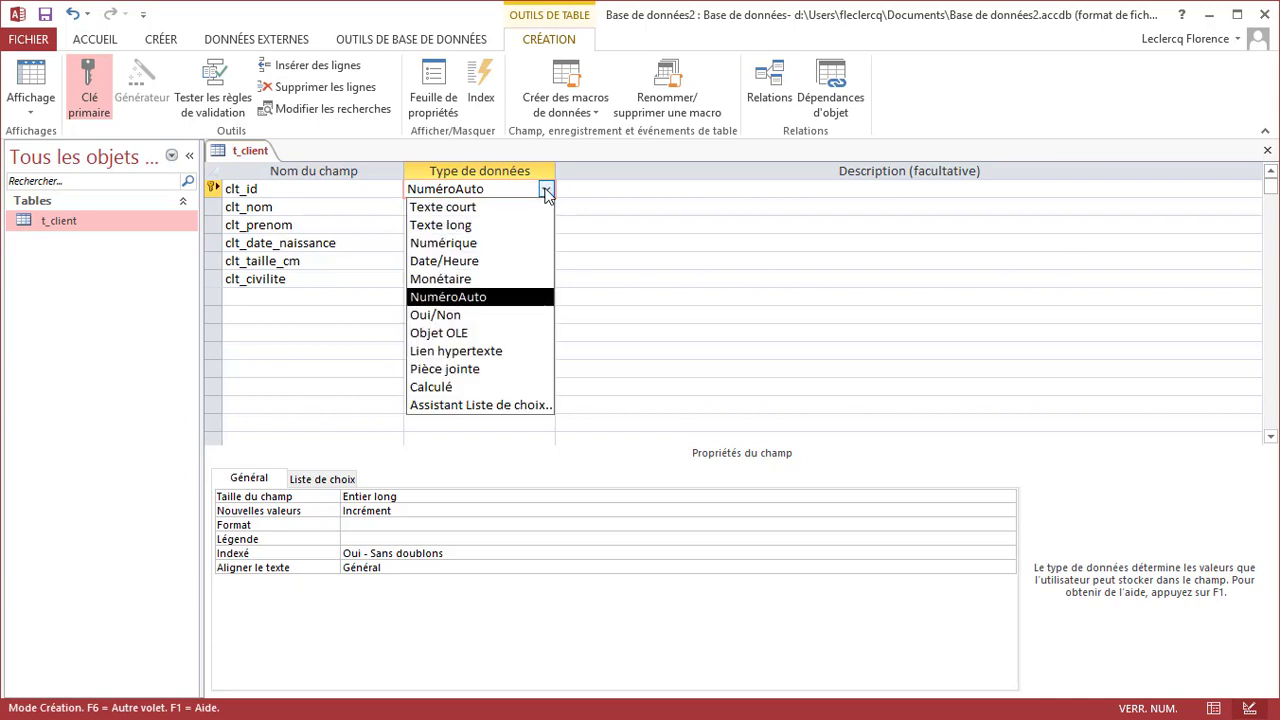
Review clt_id's data types, then save t_client and open it in datasheet view
left_click(546, 190)
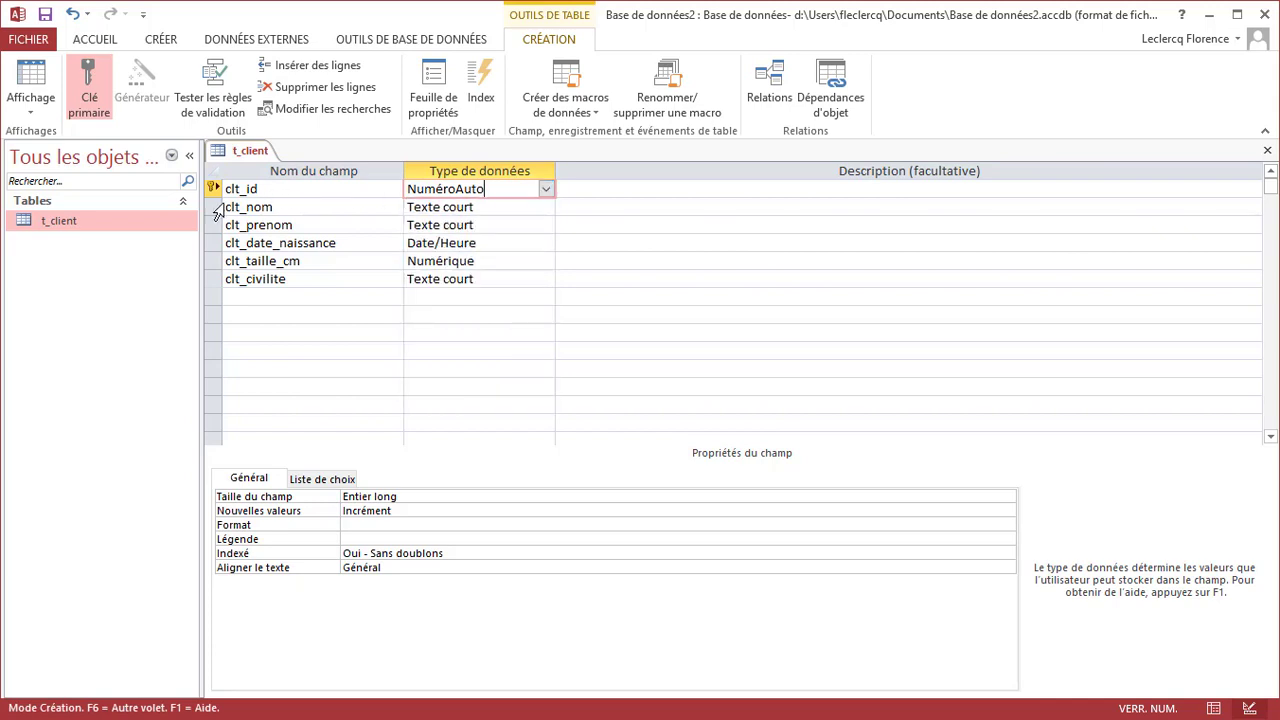
left_click(211, 192)
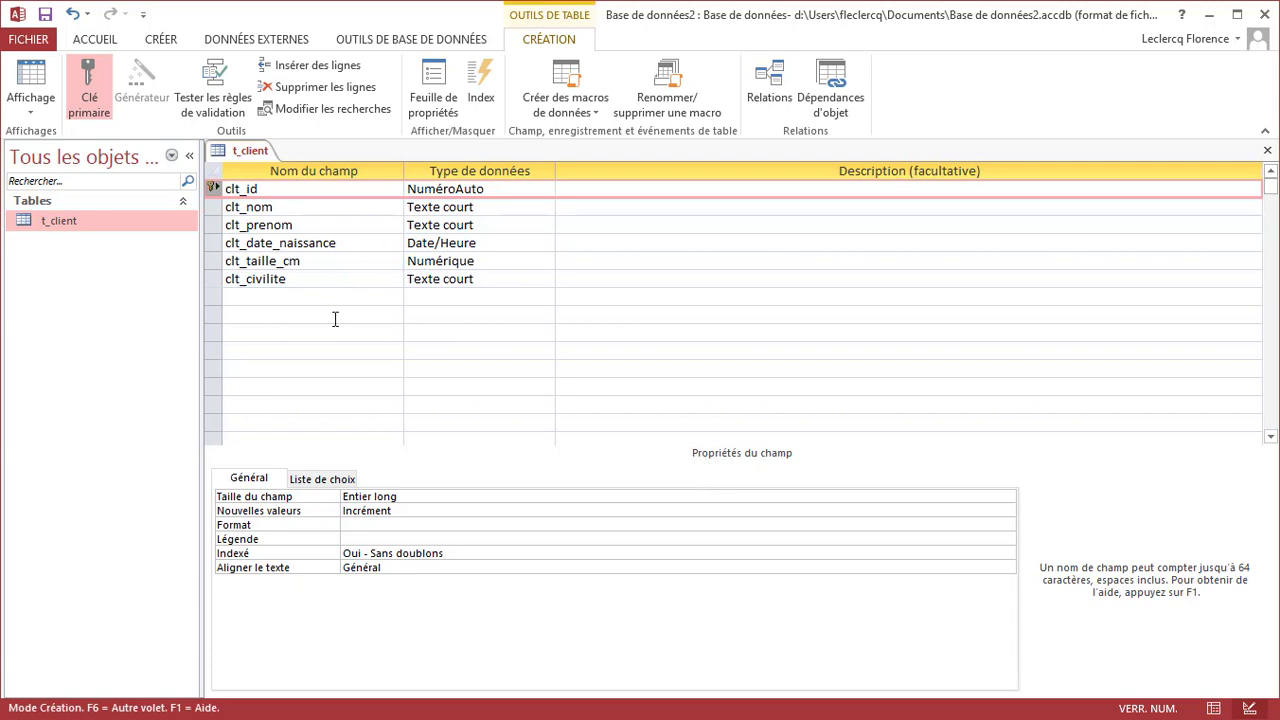
right_click(240, 151)
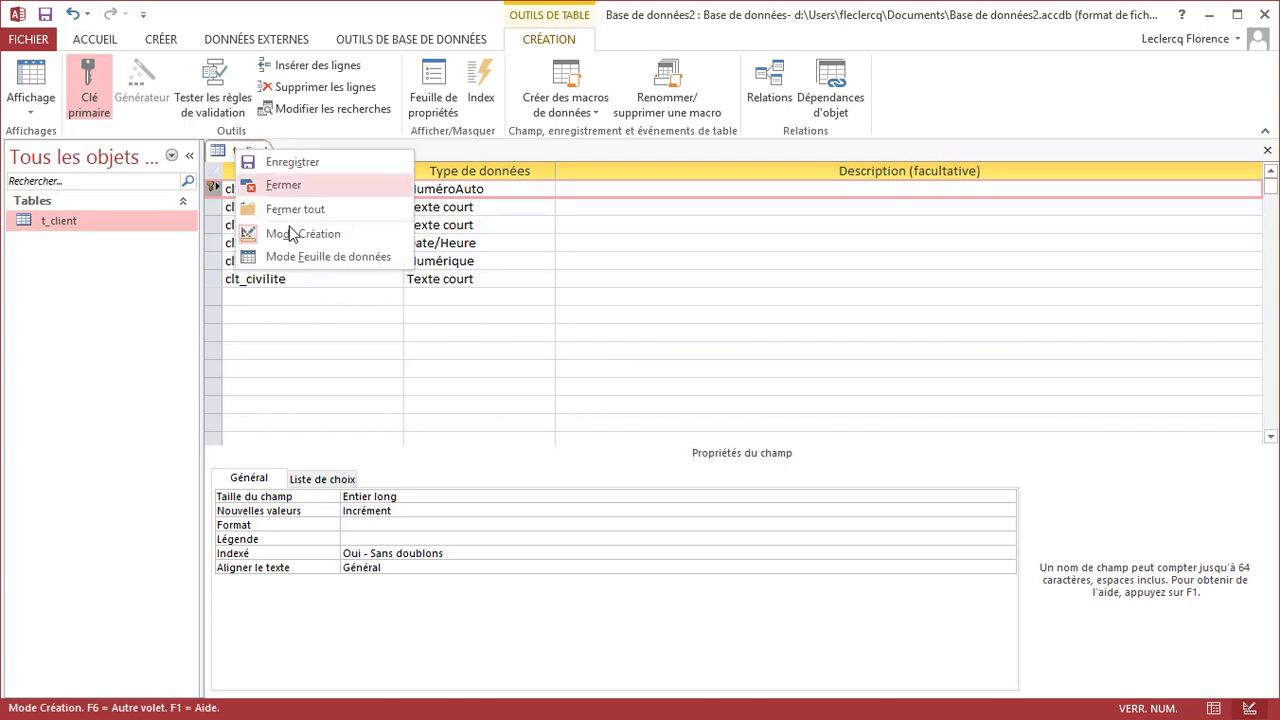
left_click(298, 257)
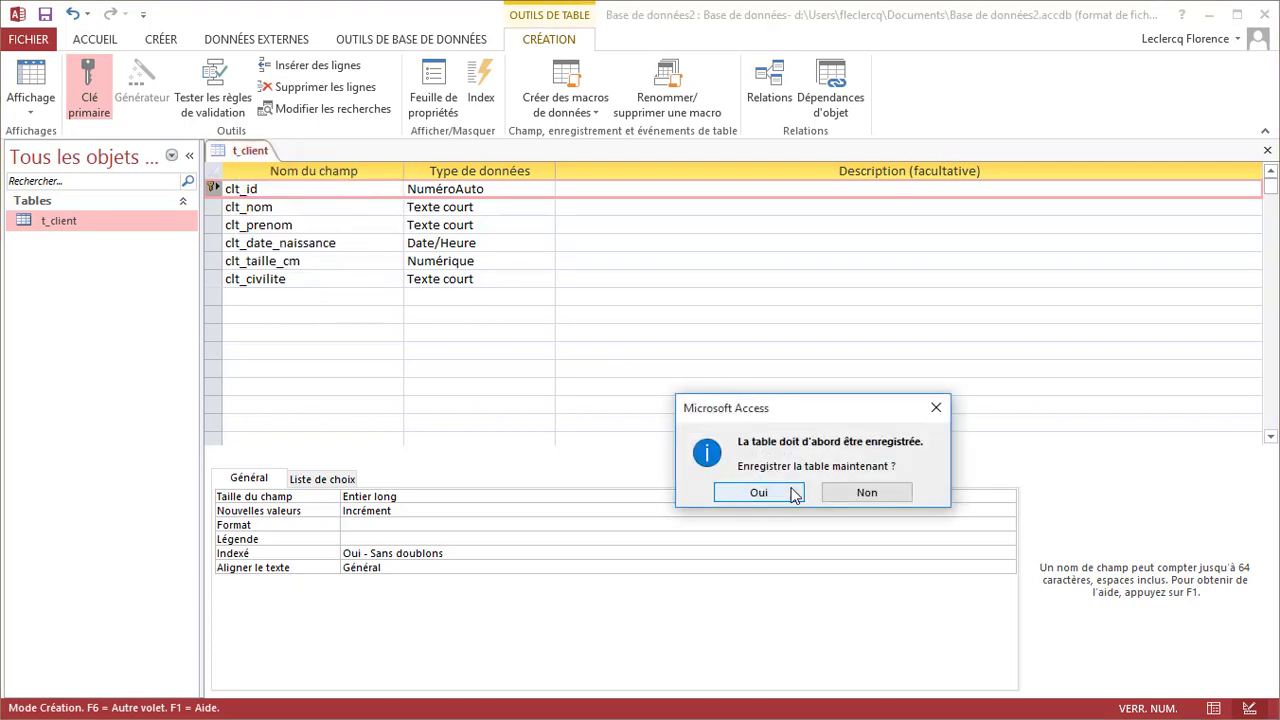
left_click(792, 492)
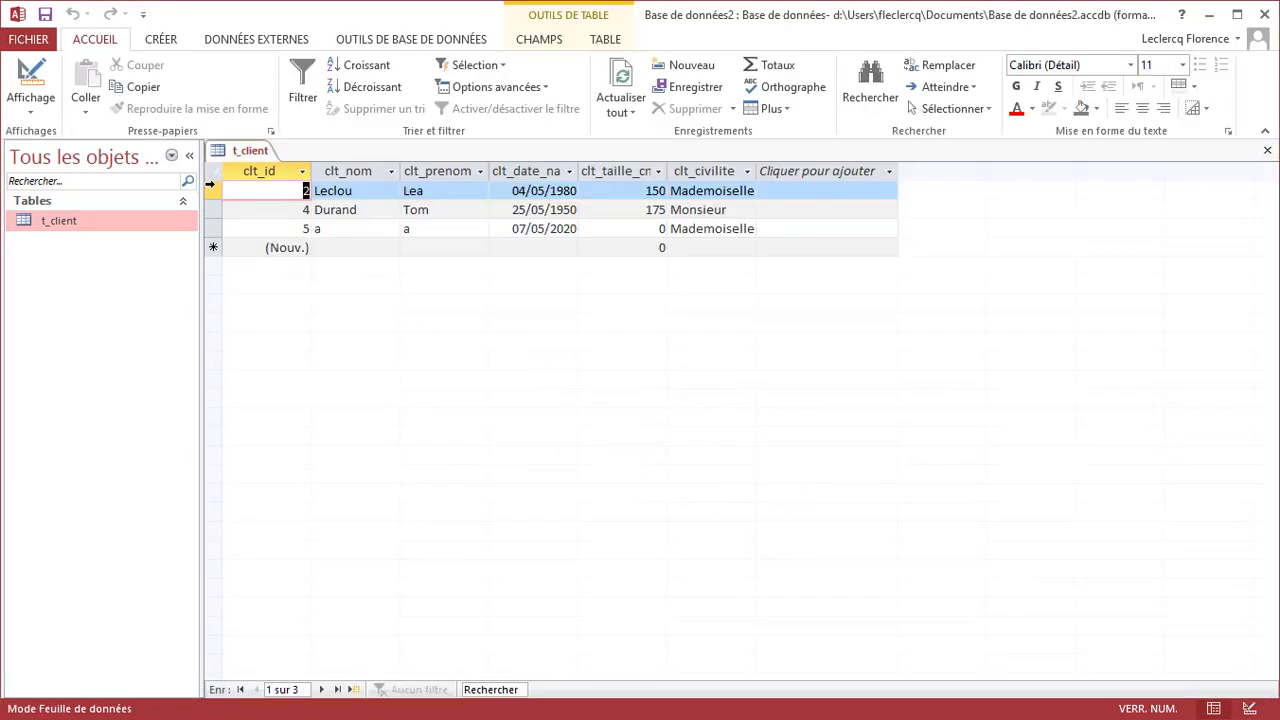
Delete the Leclou record and the remaining record, then return to design view
left_click(214, 193)
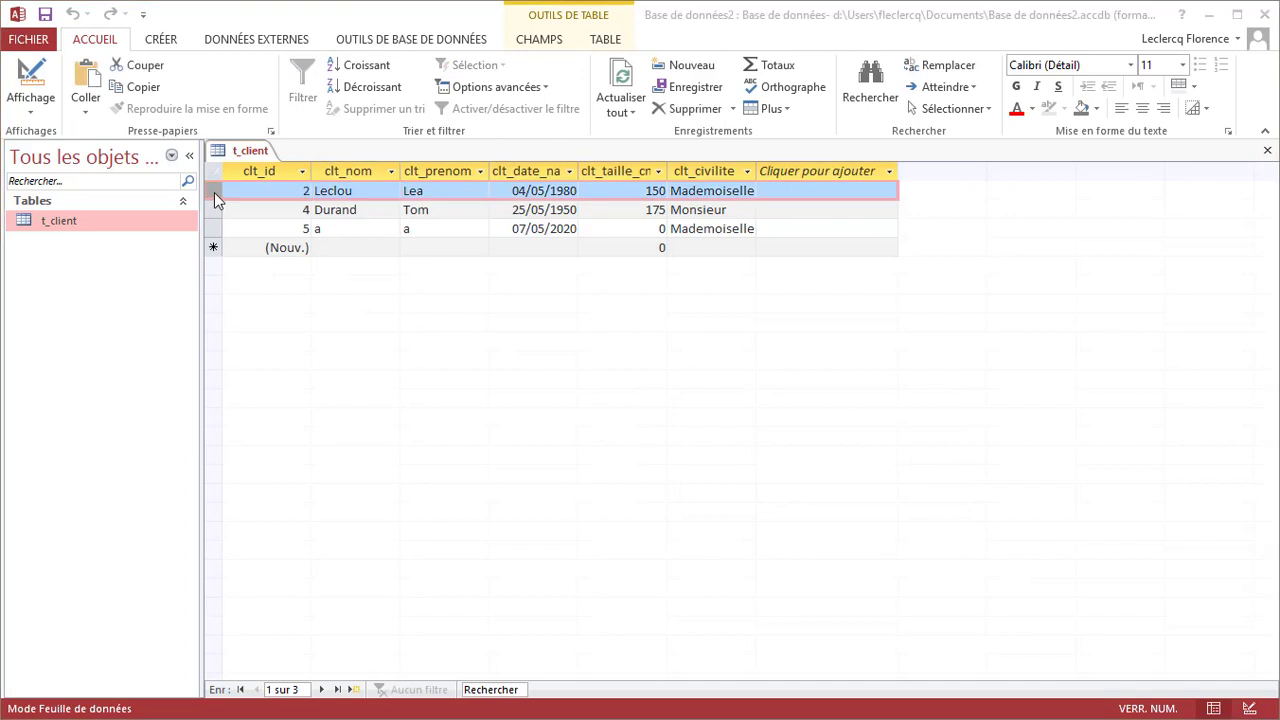
right_click(213, 192)
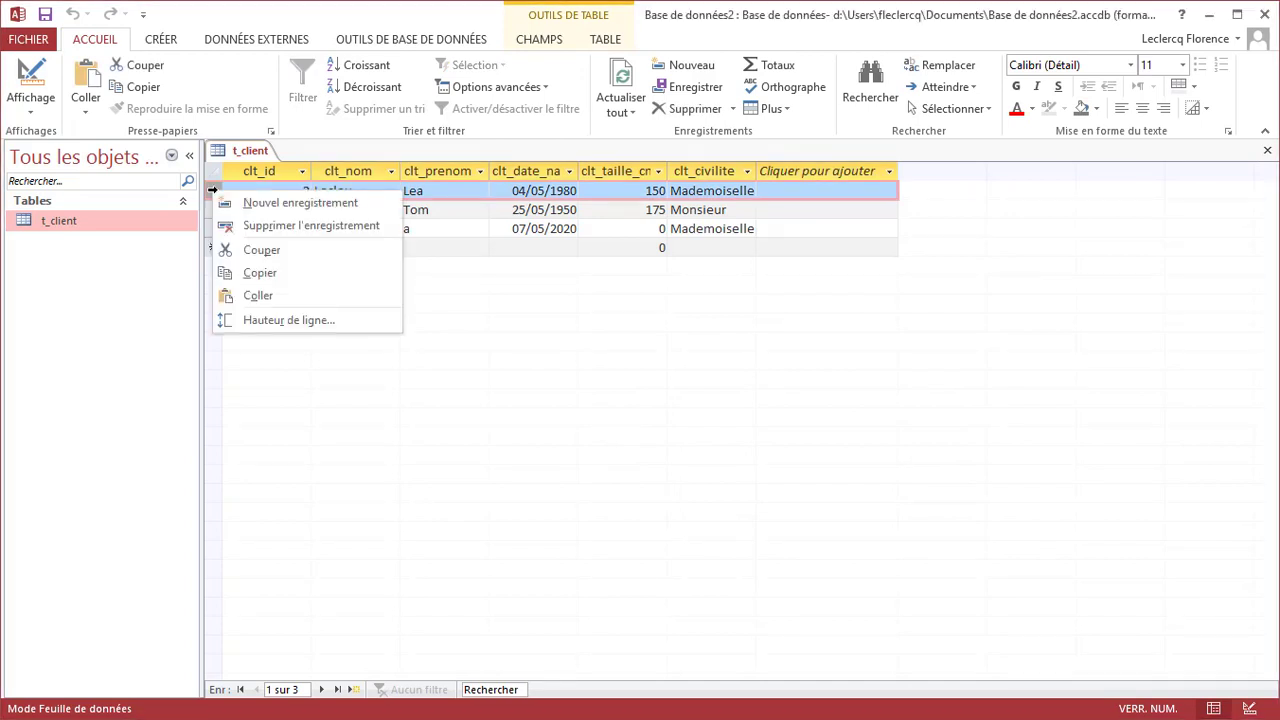
left_click(314, 230)
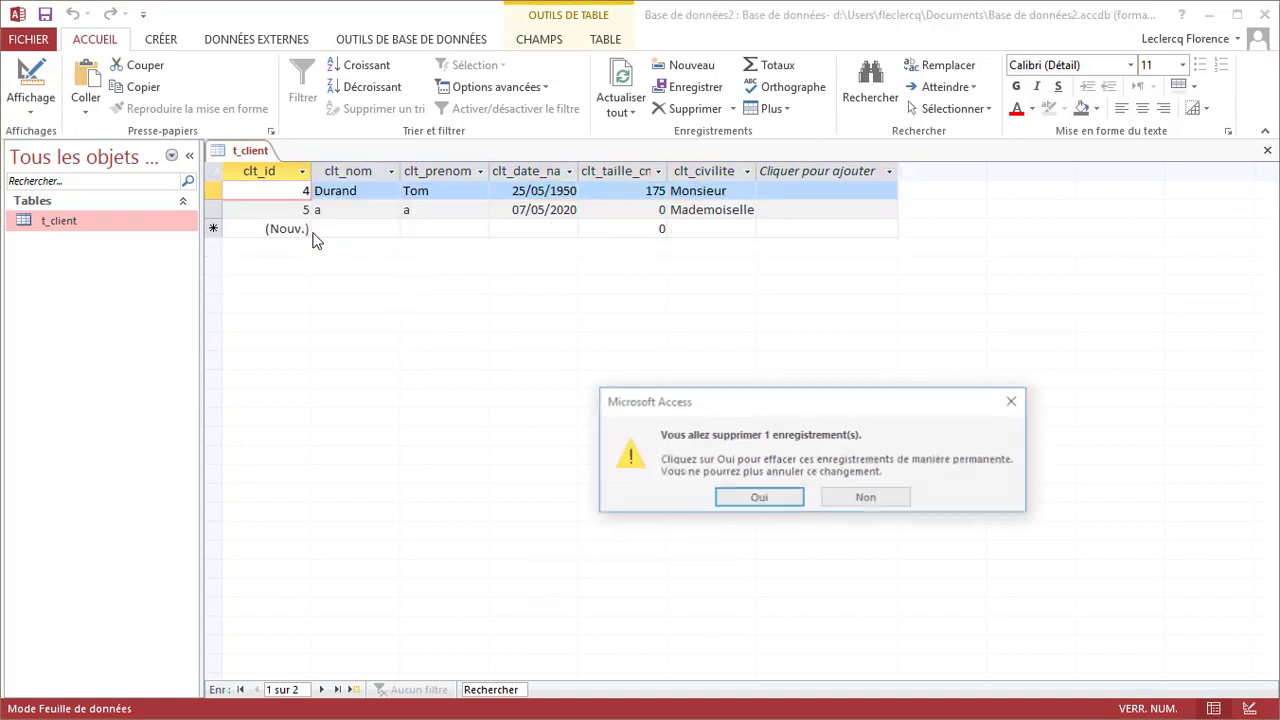
left_click(759, 498)
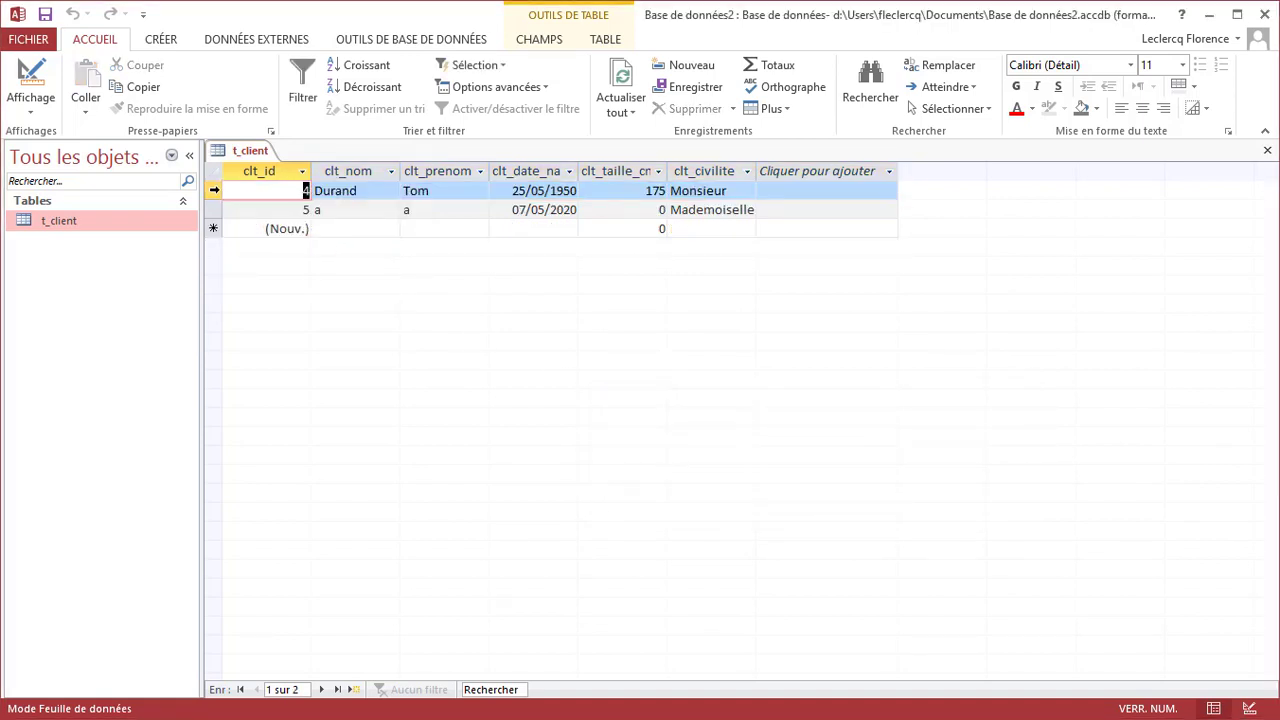
left_click(213, 190)
key("Delete")
left_click(758, 499)
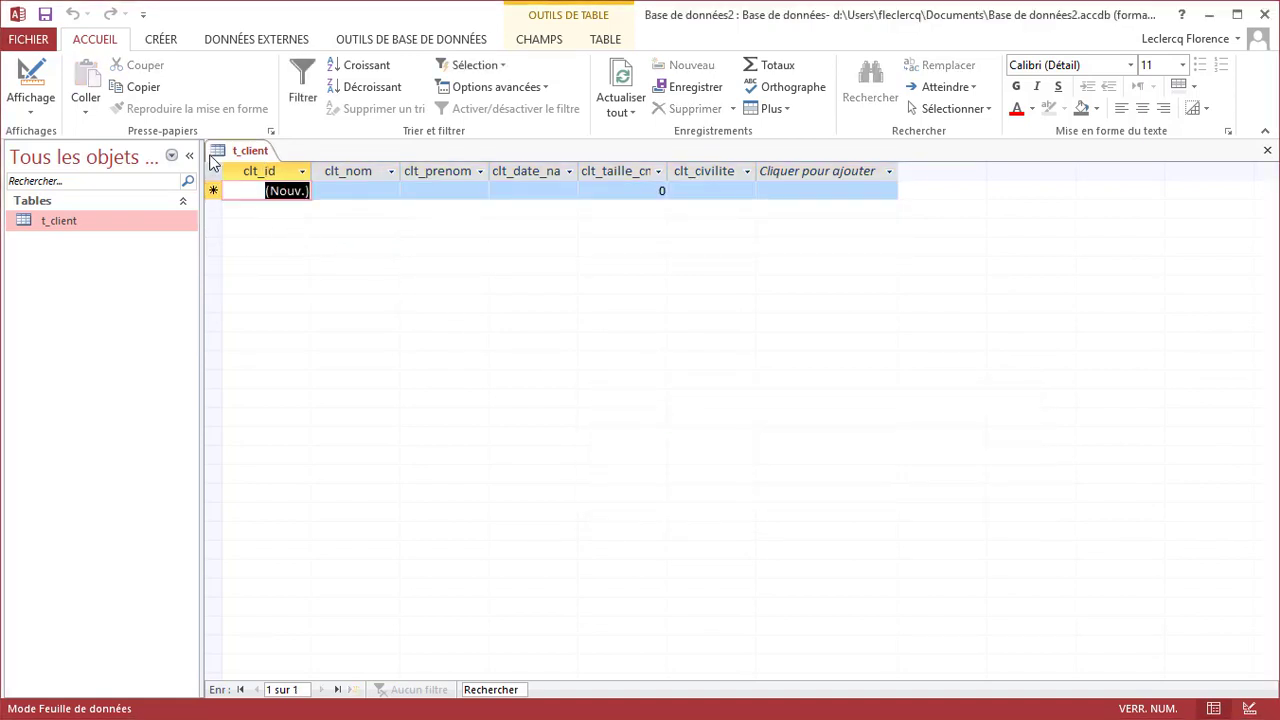
right_click(243, 152)
left_click(290, 234)
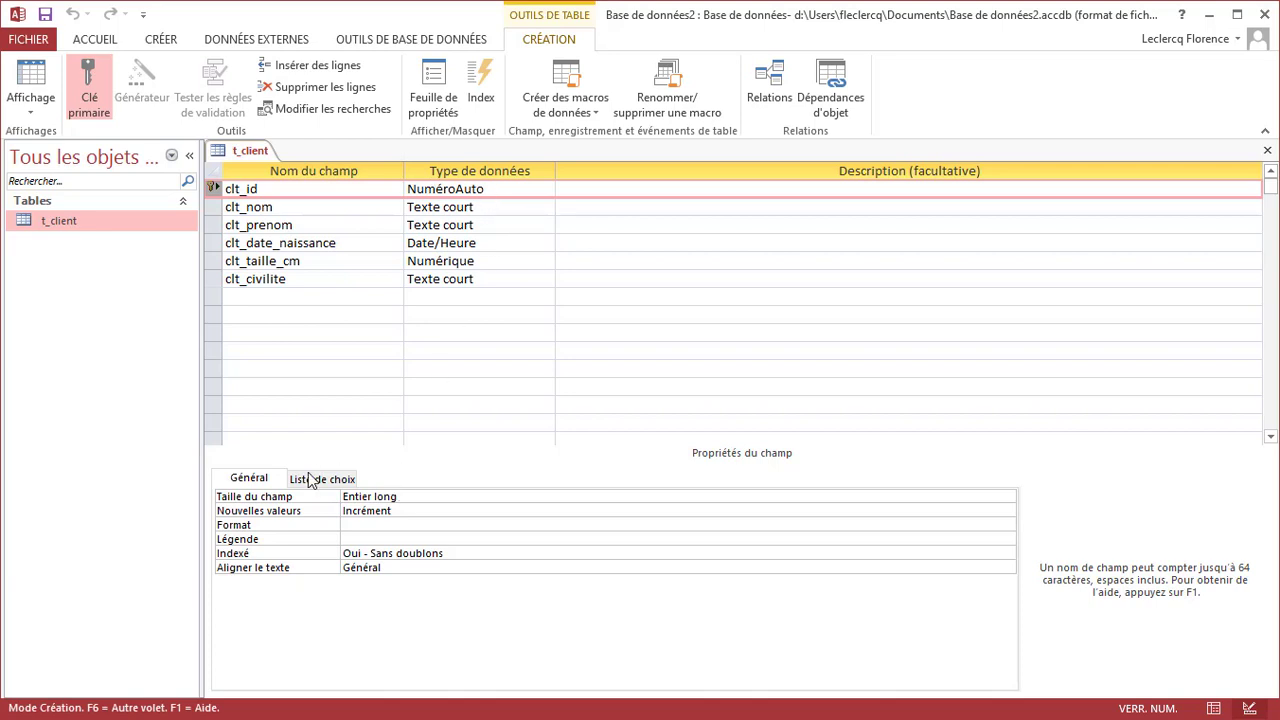
left_click(506, 205)
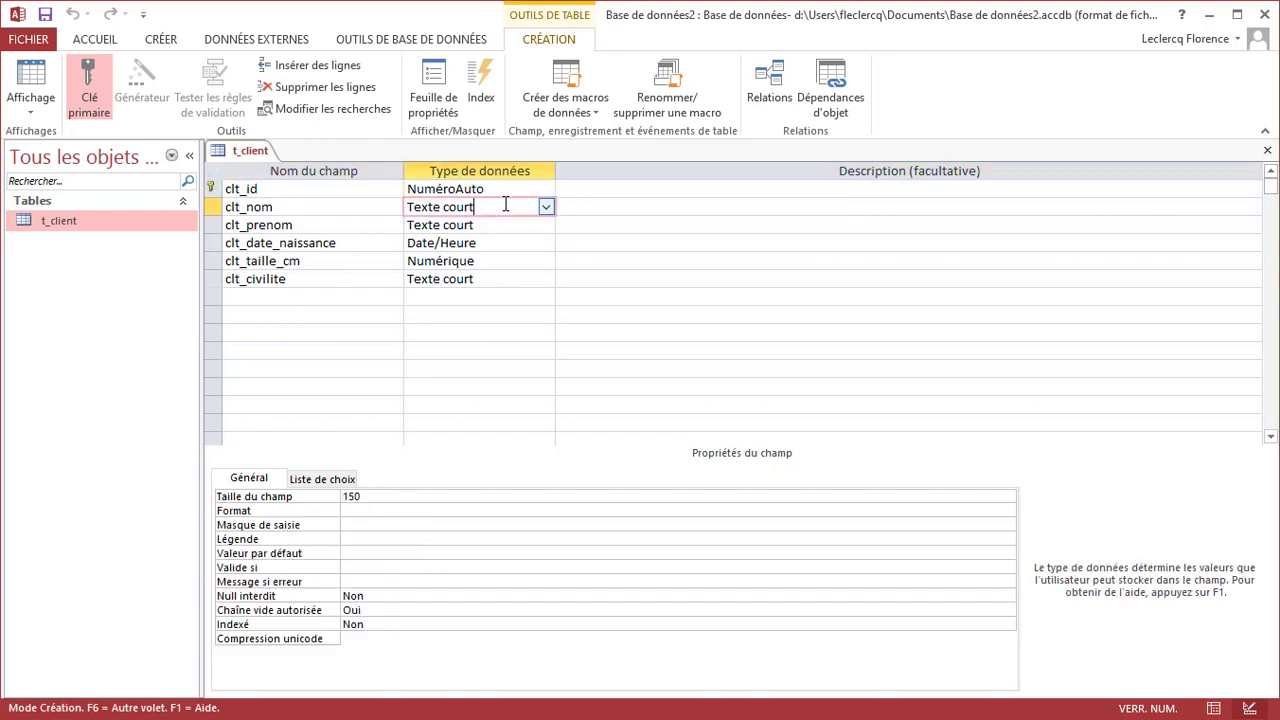
left_click(493, 244)
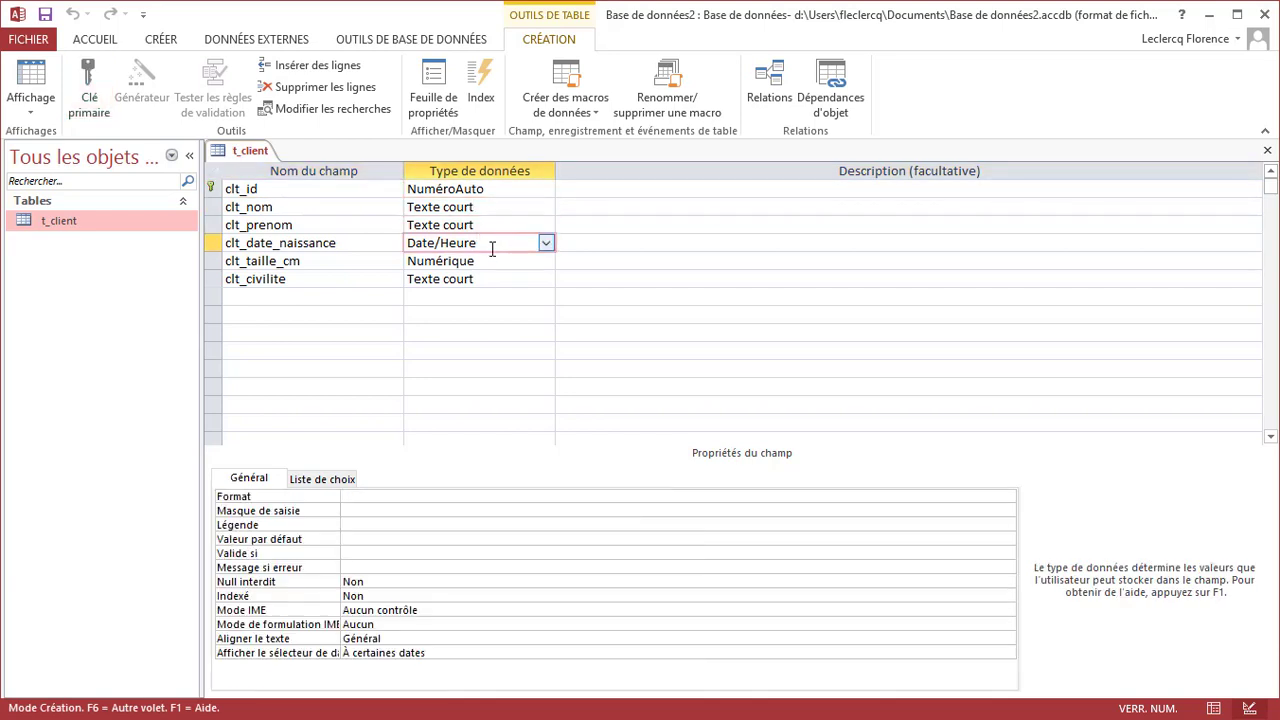
left_click(489, 262)
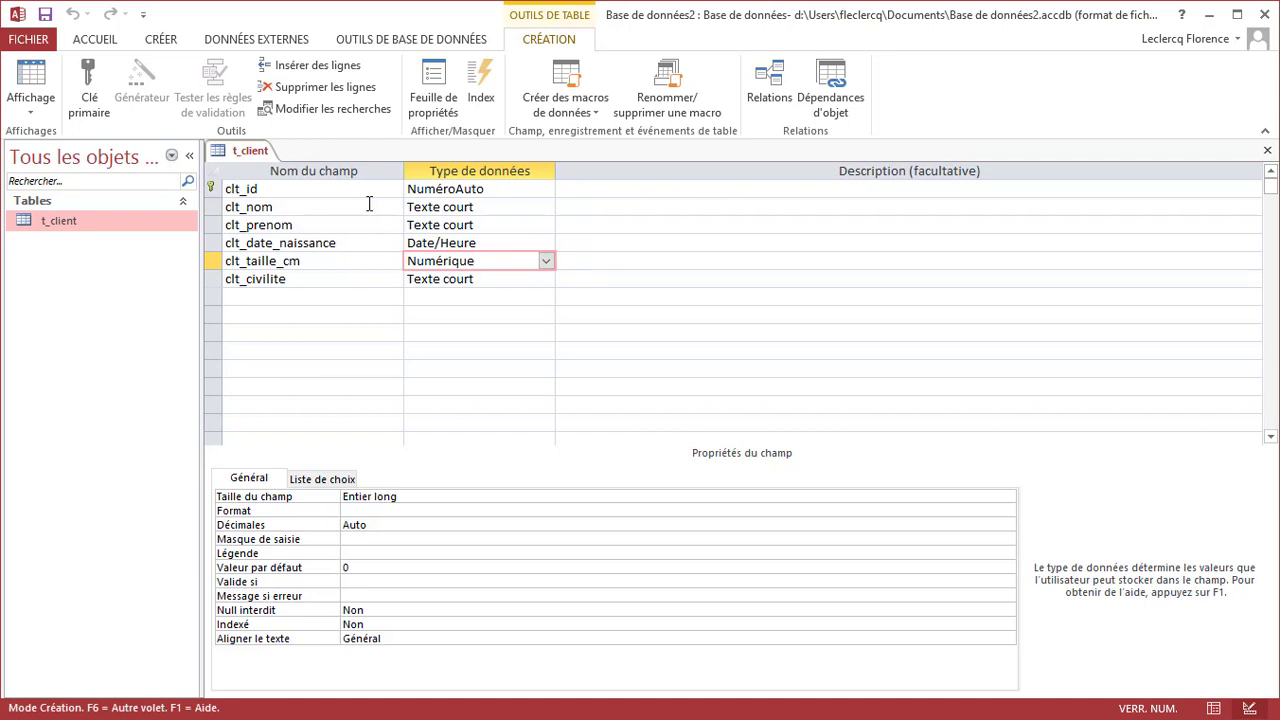
left_click(502, 207)
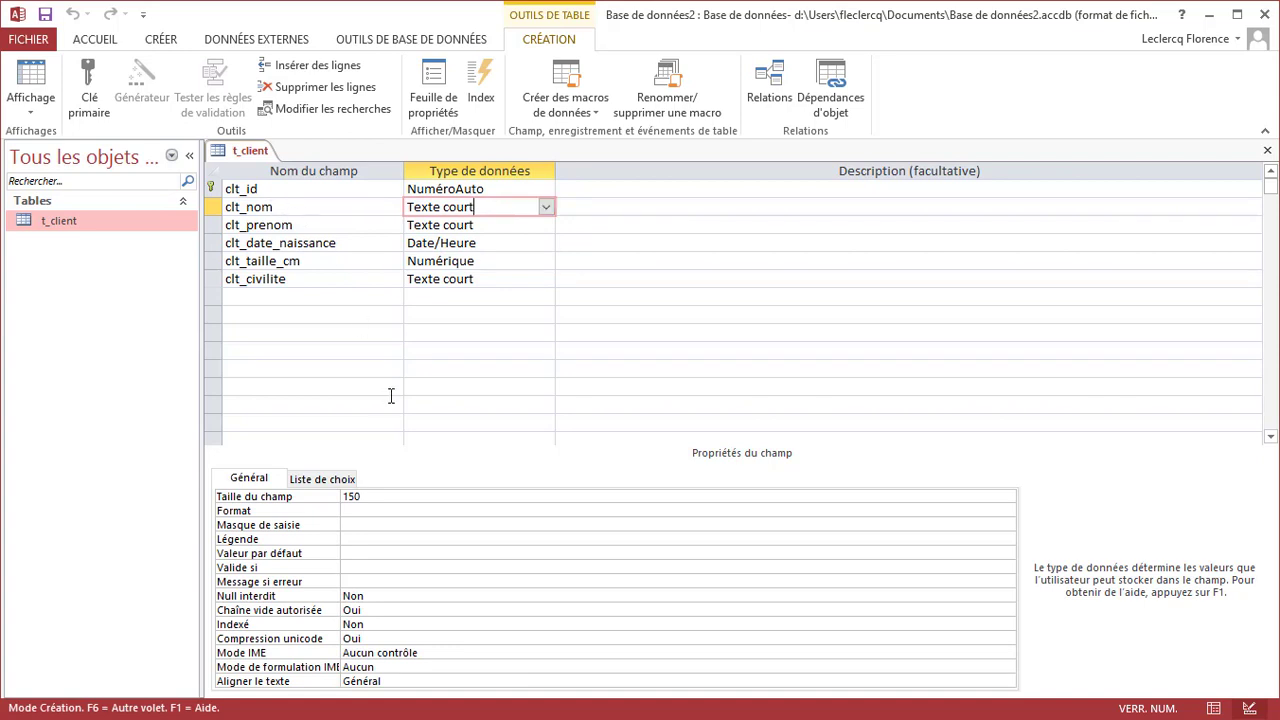
left_click(255, 499)
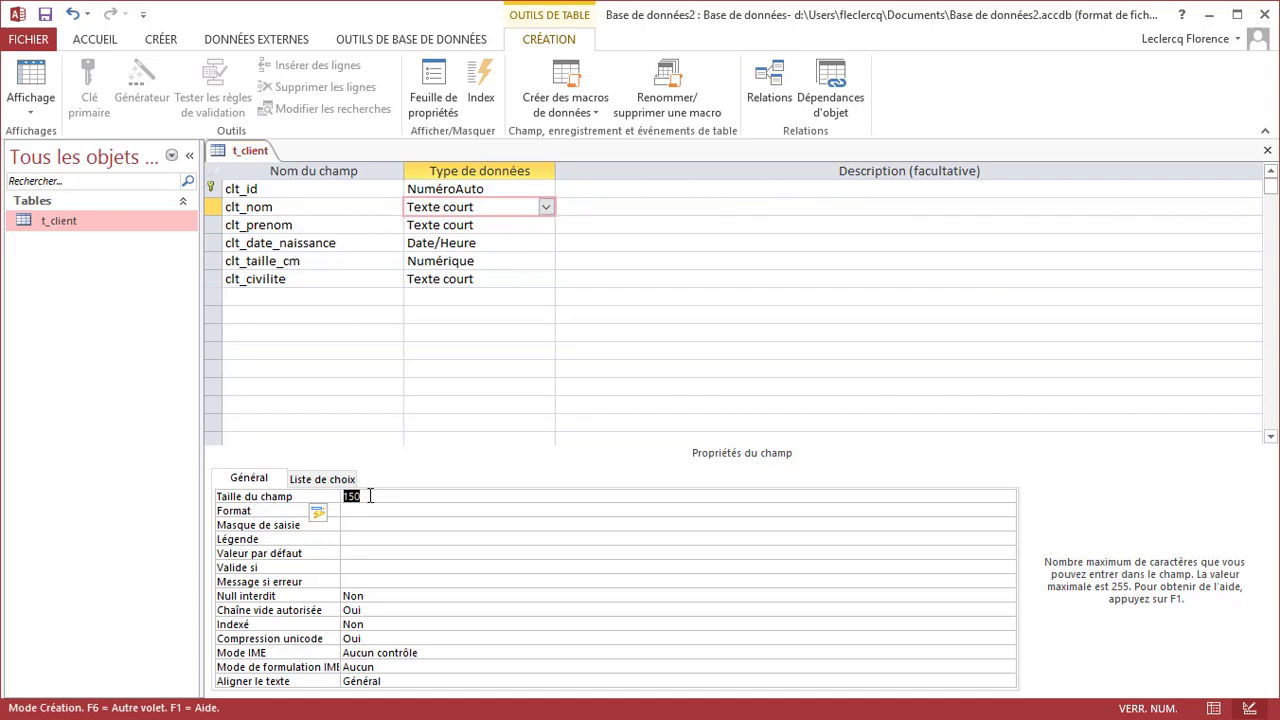
Change the clt_nom field size from 255 to 150
type("255")
key("BackSpace")
key("BackSpace")
key("BackSpace")
type("150")
Set clt_nom's Format property to > so names display in uppercase
left_click(373, 512)
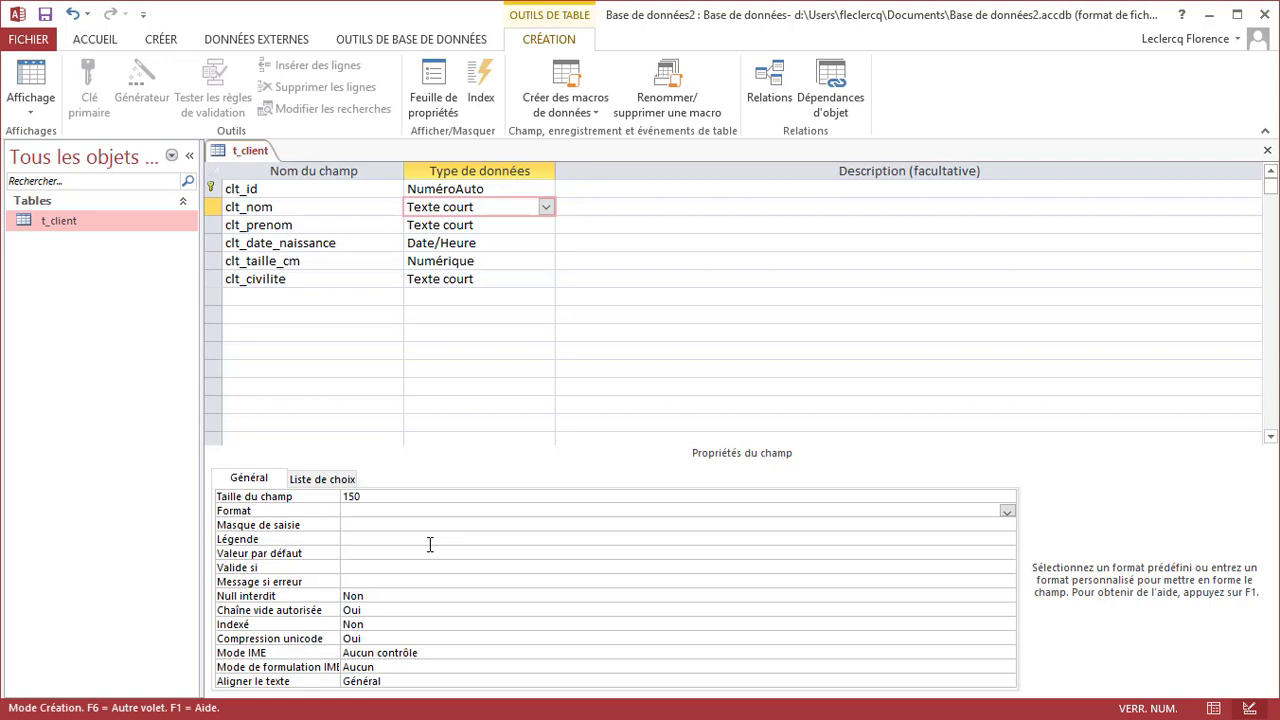
type(">")
key("BackSpace")
type("<")
key("BackSpace")
type(">")
right_click(252, 152)
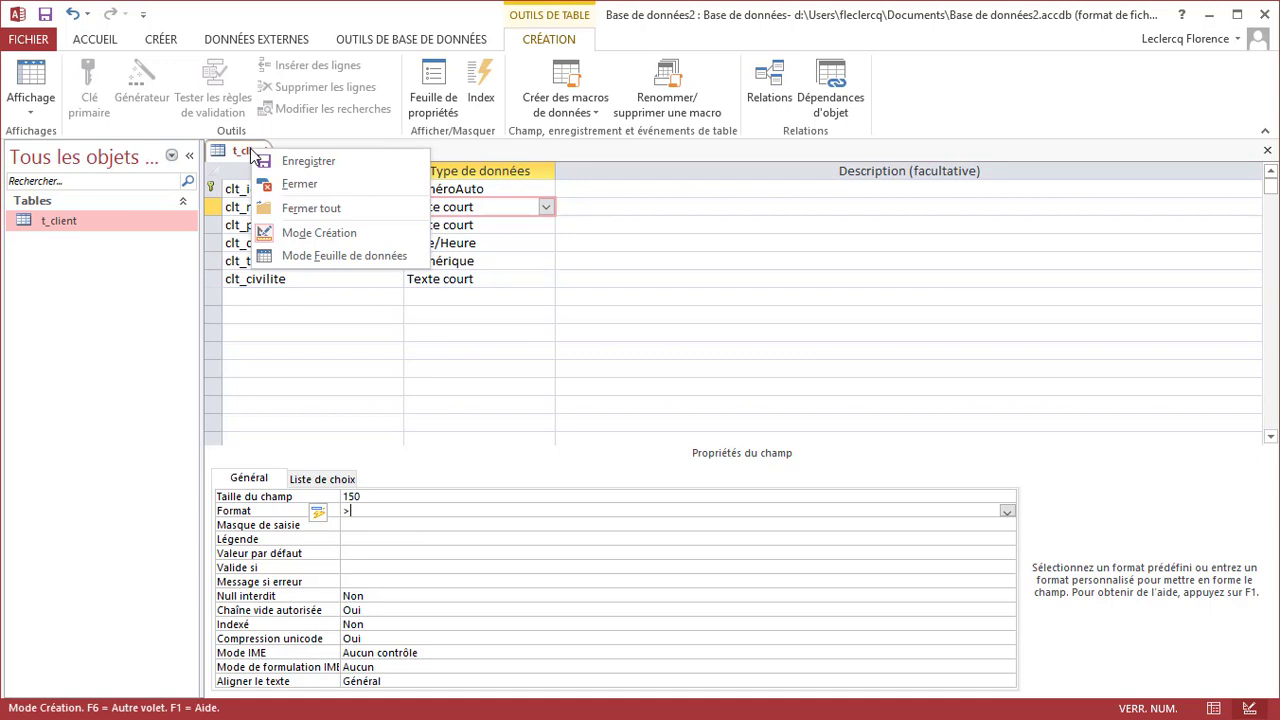
left_click(312, 256)
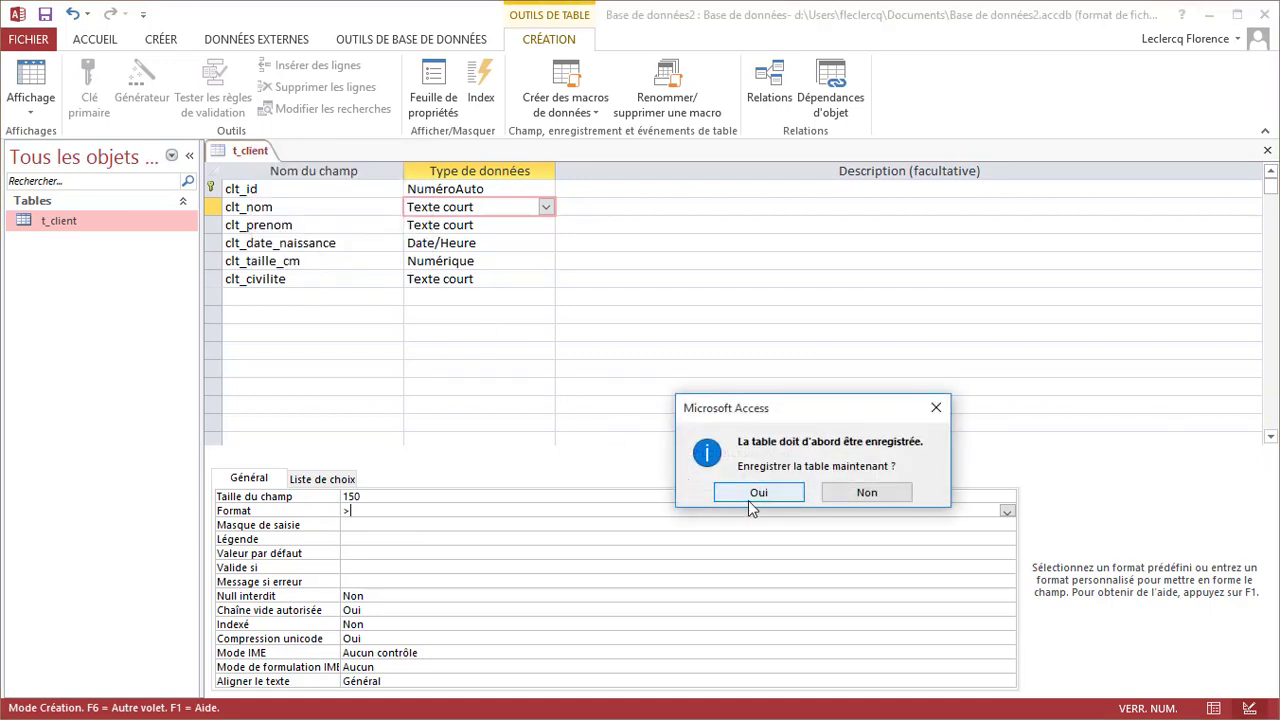
left_click(750, 502)
left_click(366, 190)
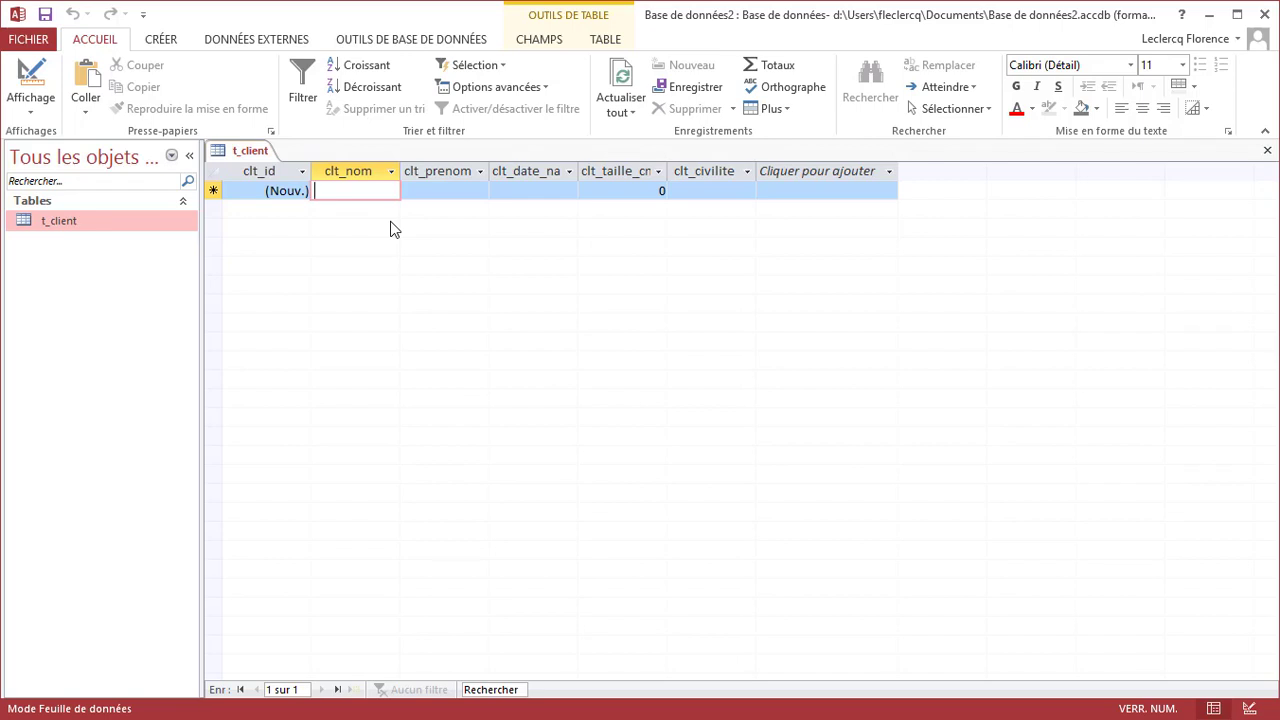
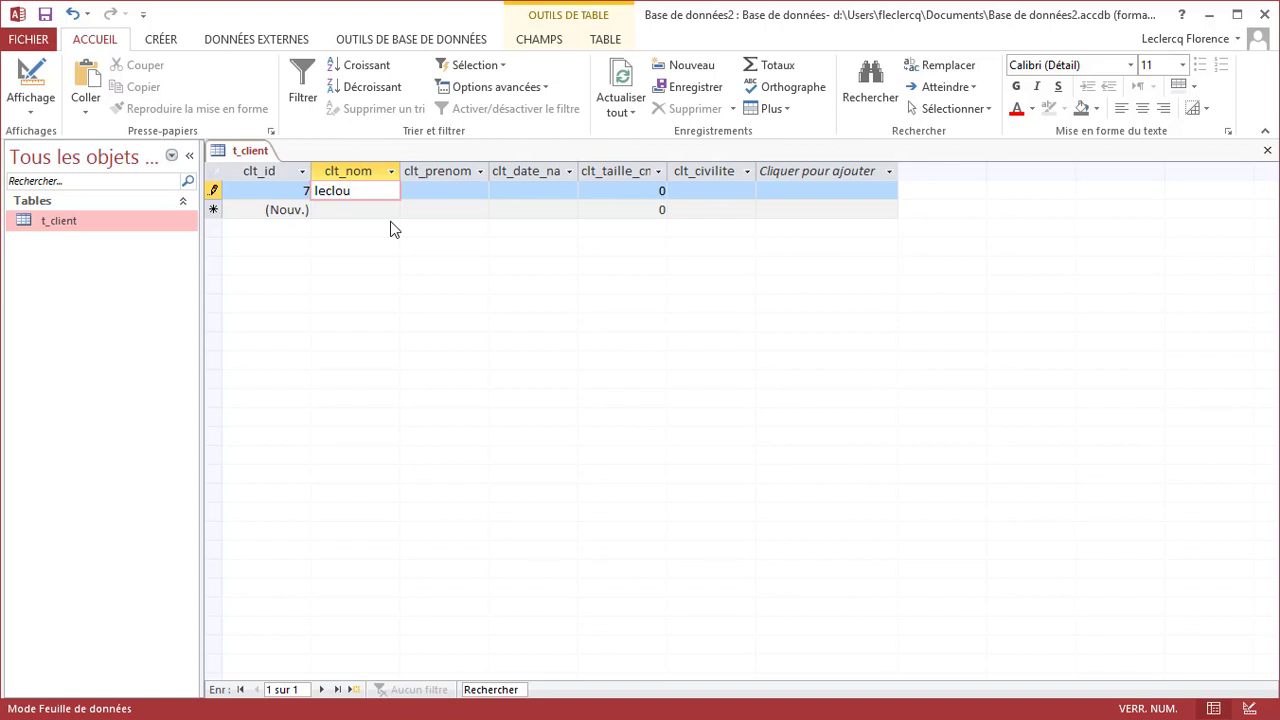
key("Tab")
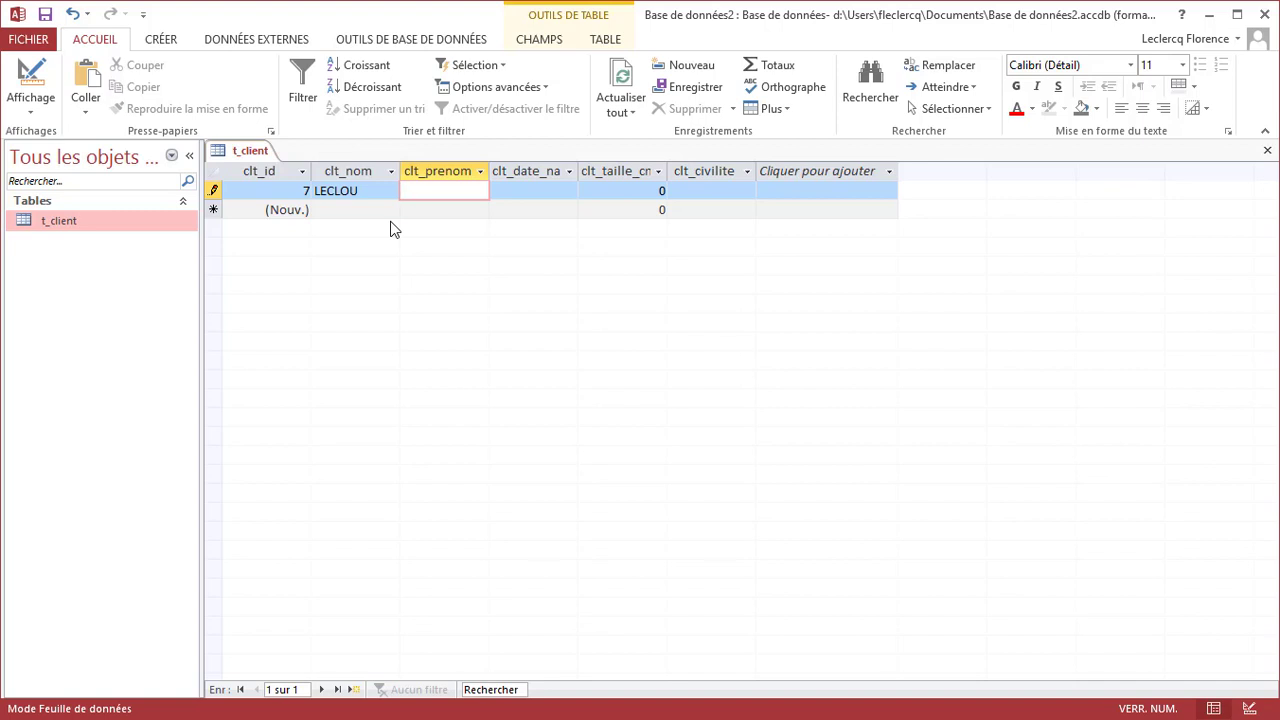
key("Tab")
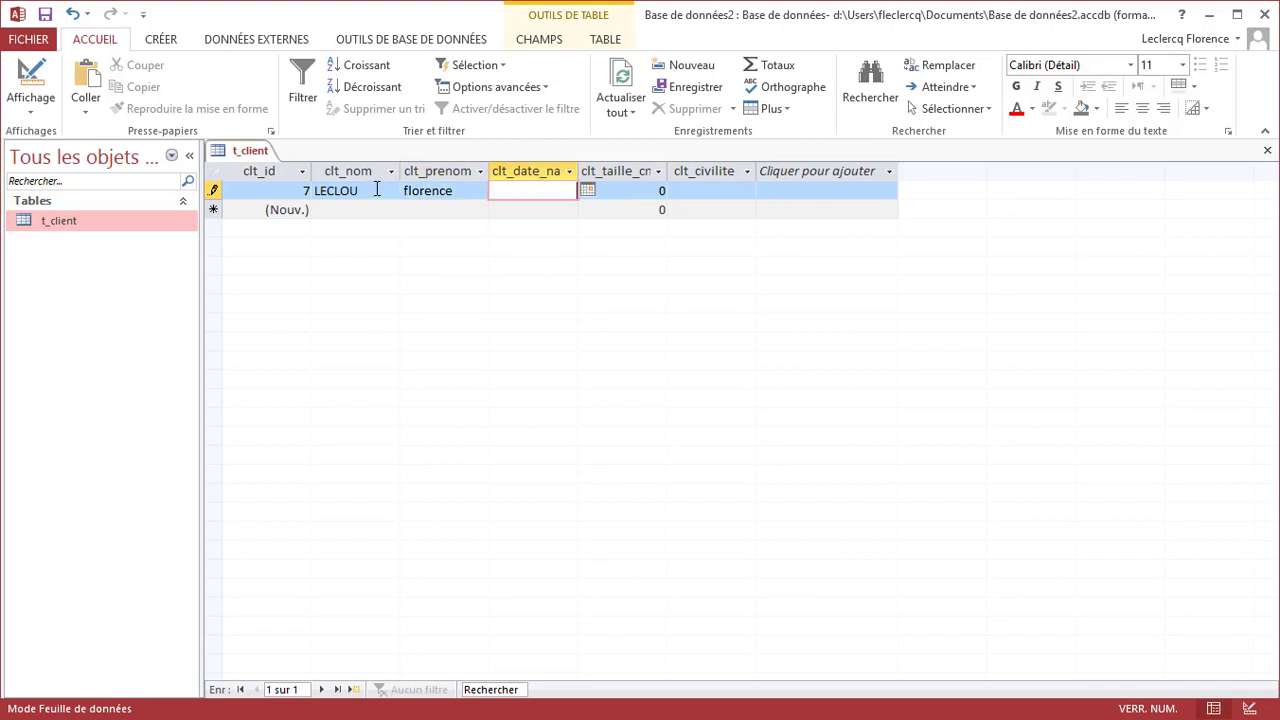
Check the name shows in uppercase, then name a new field clt_matricule
left_click(377, 190)
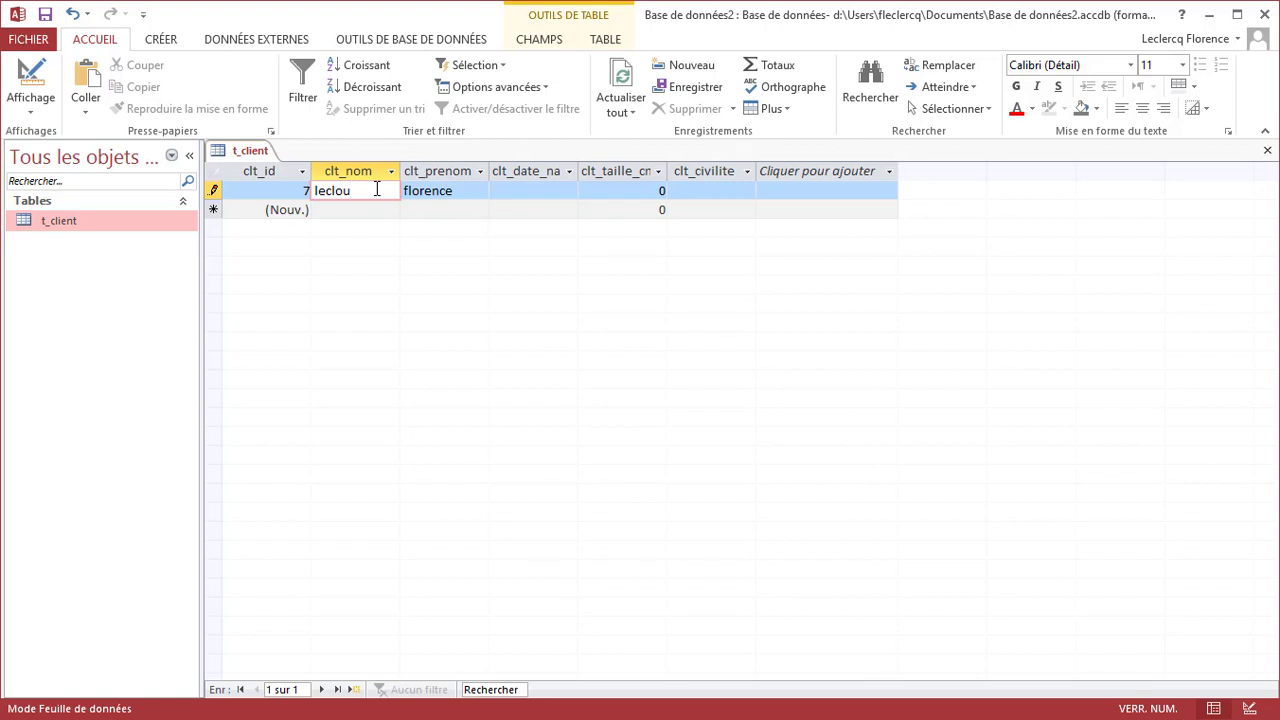
left_click(463, 191)
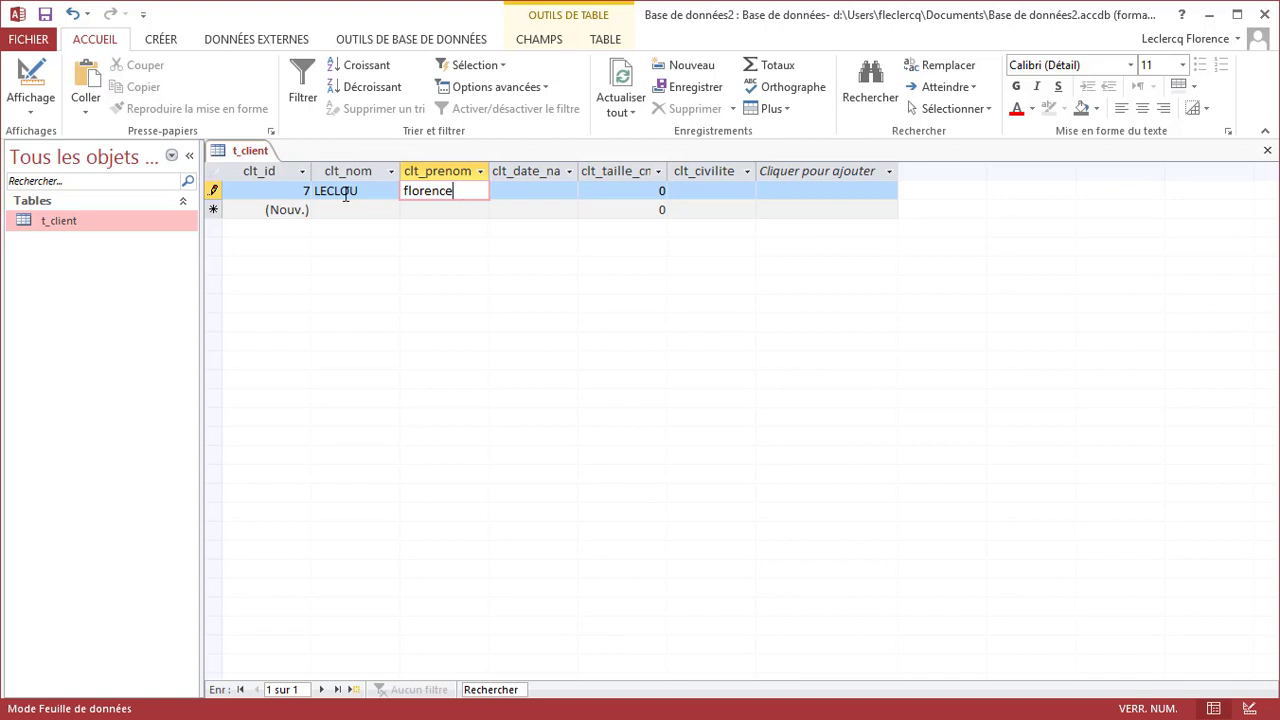
type("clt")
type("_")
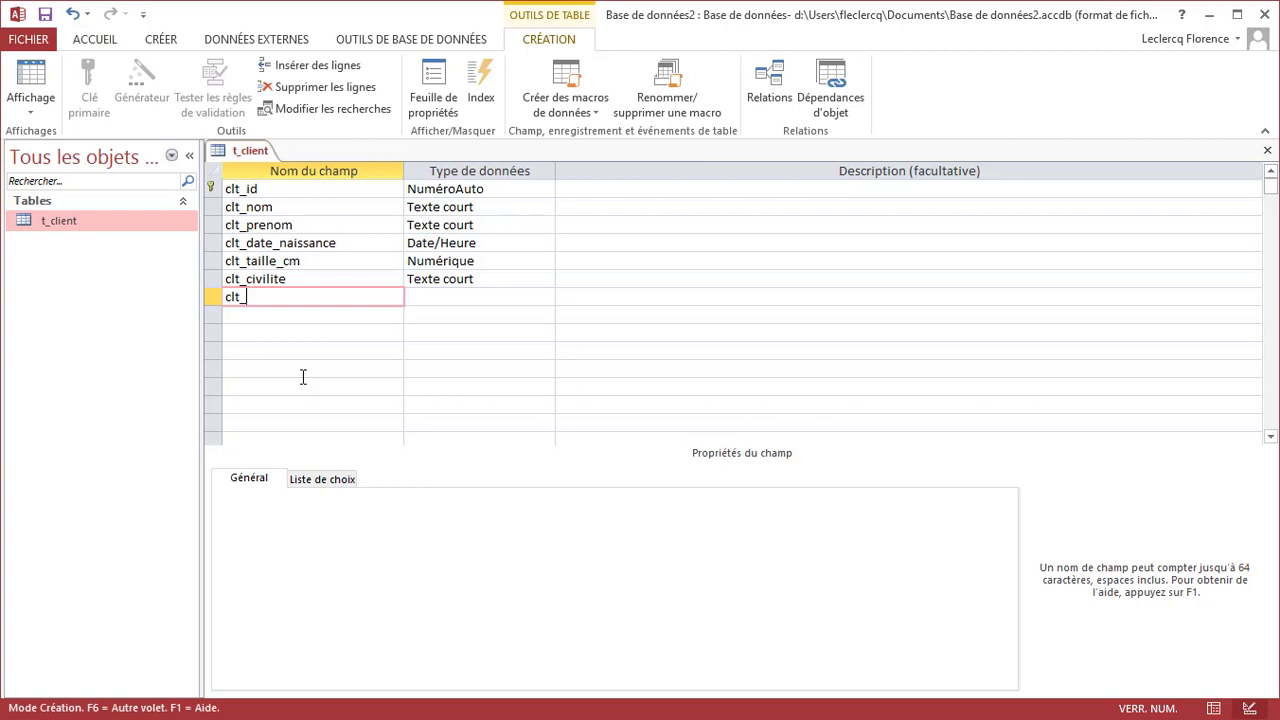
type("matricule")
Limit clt_matricule's field size to 3 and bring up help for its input mask
key("Tab")
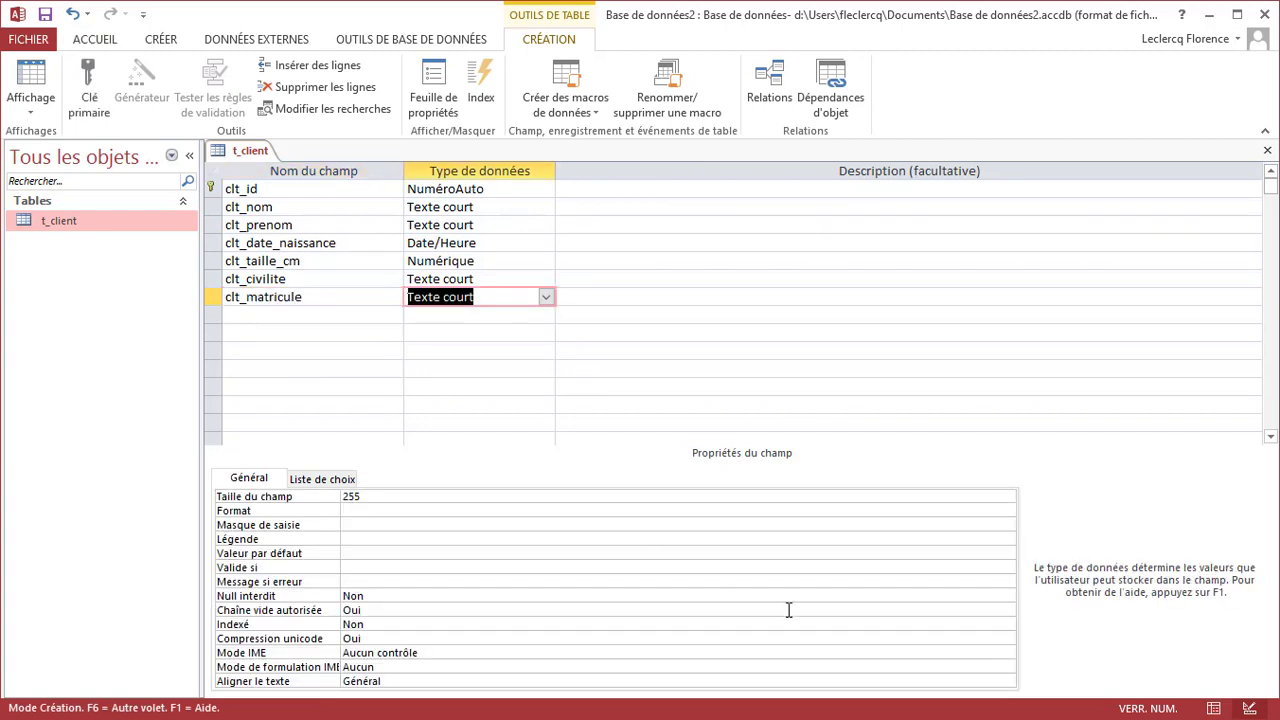
left_click(670, 525)
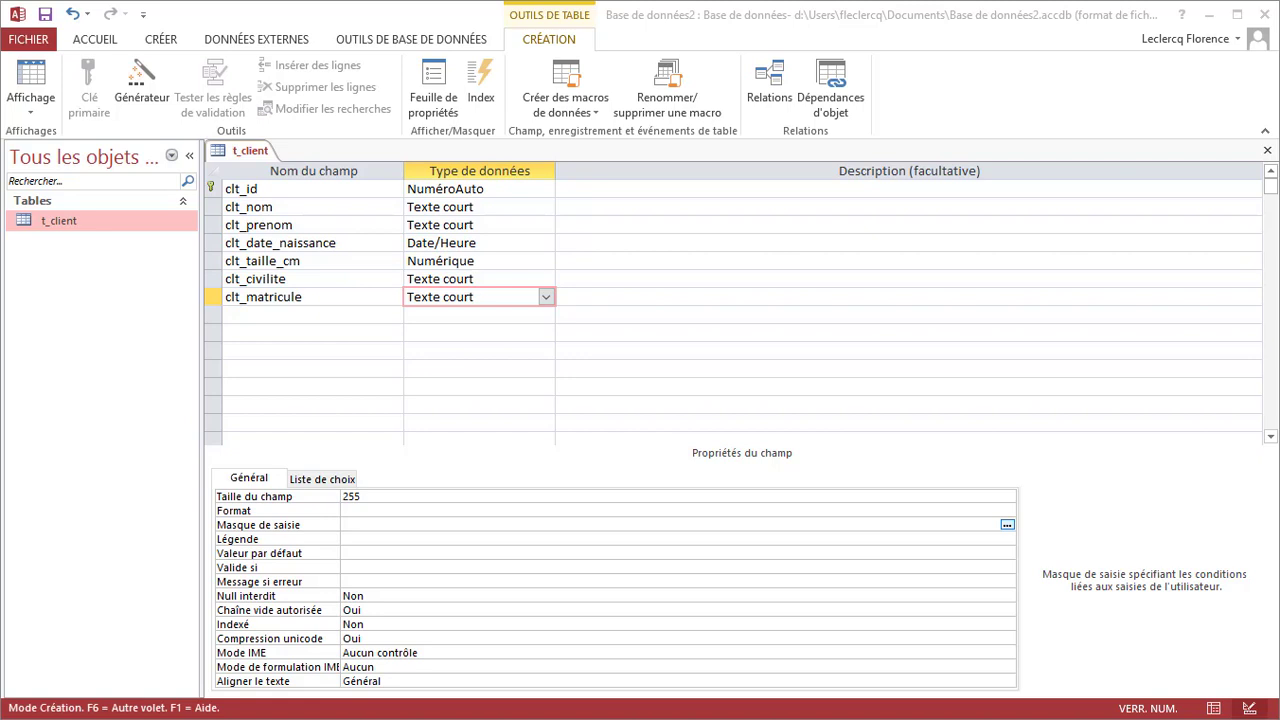
left_click(371, 500)
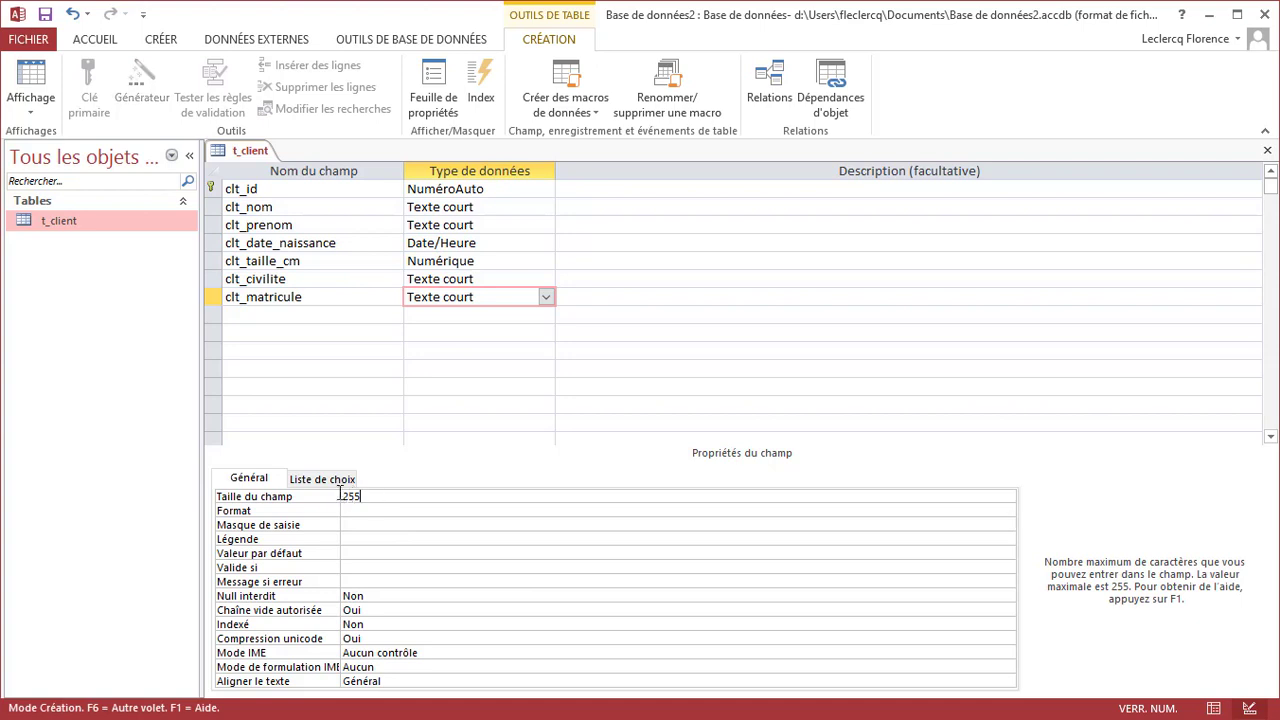
left_click_drag(371, 496, 340, 494)
type("3")
left_click(357, 524)
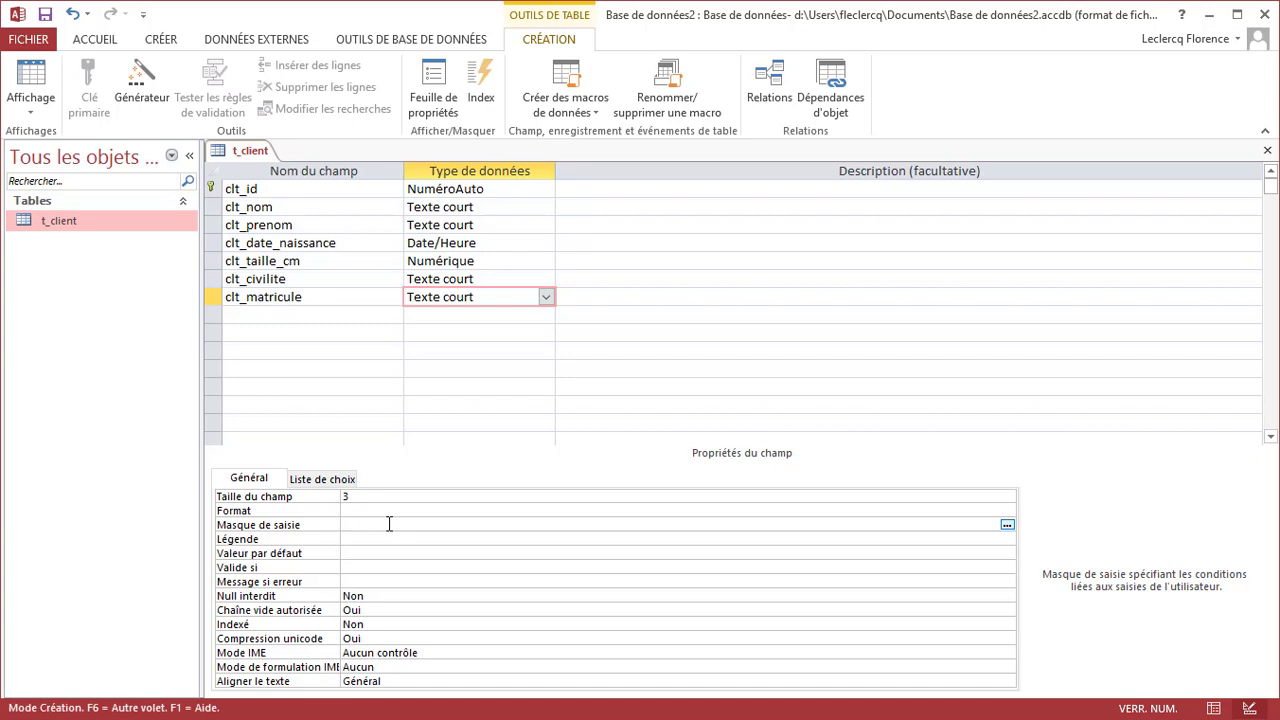
key("F1")
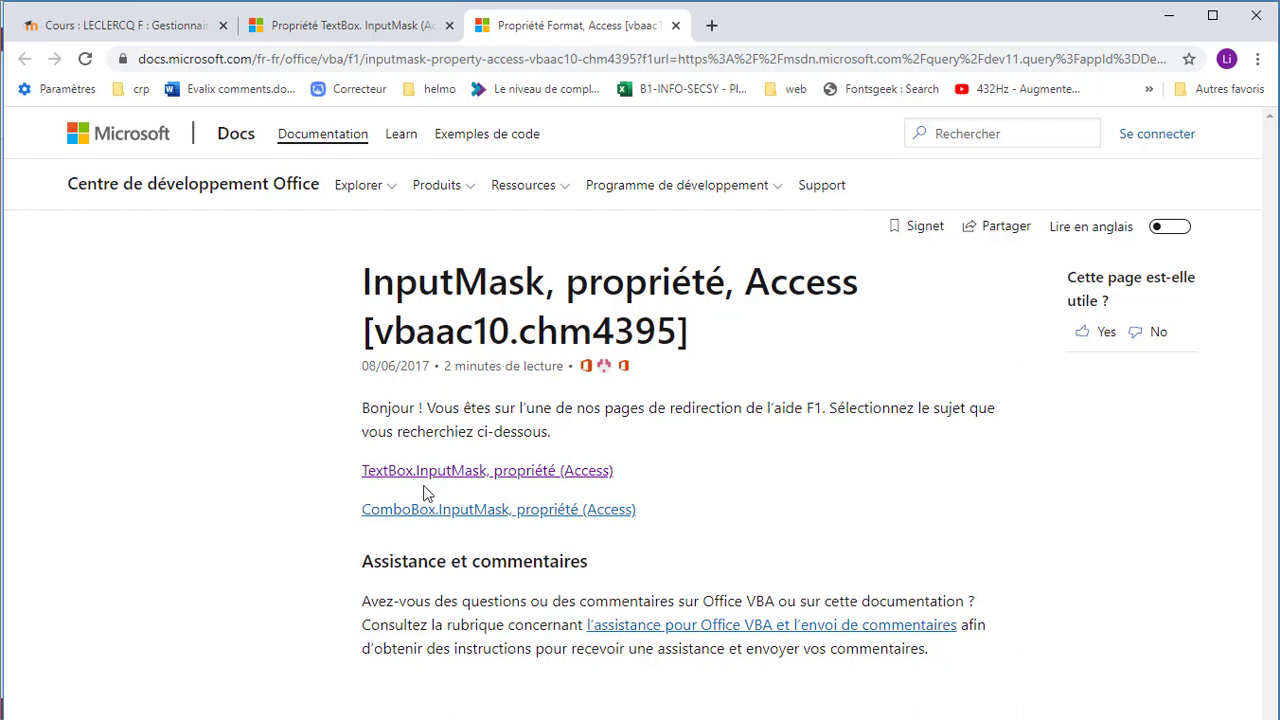
Find the InputMask characters L (required letter) and 0 (required digit) in the docs, then return to Access
left_click_drag(364, 281, 857, 300)
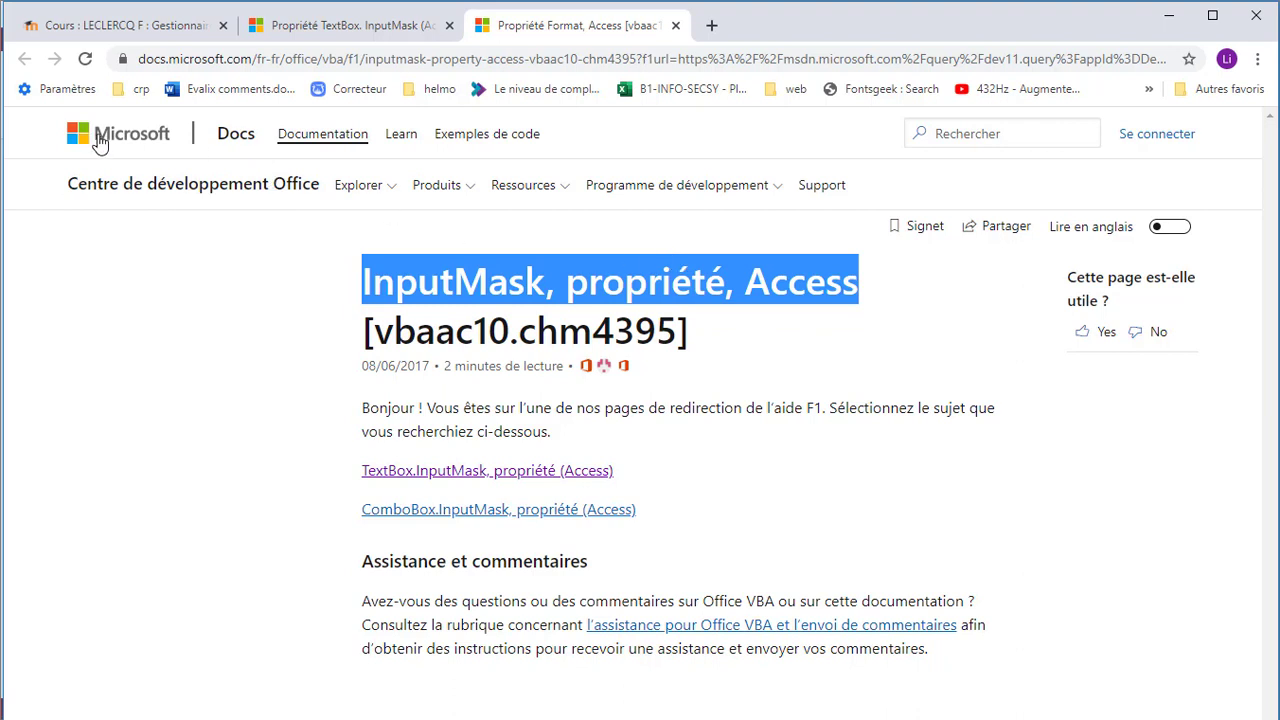
left_click(438, 477)
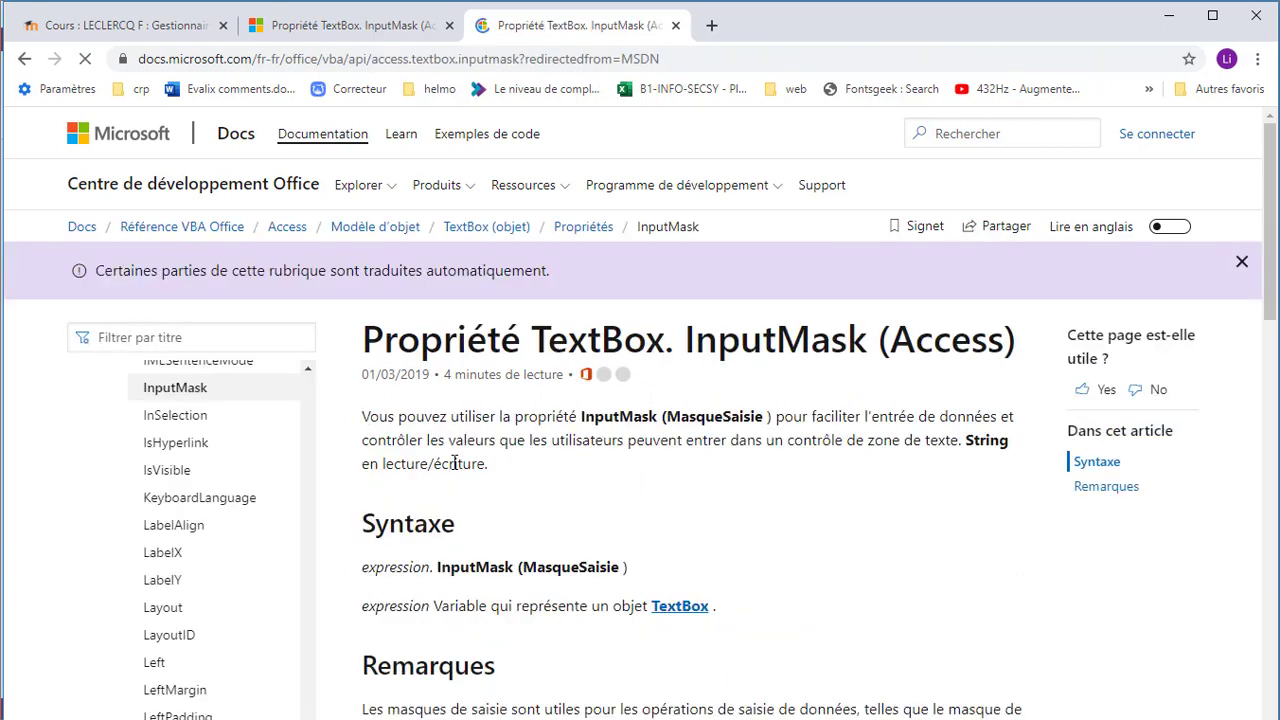
scroll(508, 505, "down", 1)
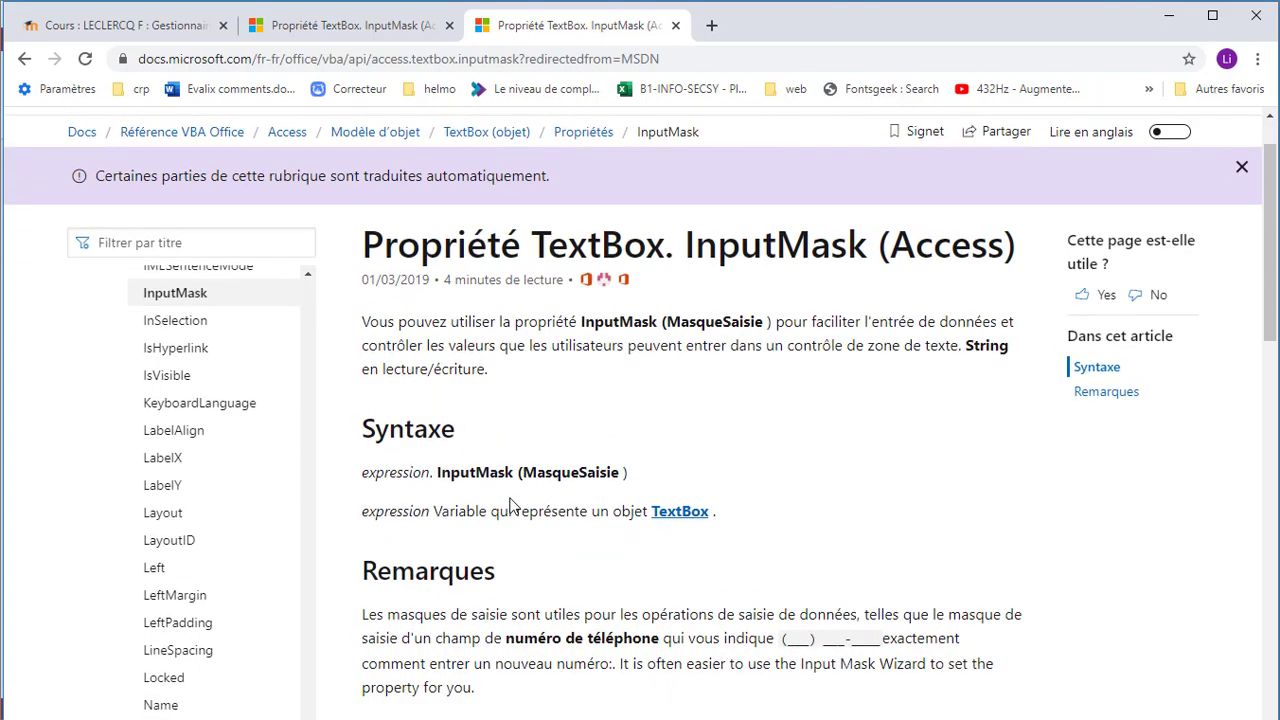
scroll(510, 505, "down", 2)
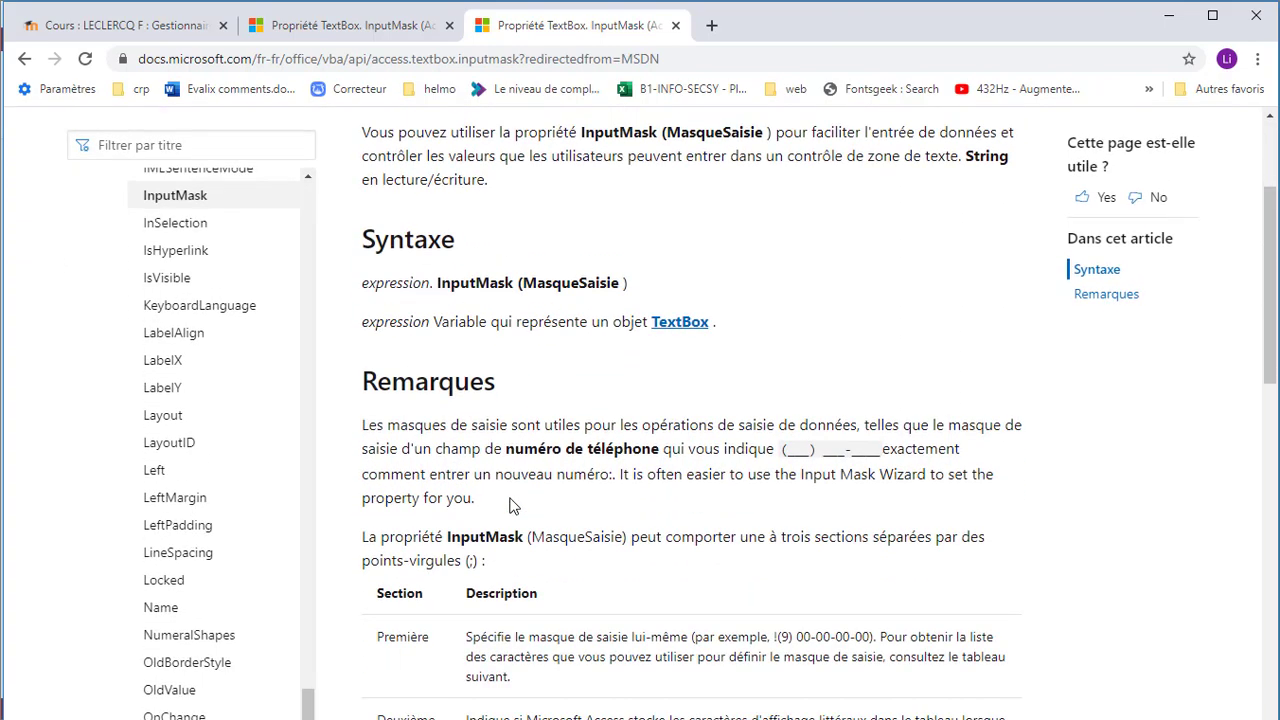
scroll(510, 505, "down", 6)
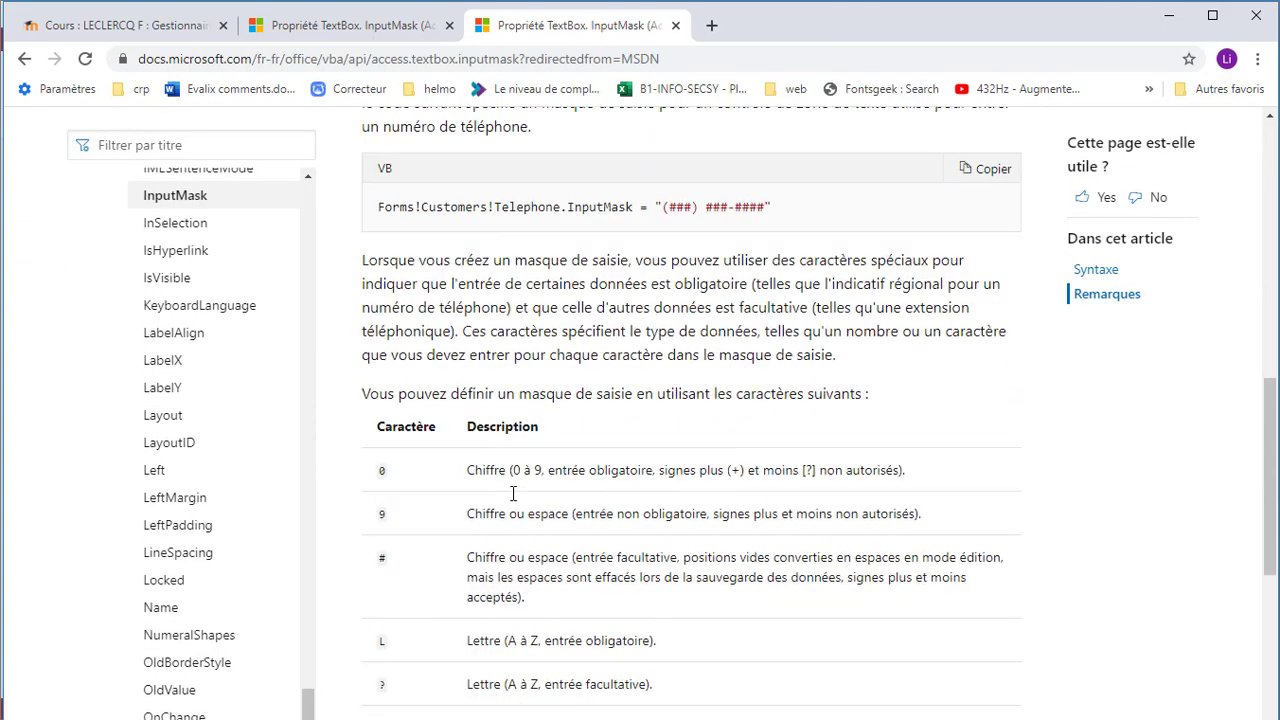
scroll(512, 493, "down", 1)
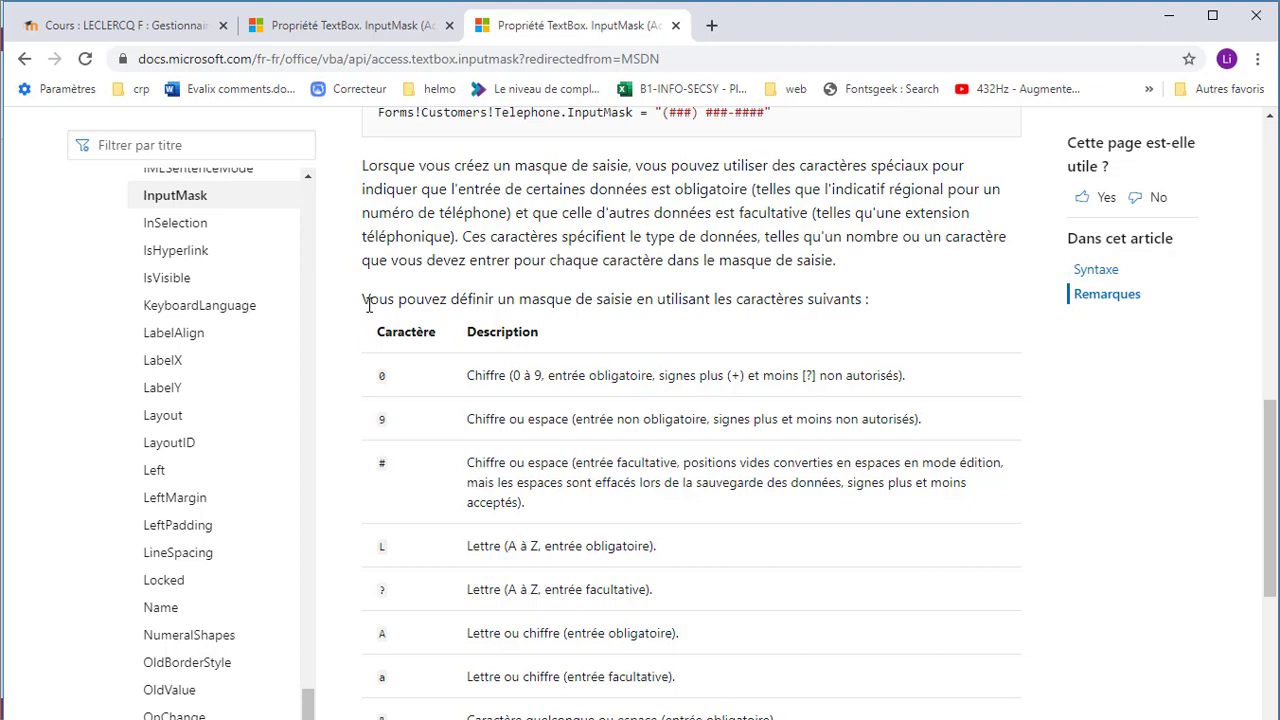
double_click(382, 546)
left_click_drag(378, 552, 673, 560)
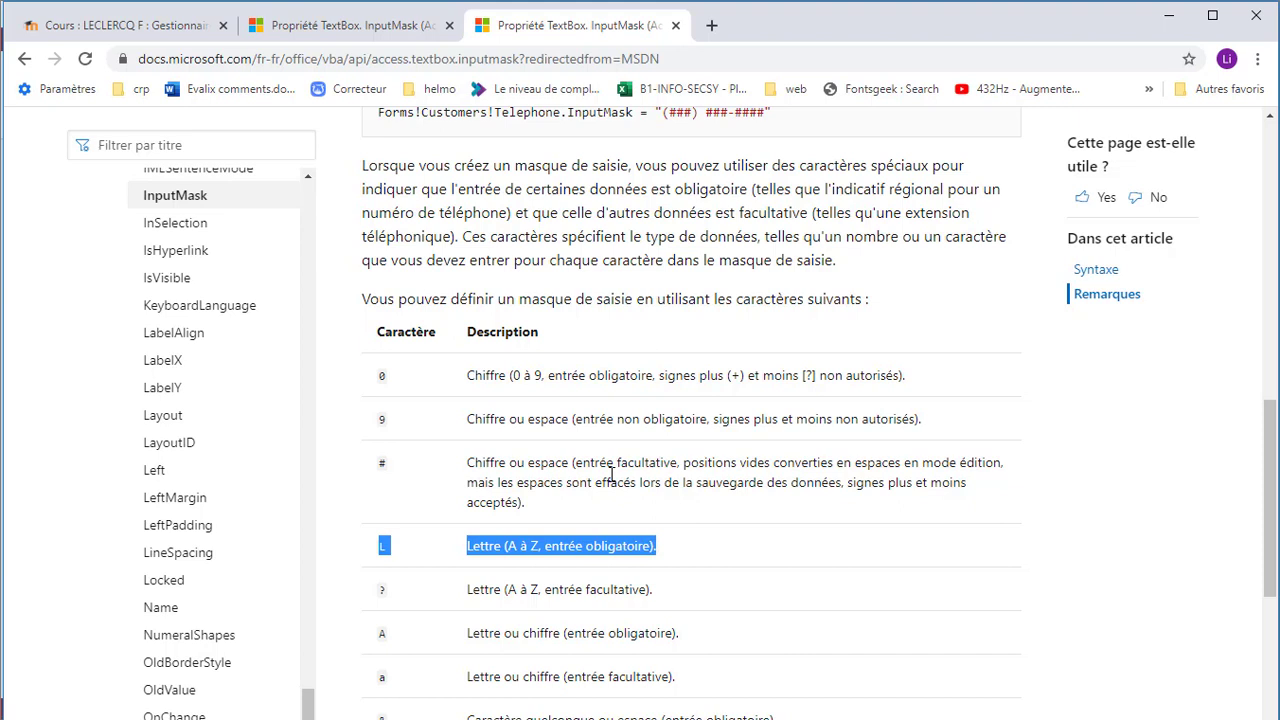
left_click_drag(378, 375, 935, 388)
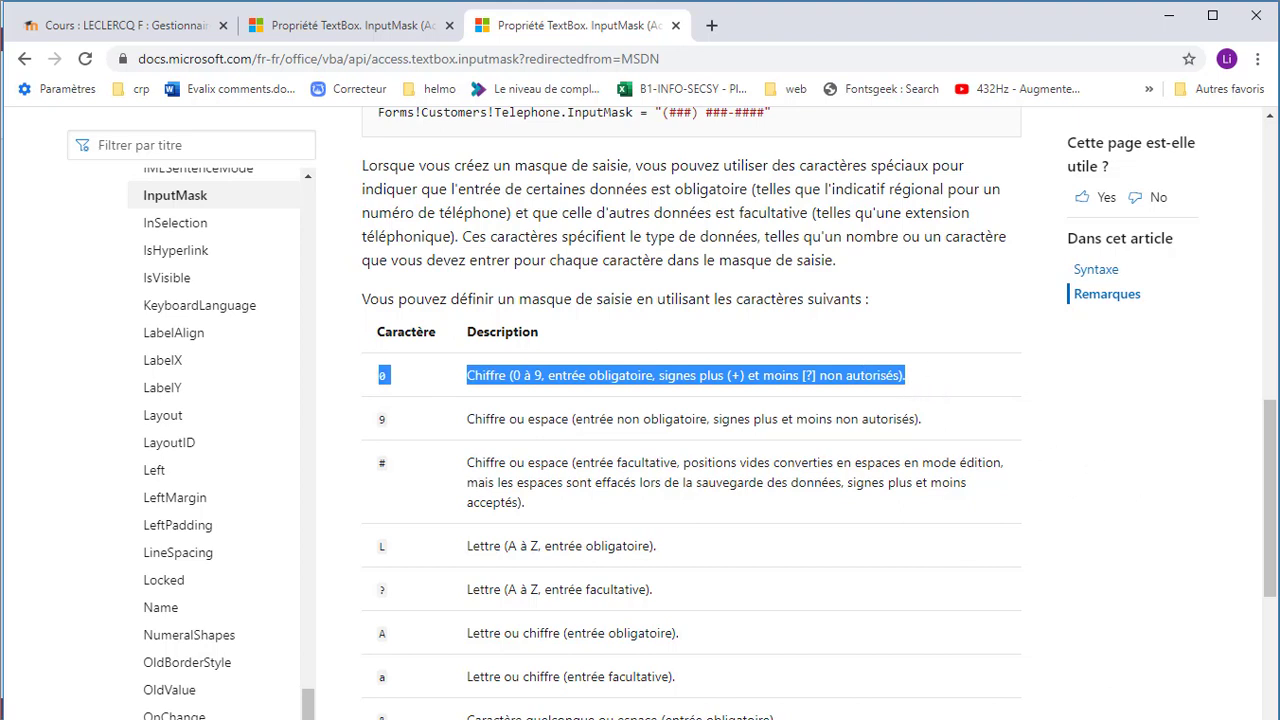
key("alt+Tab")
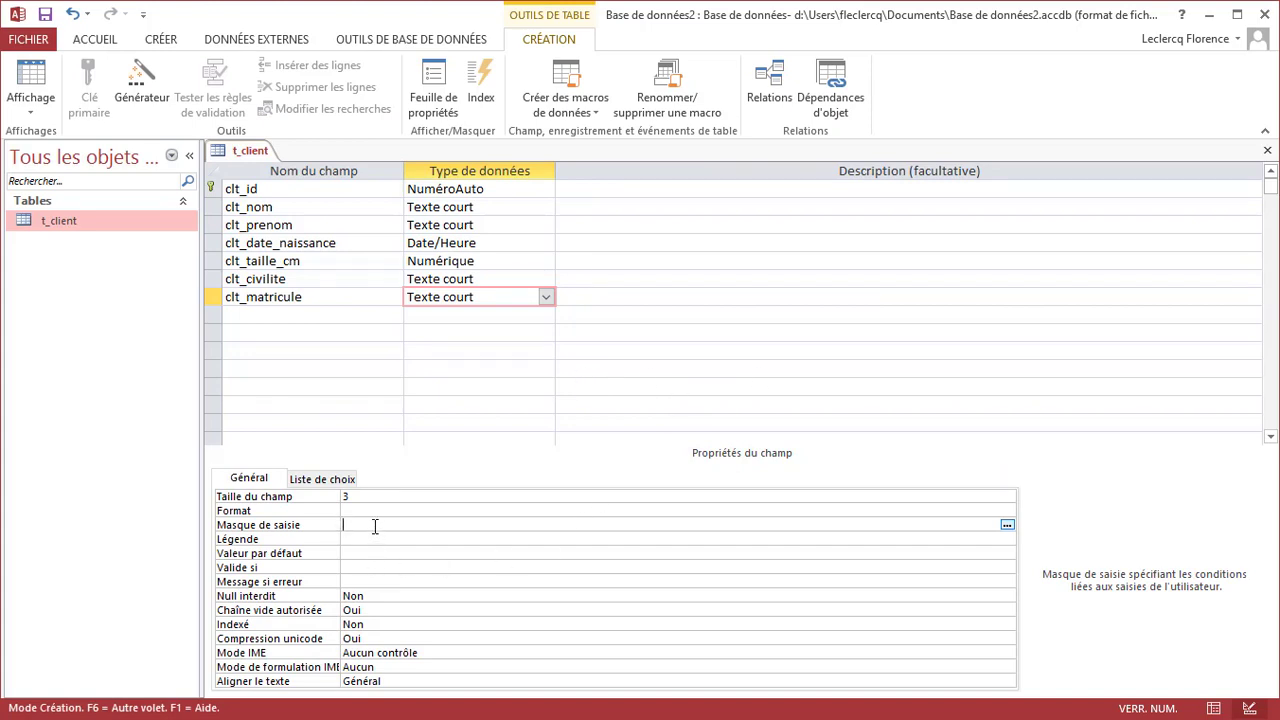
Enter L00 as the clt_matricule input mask
type("L00")
right_click(250, 151)
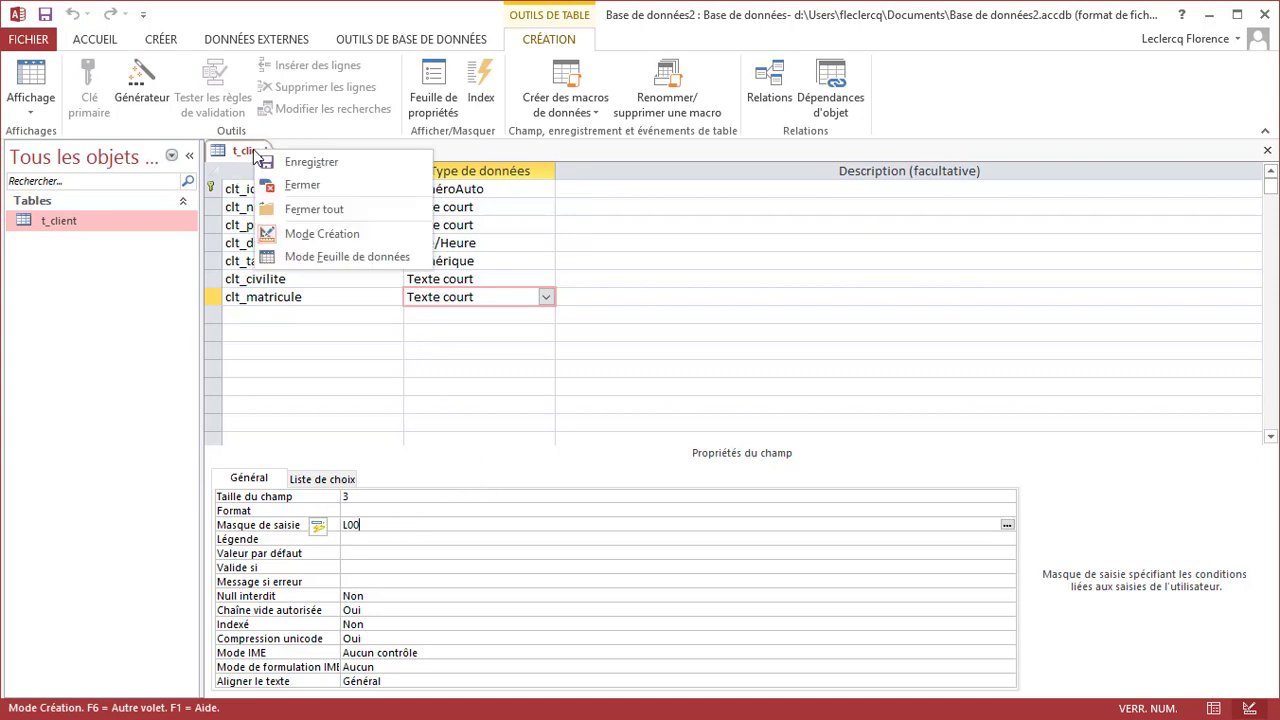
In the datasheet, try matricules 'm' and 'l8' and see the L00 mask reject them
left_click(309, 257)
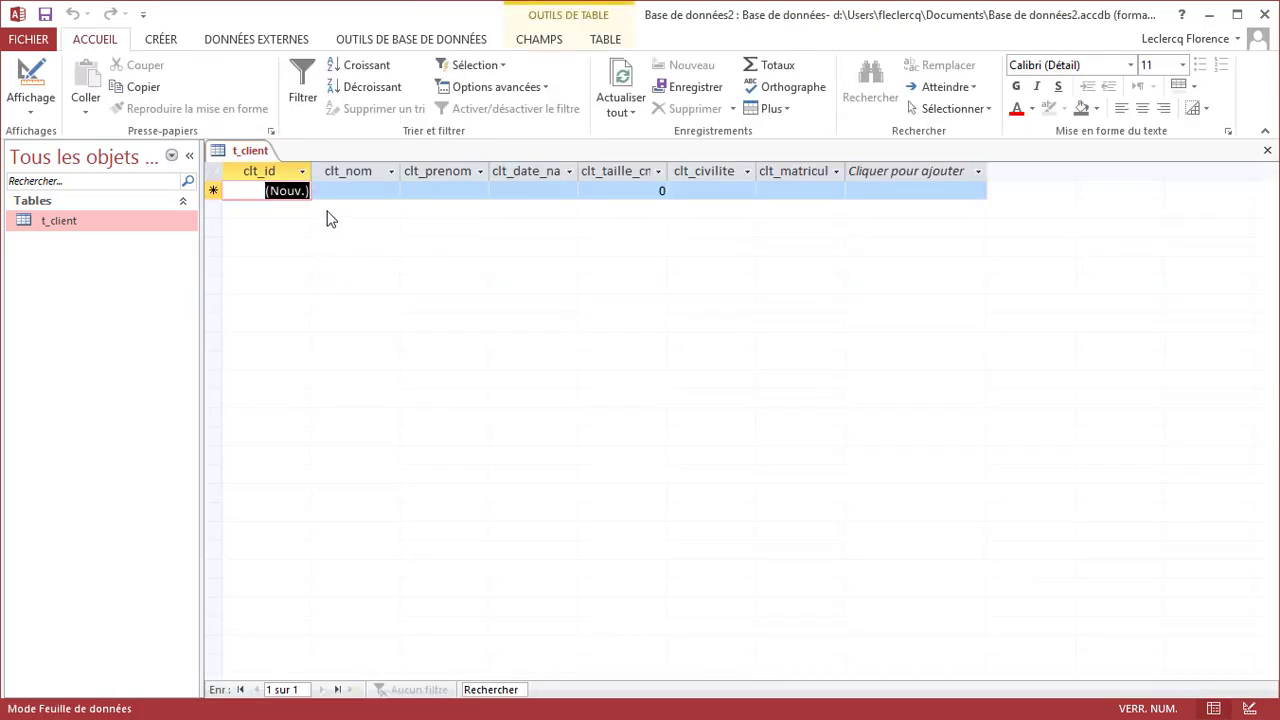
left_click(774, 190)
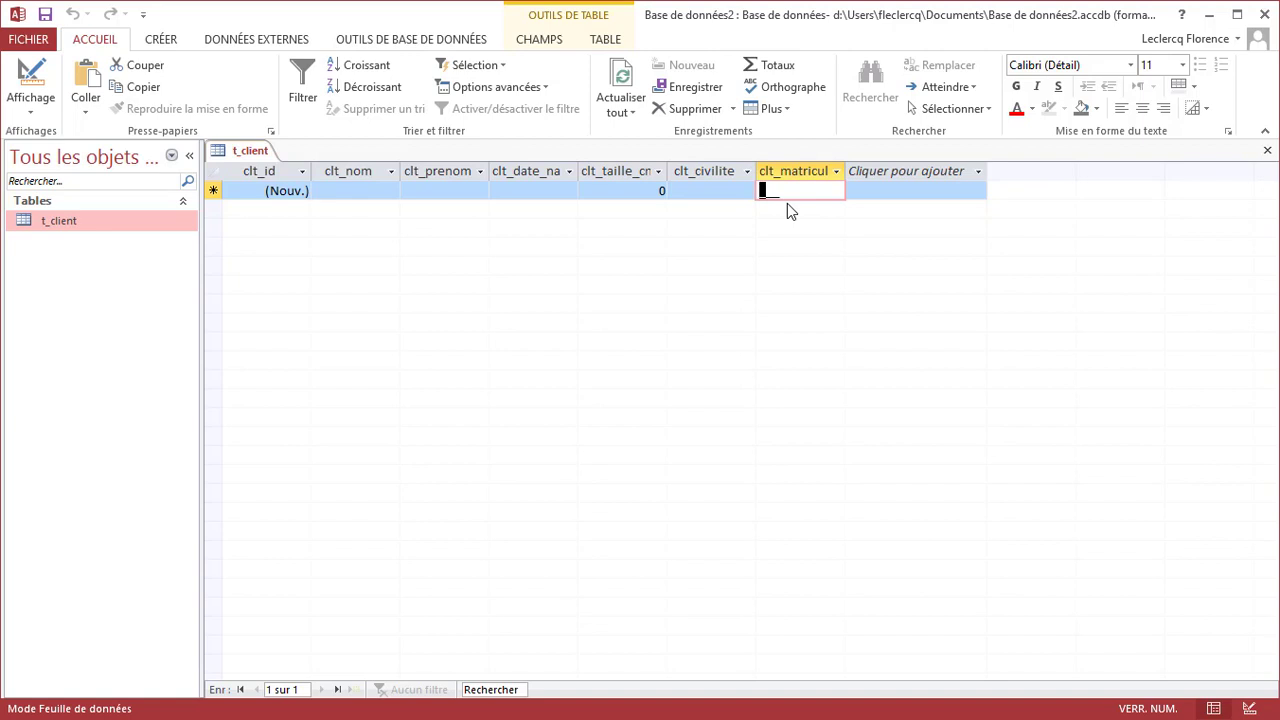
type("m")
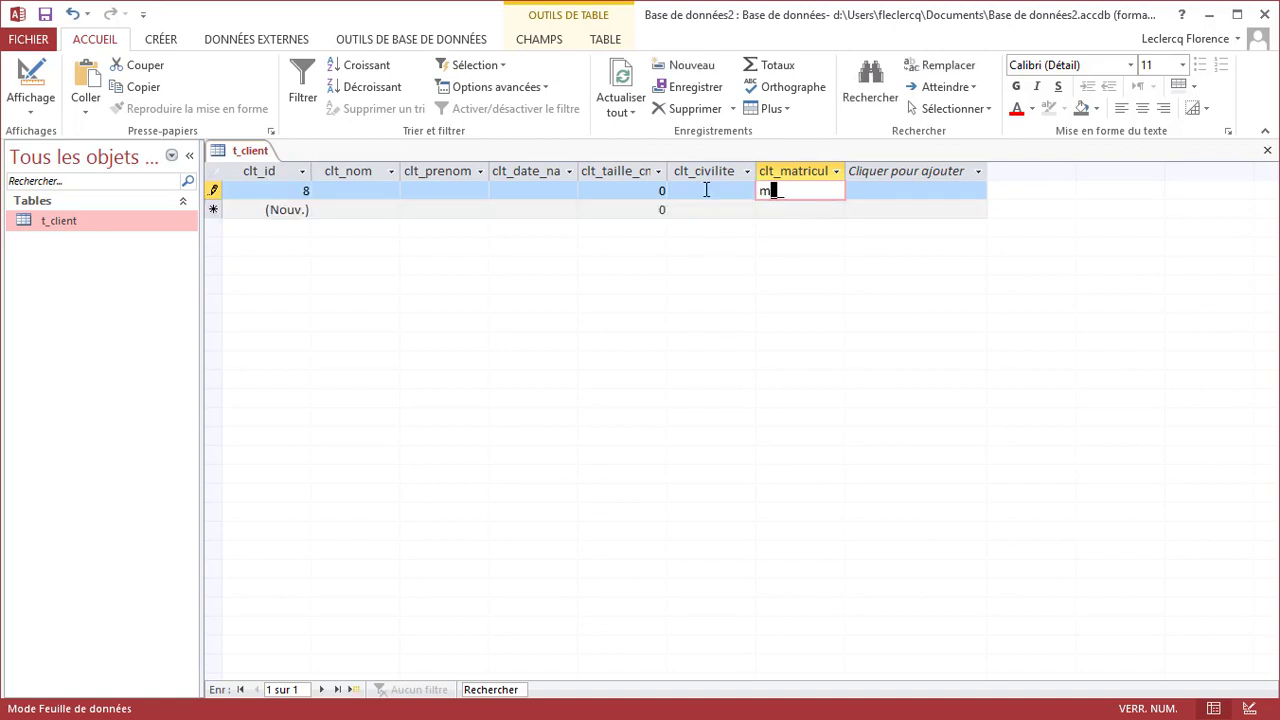
left_click(706, 190)
left_click_drag(794, 391, 697, 268)
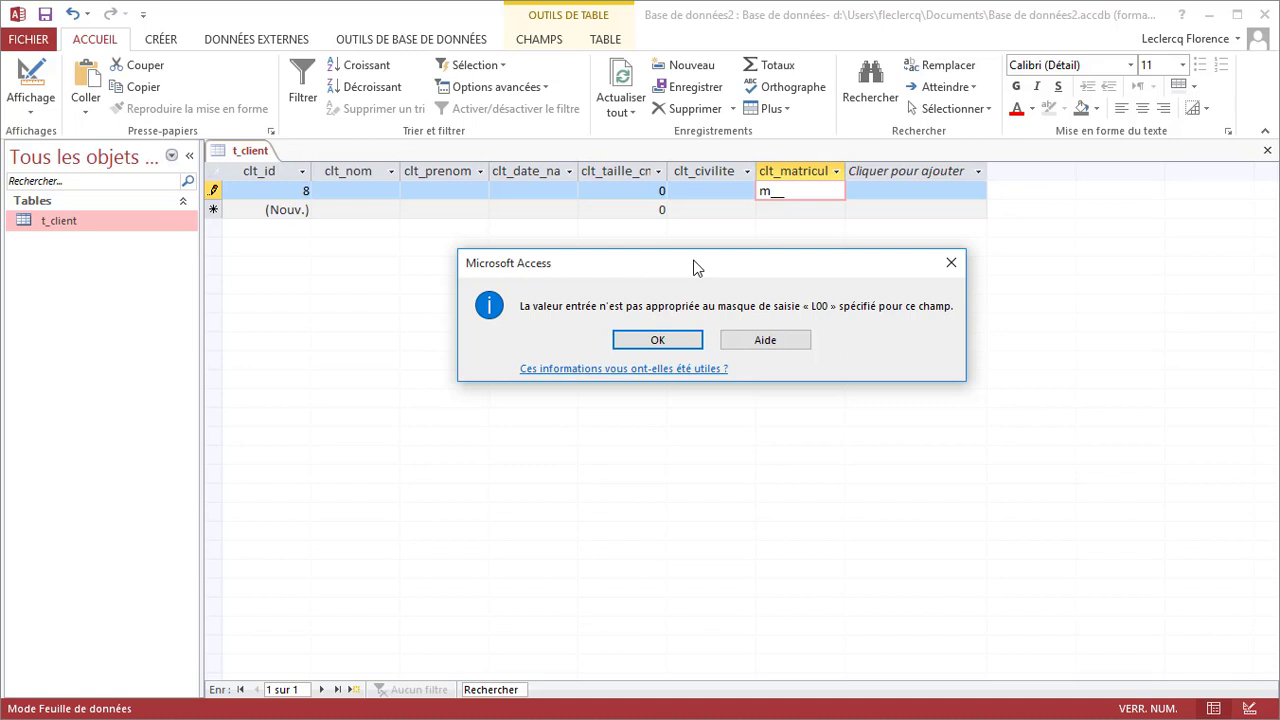
left_click(655, 341)
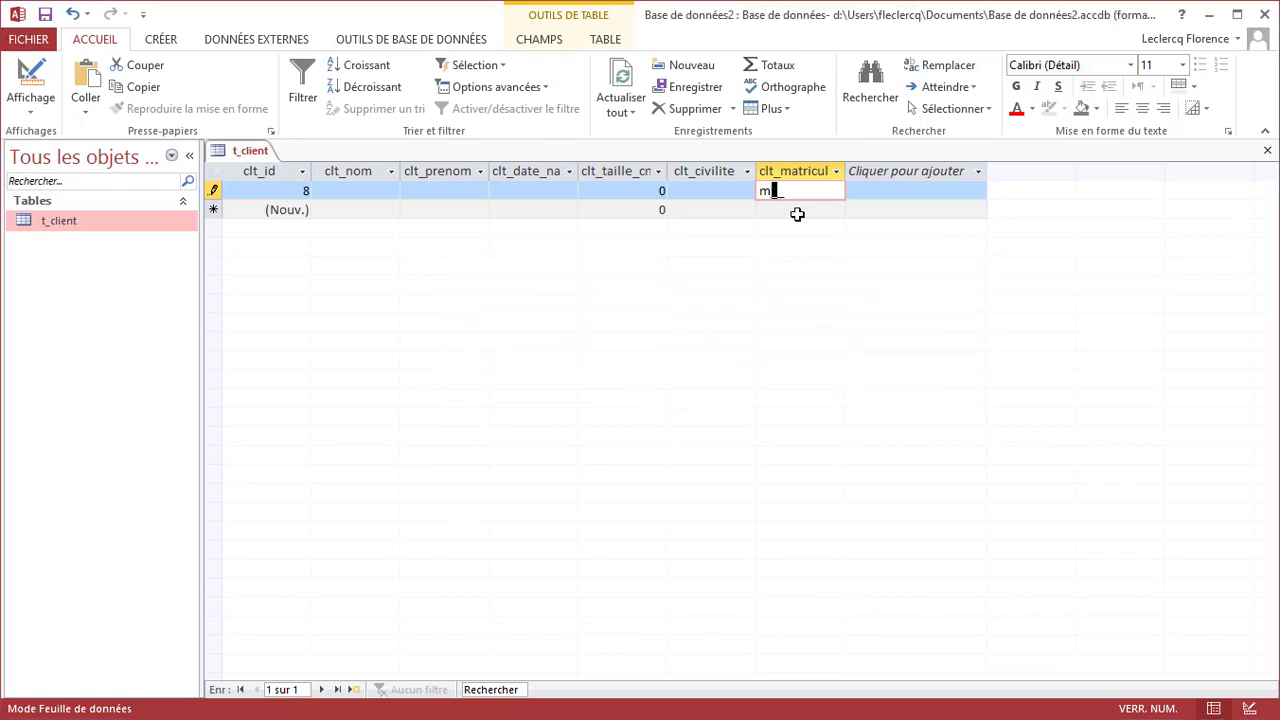
double_click(773, 190)
key("BackSpace")
type("1")
type("8")
left_click(707, 194)
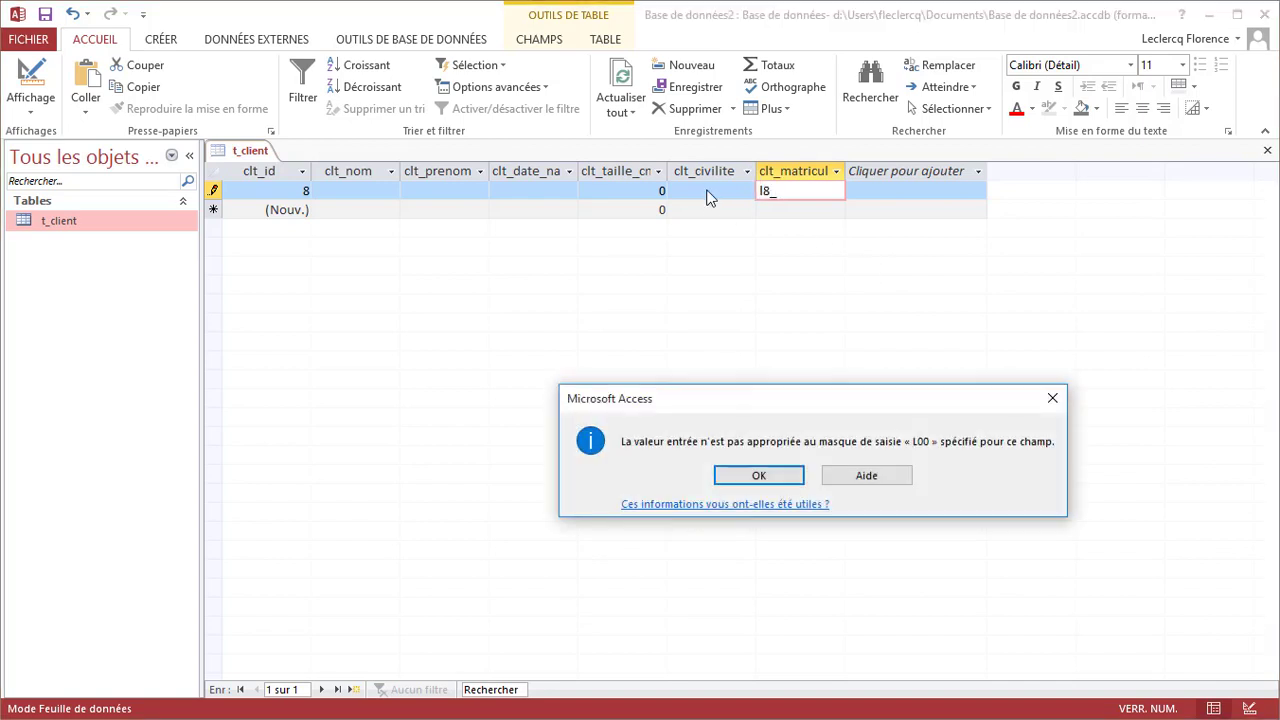
Dismiss the mask error and enter the valid matricule m78, which is accepted
left_click(752, 476)
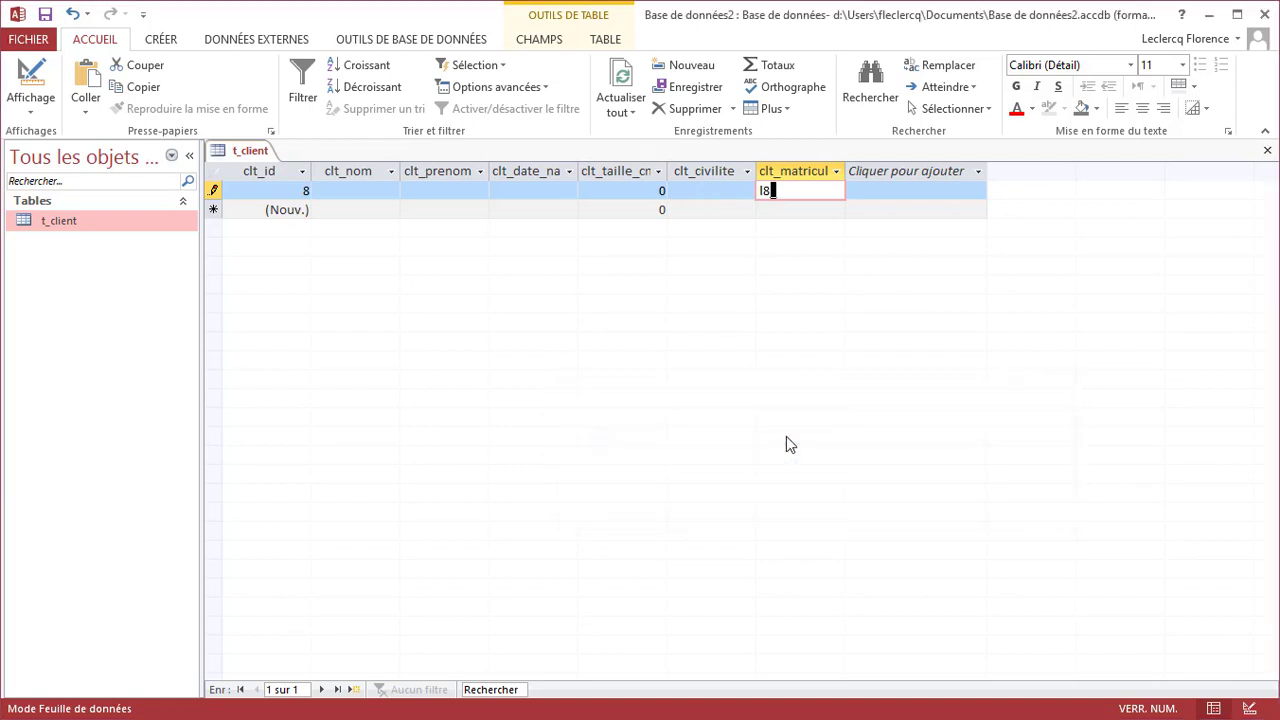
type("9")
left_click(729, 191)
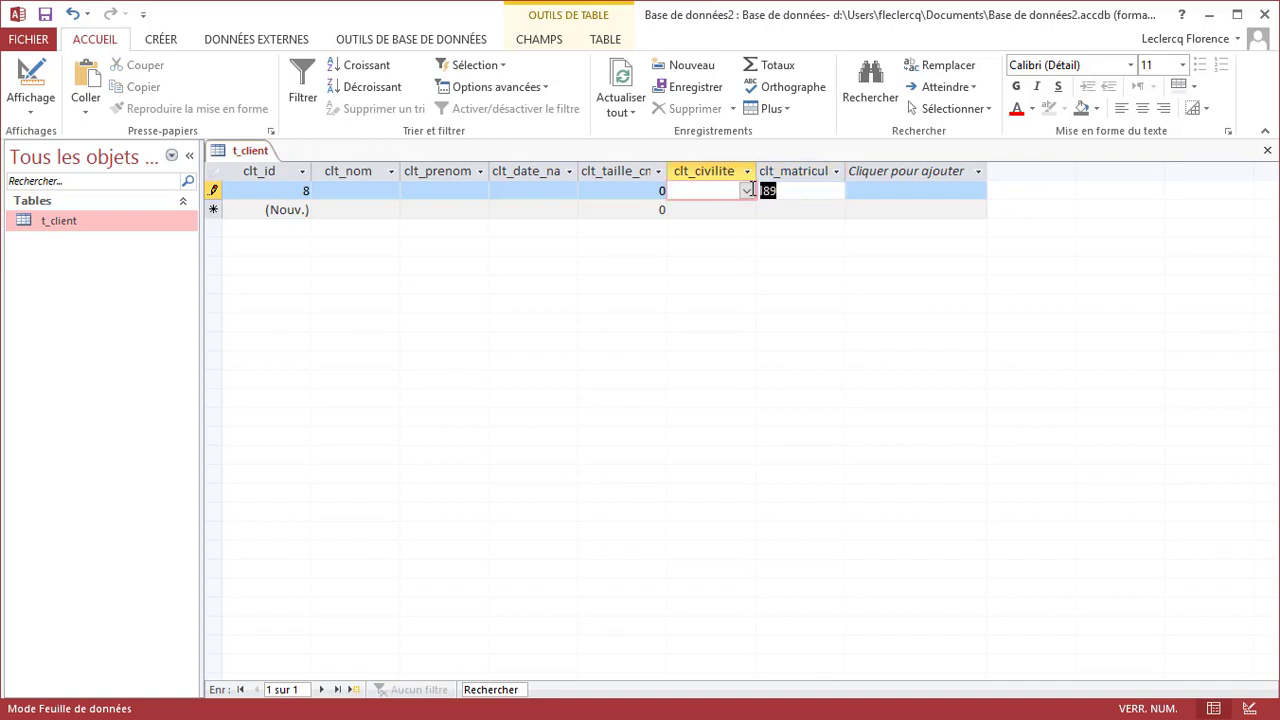
left_click(752, 190)
type("m78")
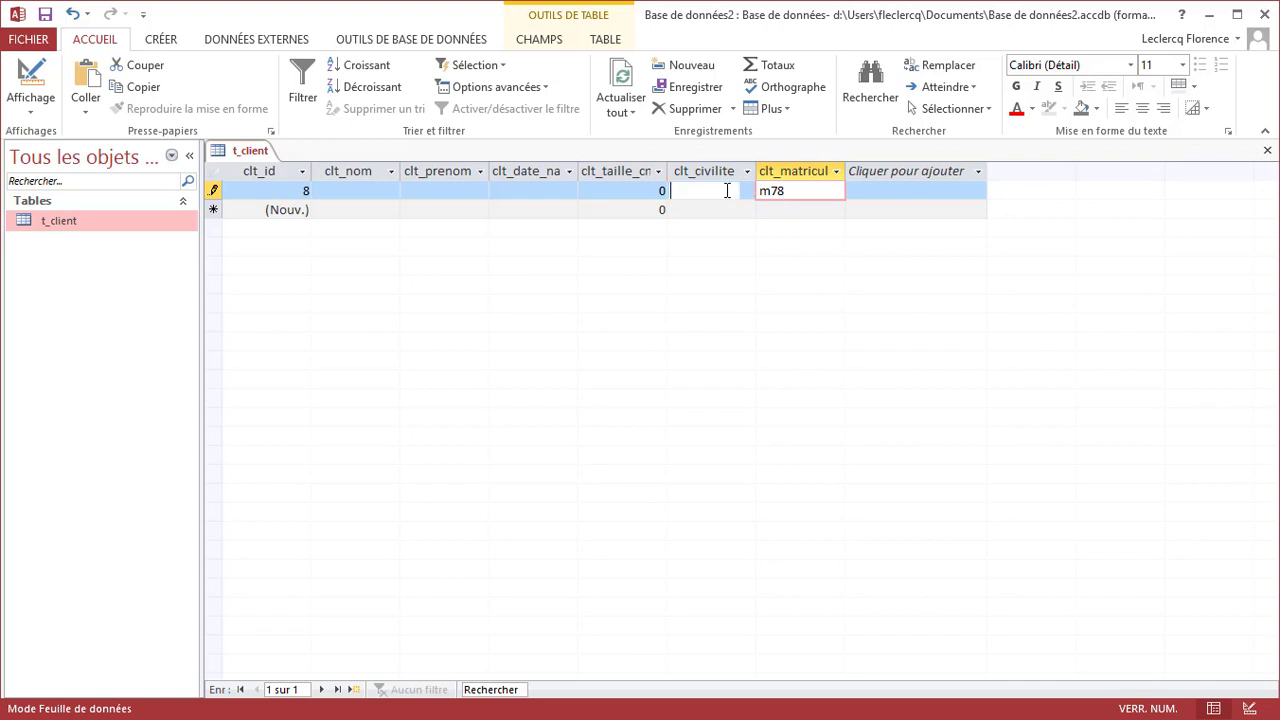
left_click(727, 190)
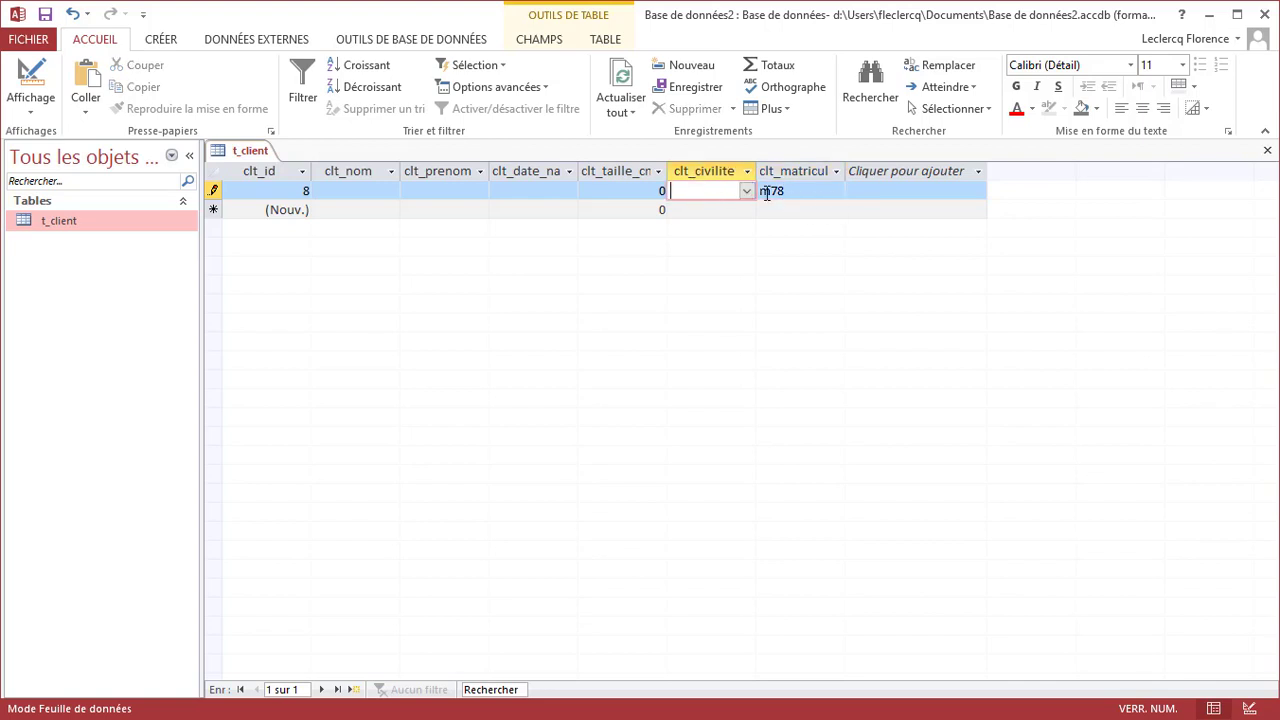
left_click(771, 191)
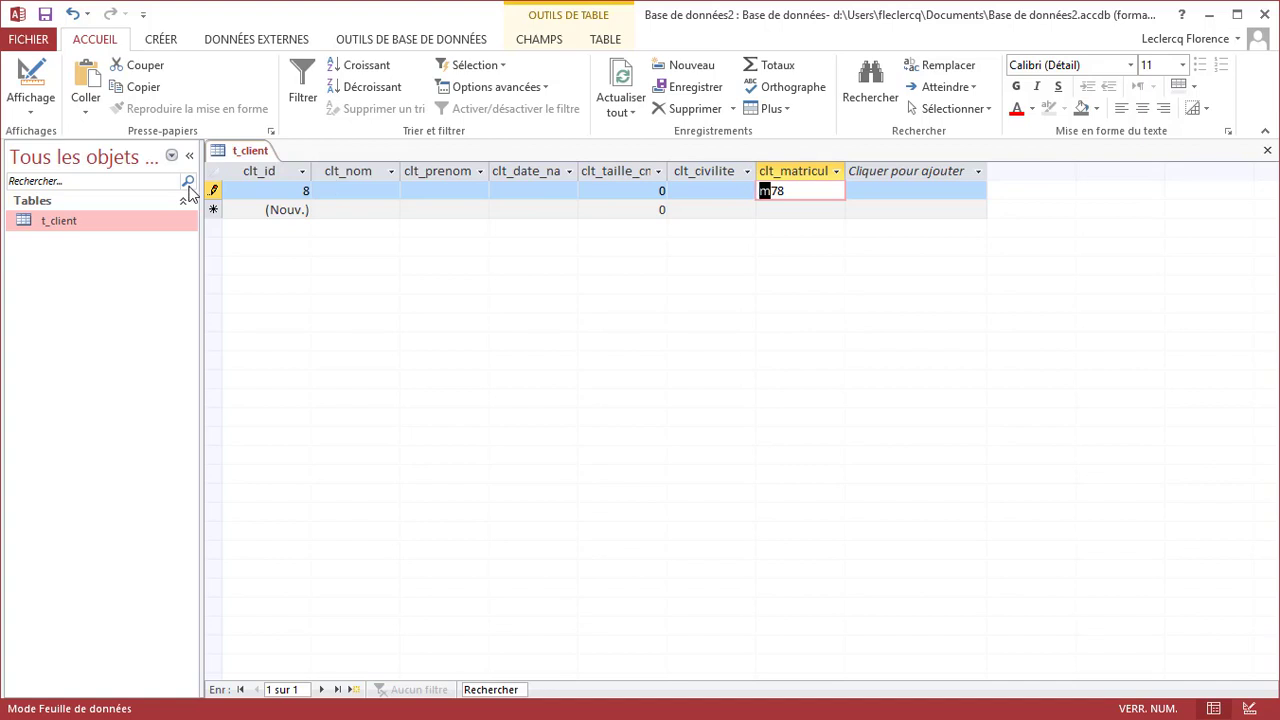
Delete the m78 test record and return t_client to design view
left_click(210, 190)
right_click(210, 190)
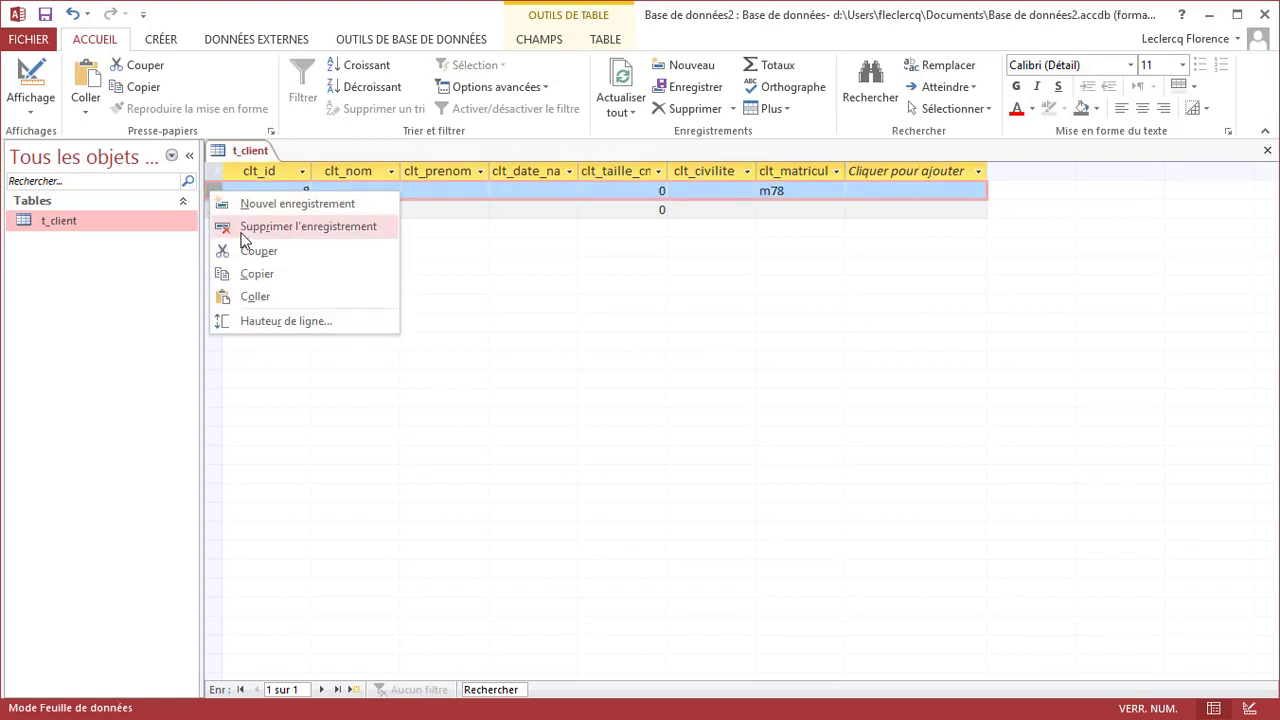
left_click(246, 231)
left_click(757, 498)
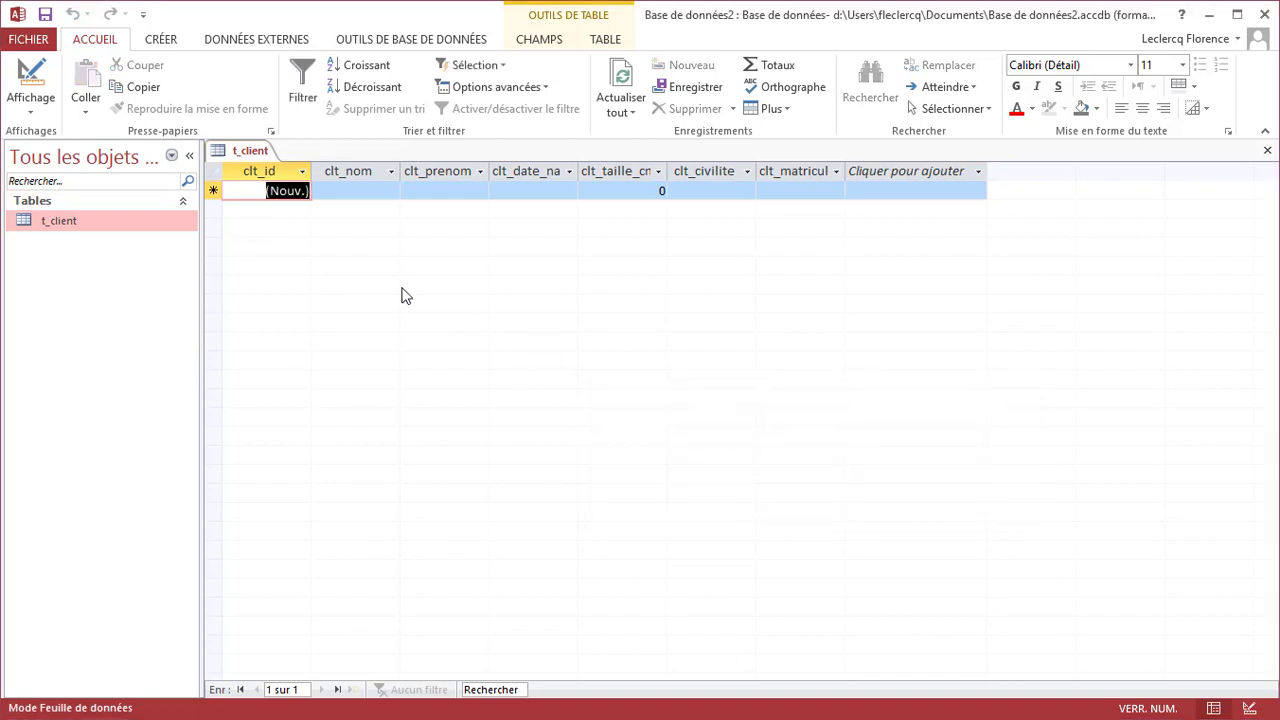
right_click(237, 152)
left_click(288, 231)
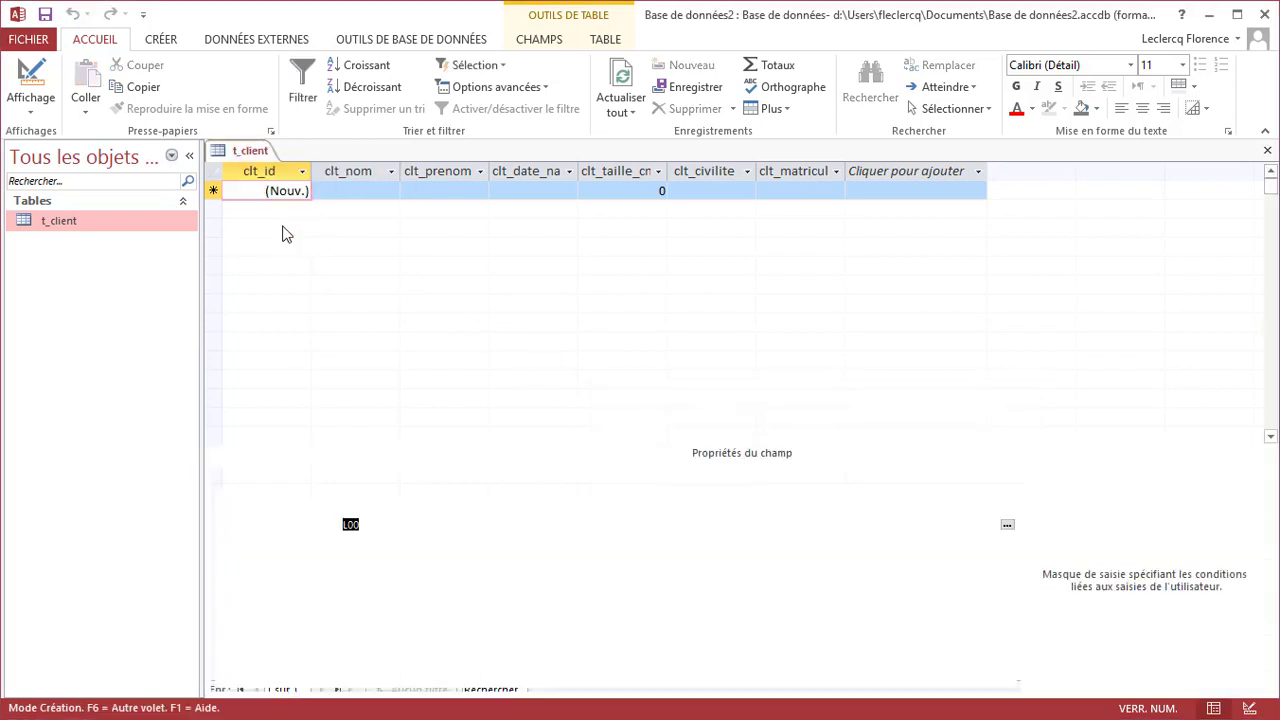
Change the clt_matricule mask to >L00 and test it with matricule M15 in the datasheet
left_click(398, 524)
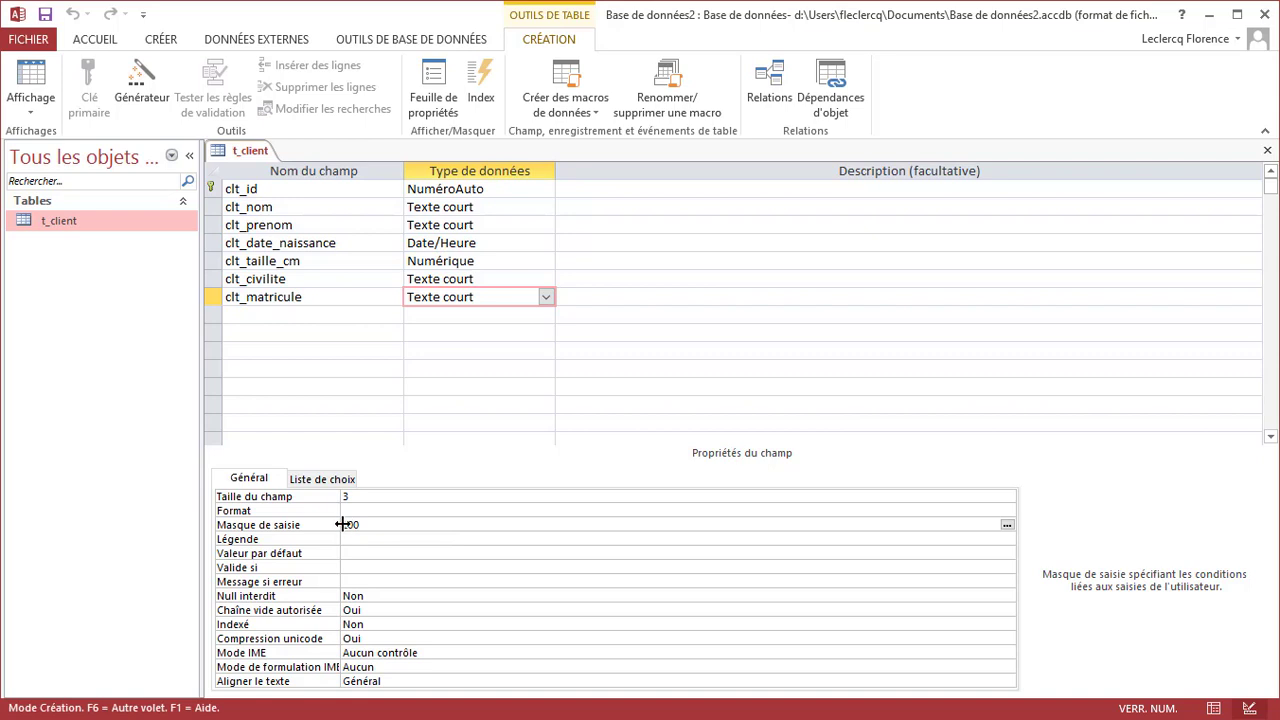
type(">")
right_click(250, 152)
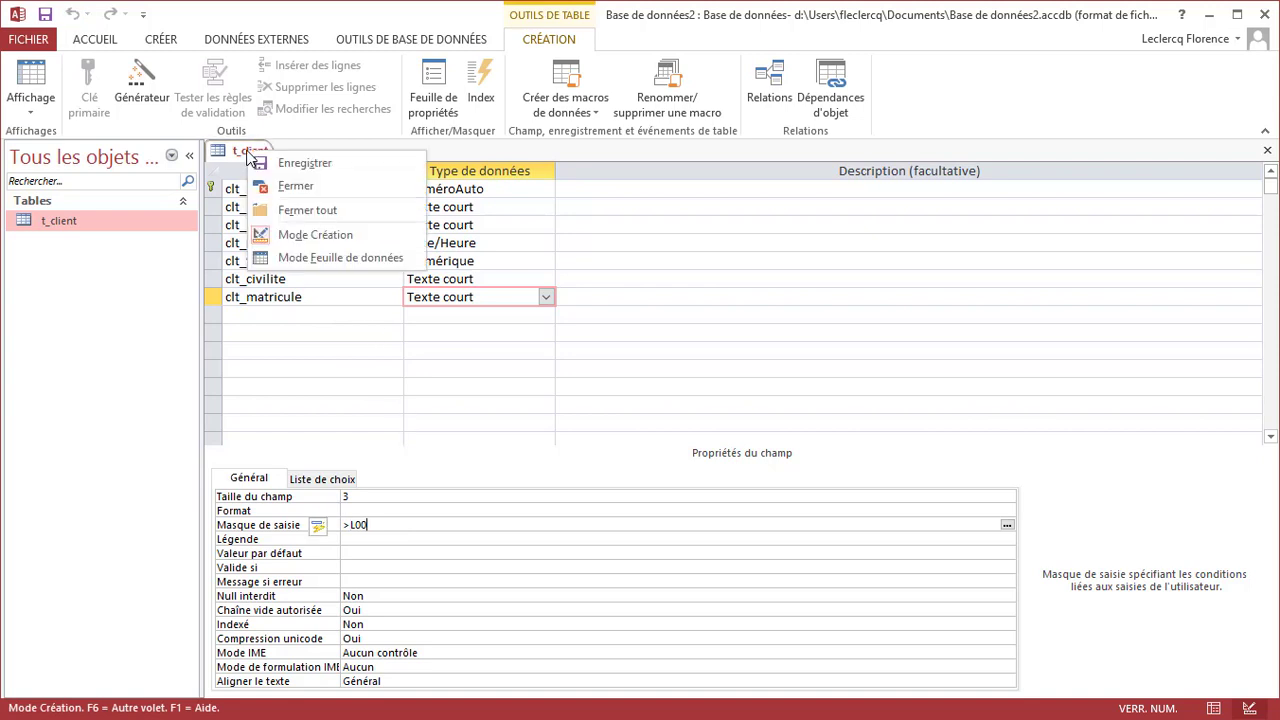
left_click(300, 255)
left_click(772, 190)
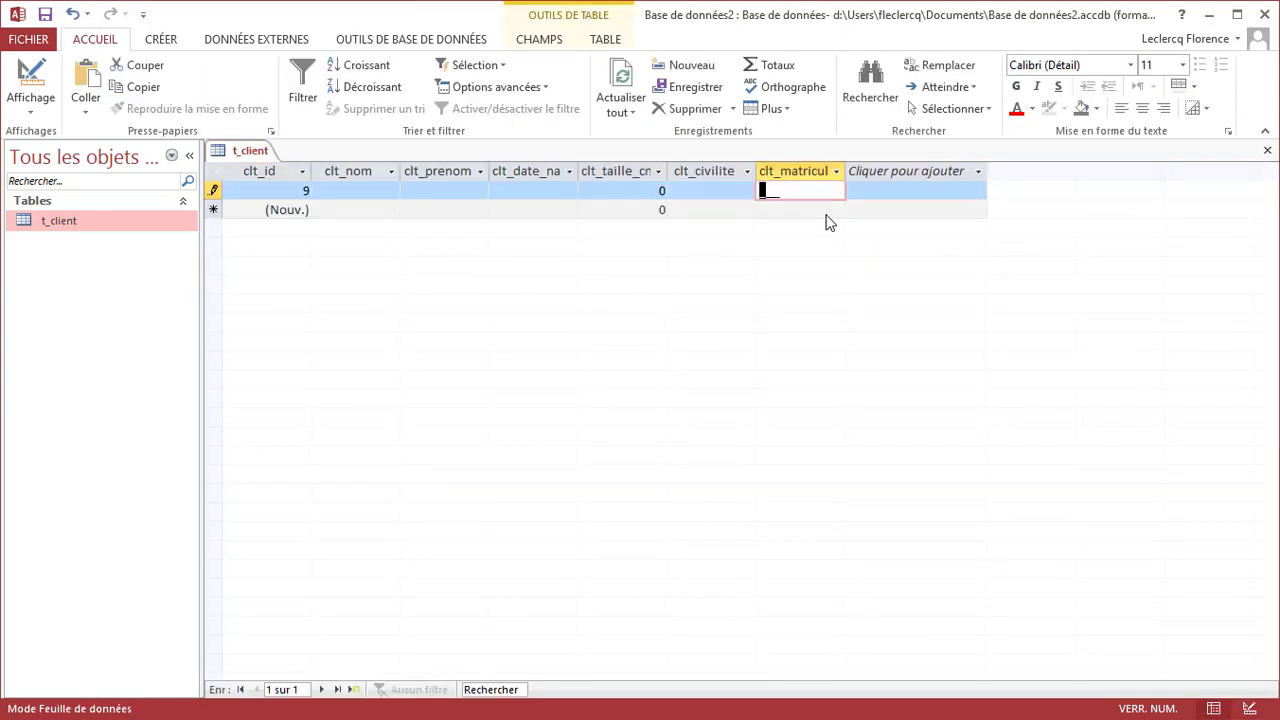
type("M15")
left_click_drag(829, 191, 720, 203)
key("End")
key("shift+Left")
key("BackSpace")
key("BackSpace")
type("M15")
left_click(721, 193)
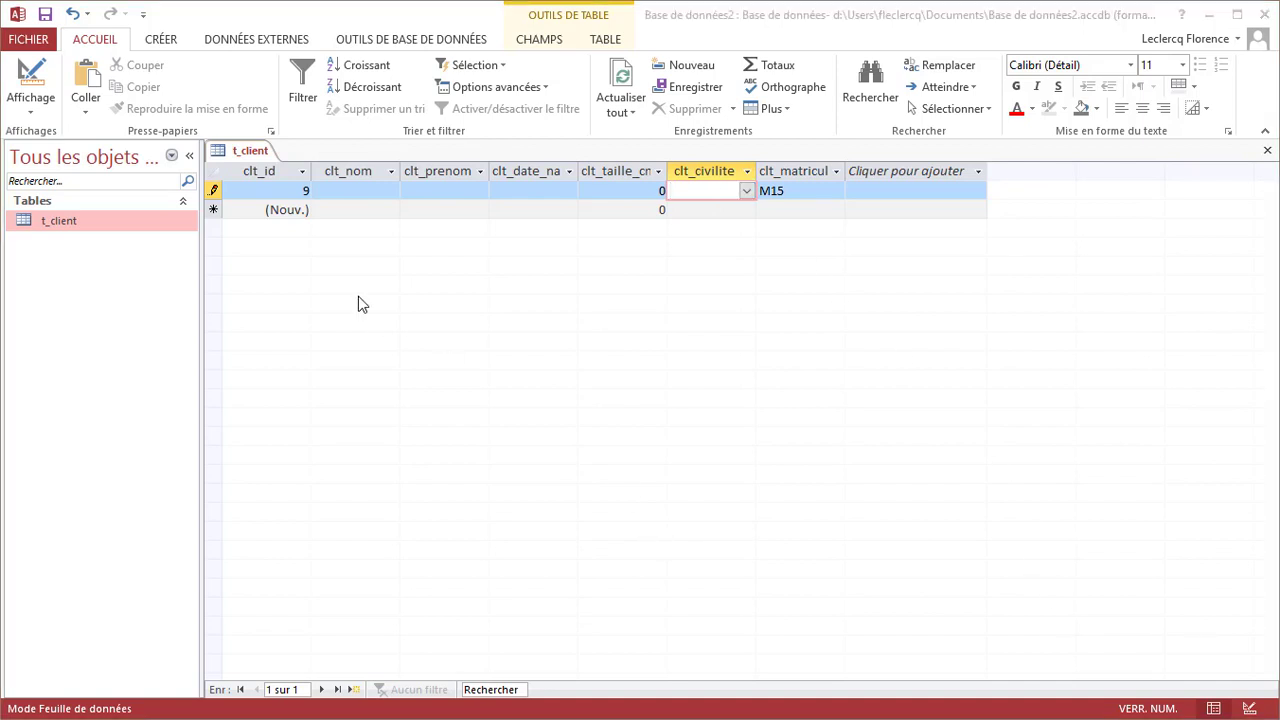
Delete the M15 test record, return to design view, and bring up Input Mask help
right_click(213, 192)
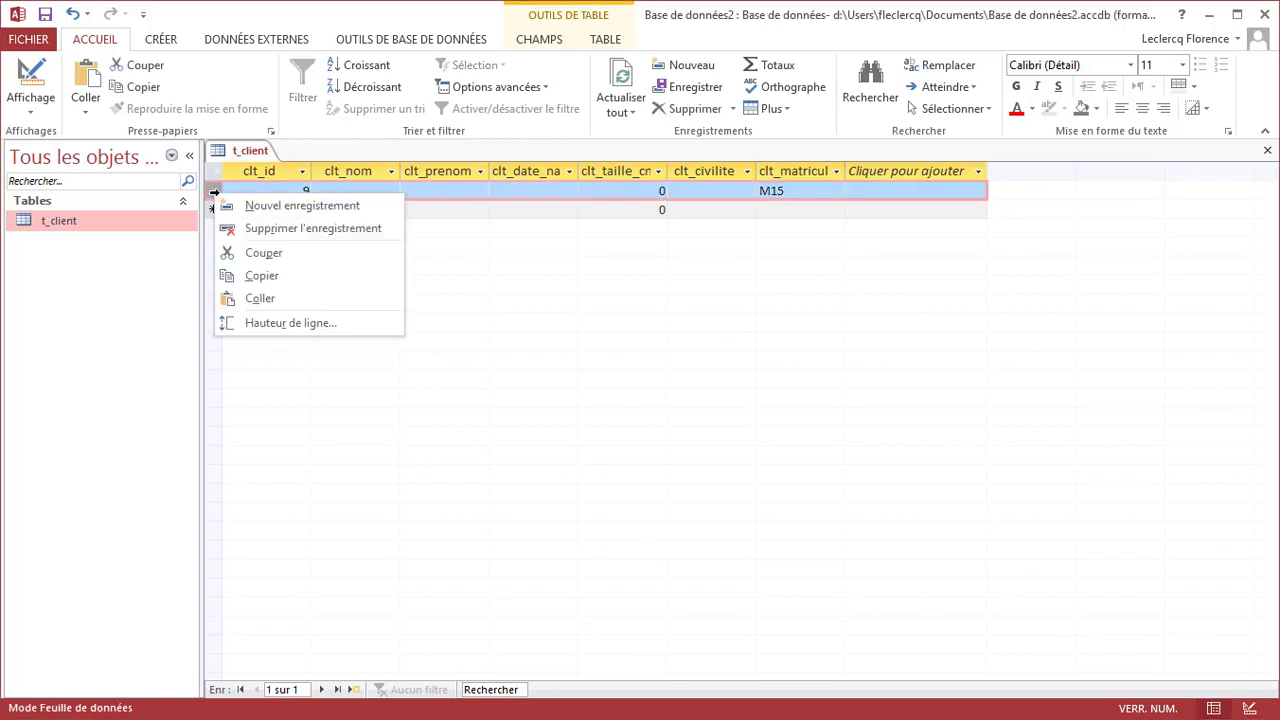
left_click(250, 230)
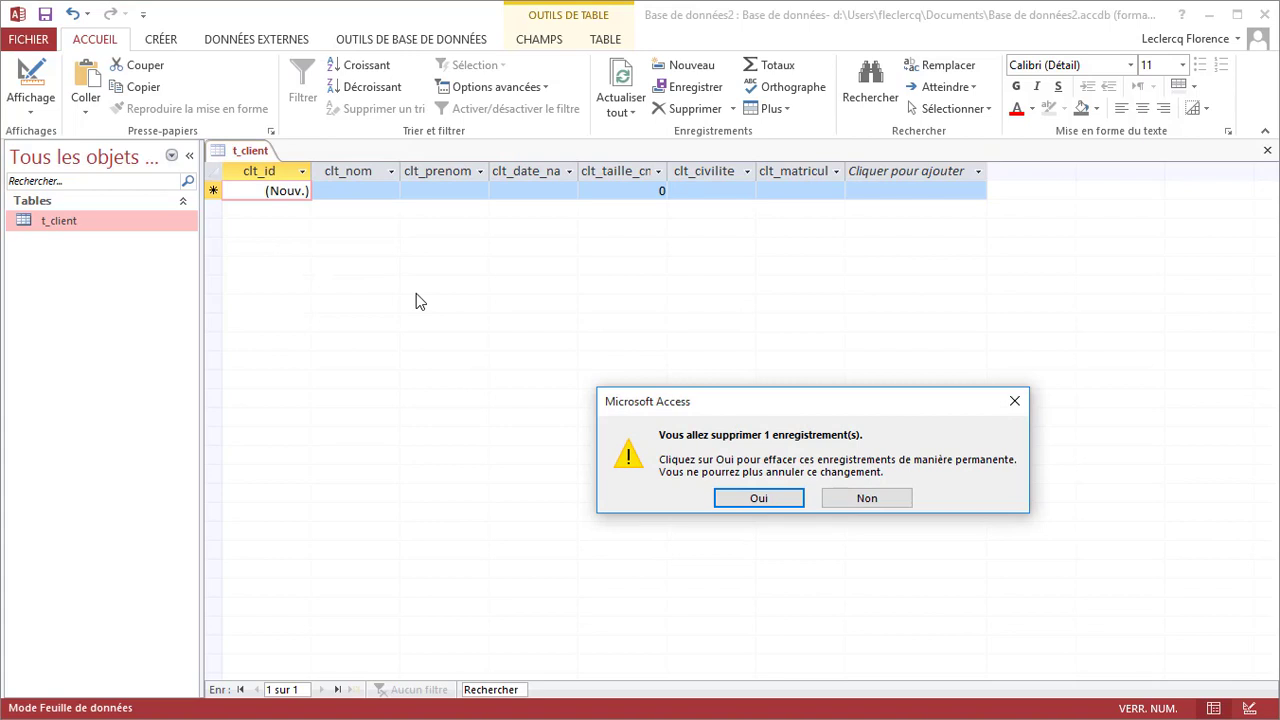
left_click(758, 498)
right_click(260, 152)
left_click(294, 231)
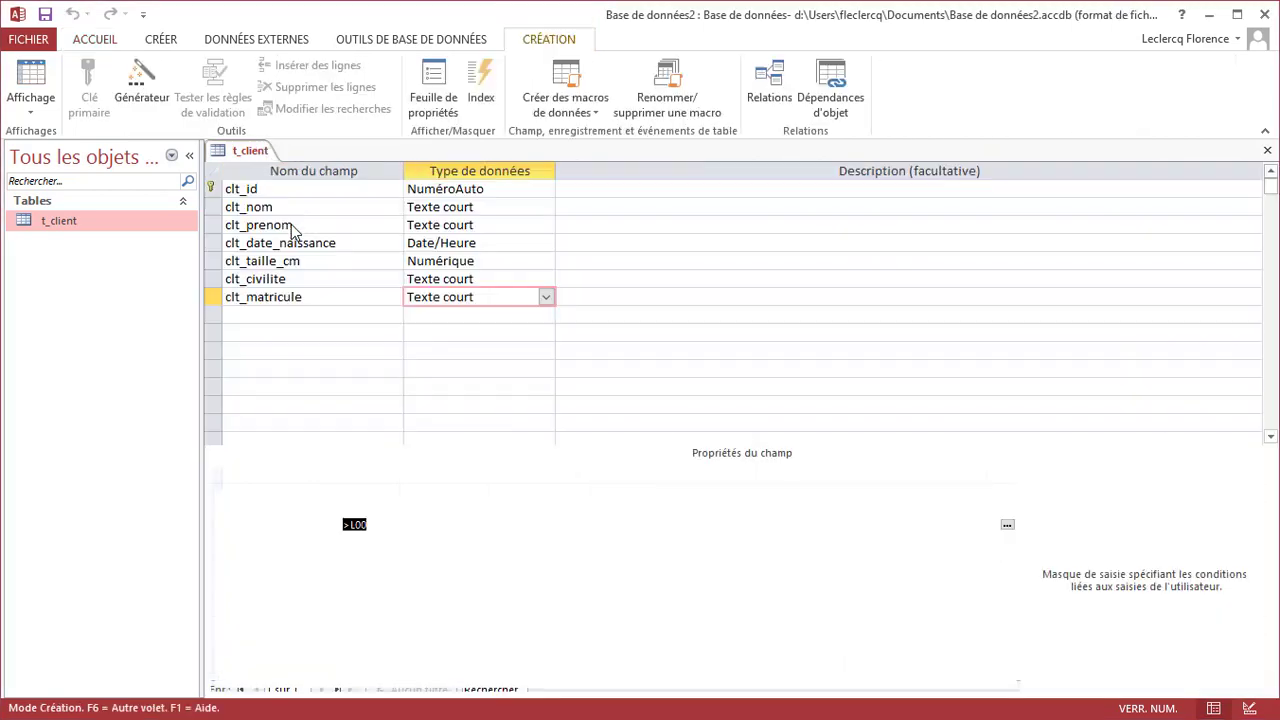
left_click(409, 525)
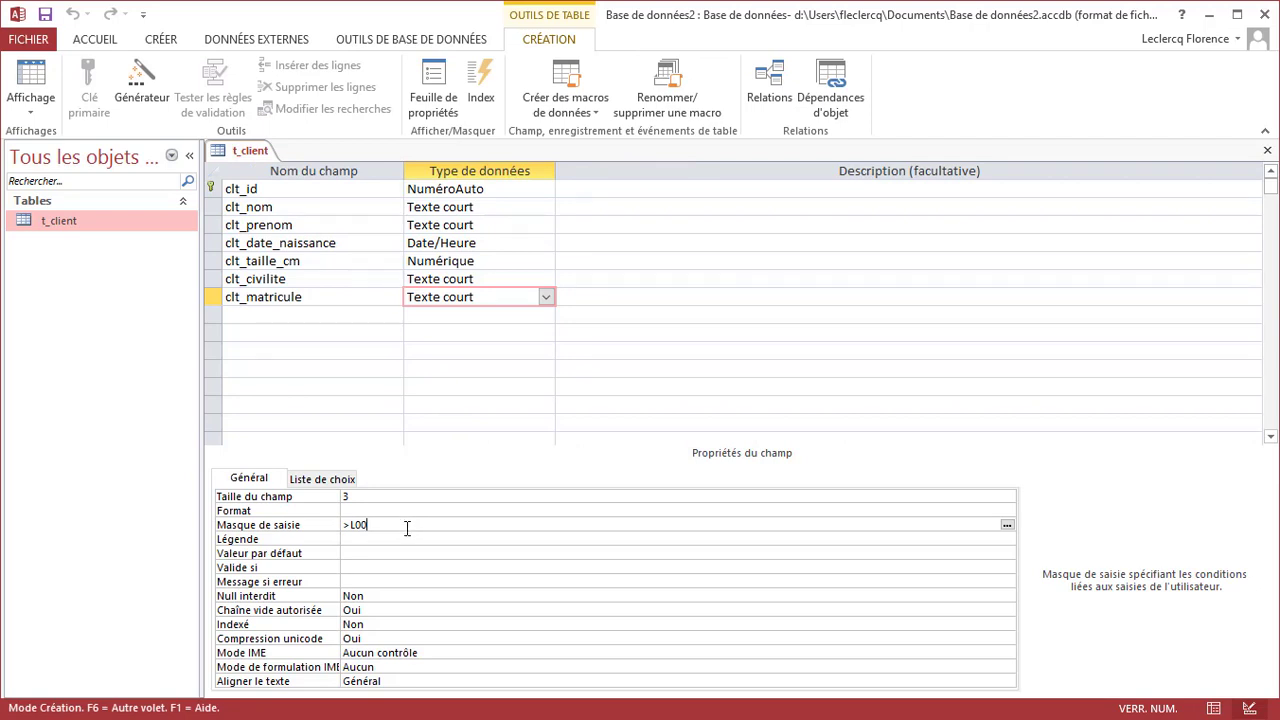
key("F1")
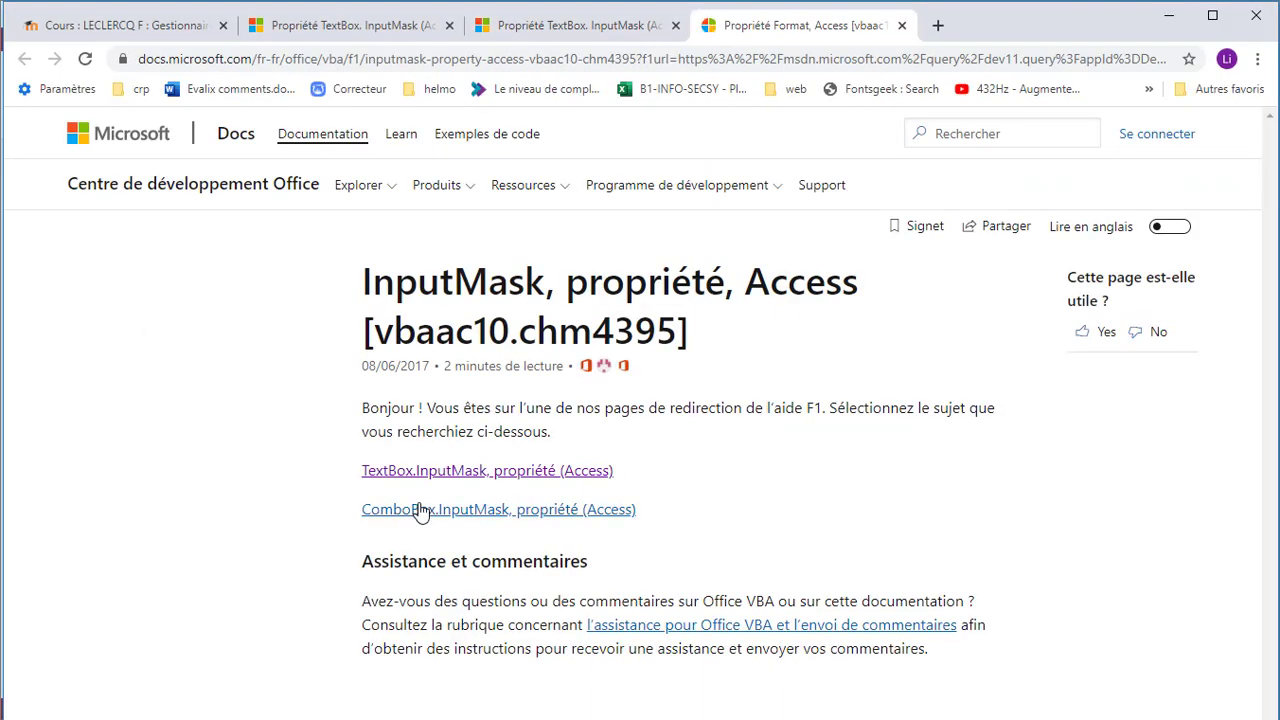
Review the TextBox.InputMask character table, including 0 for a digit, then go back to Access
left_click(460, 487)
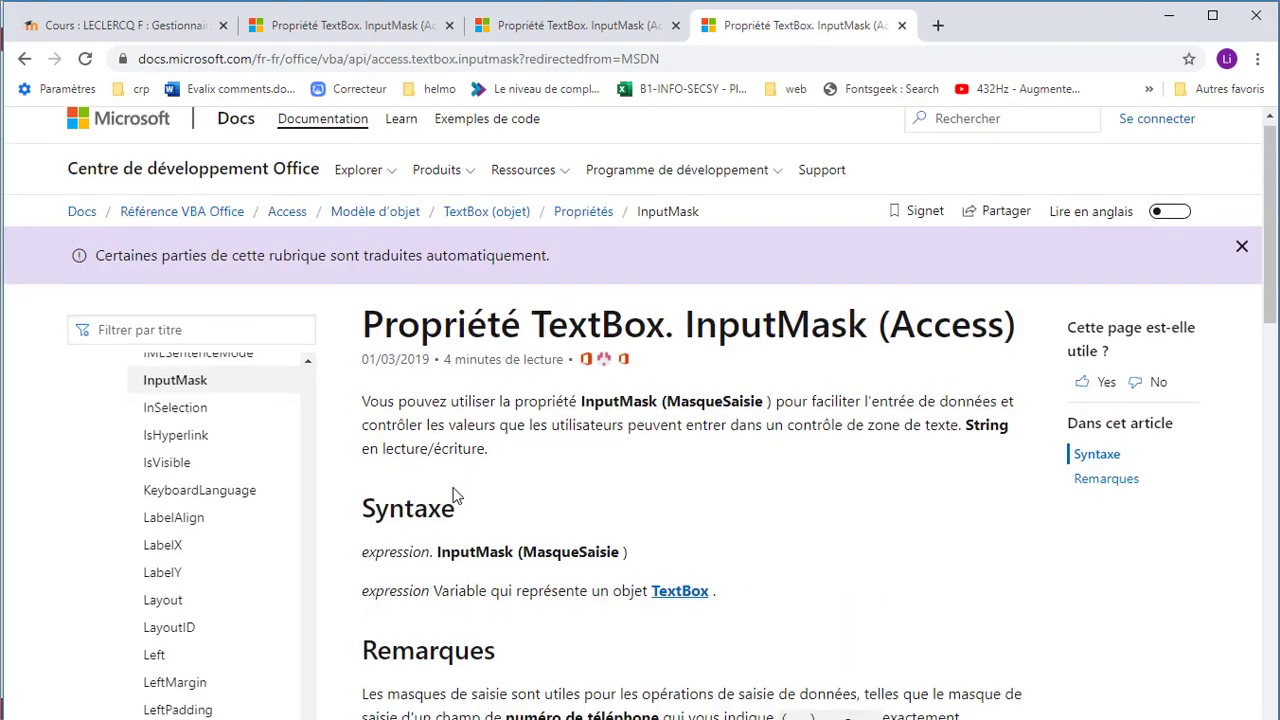
scroll(460, 490, "down", 3)
scroll(447, 500, "down", 10)
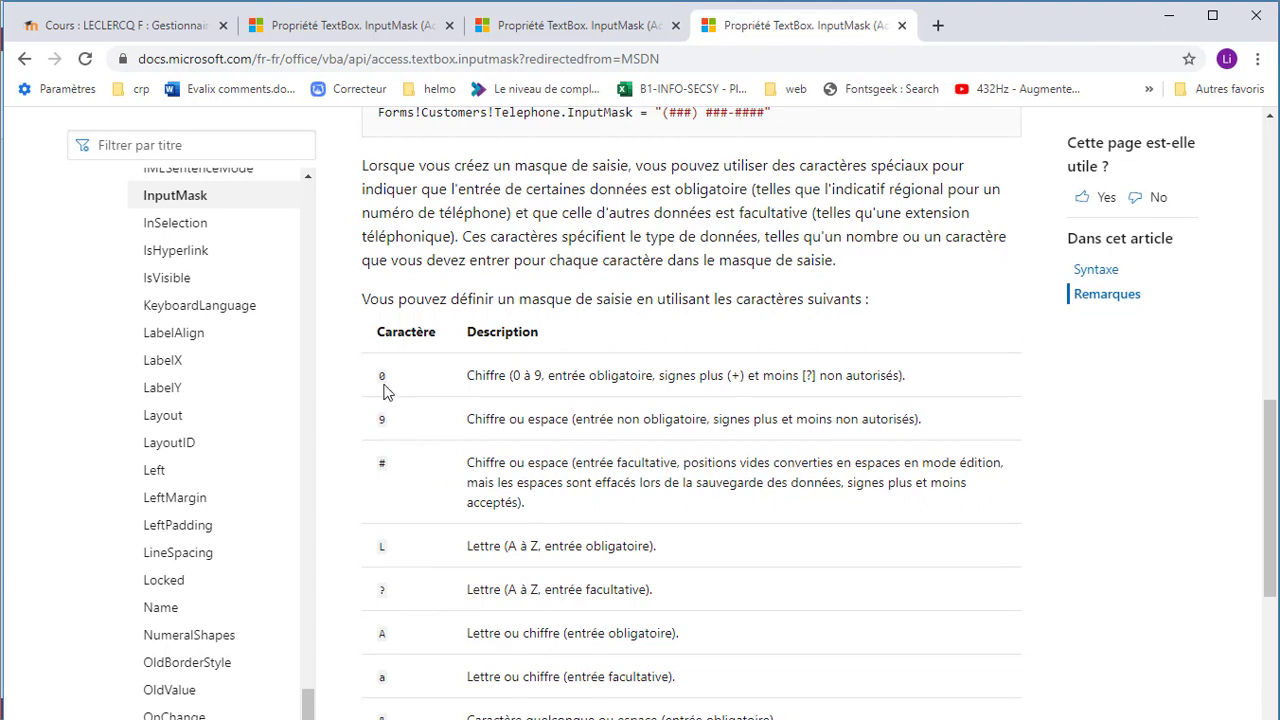
double_click(381, 376)
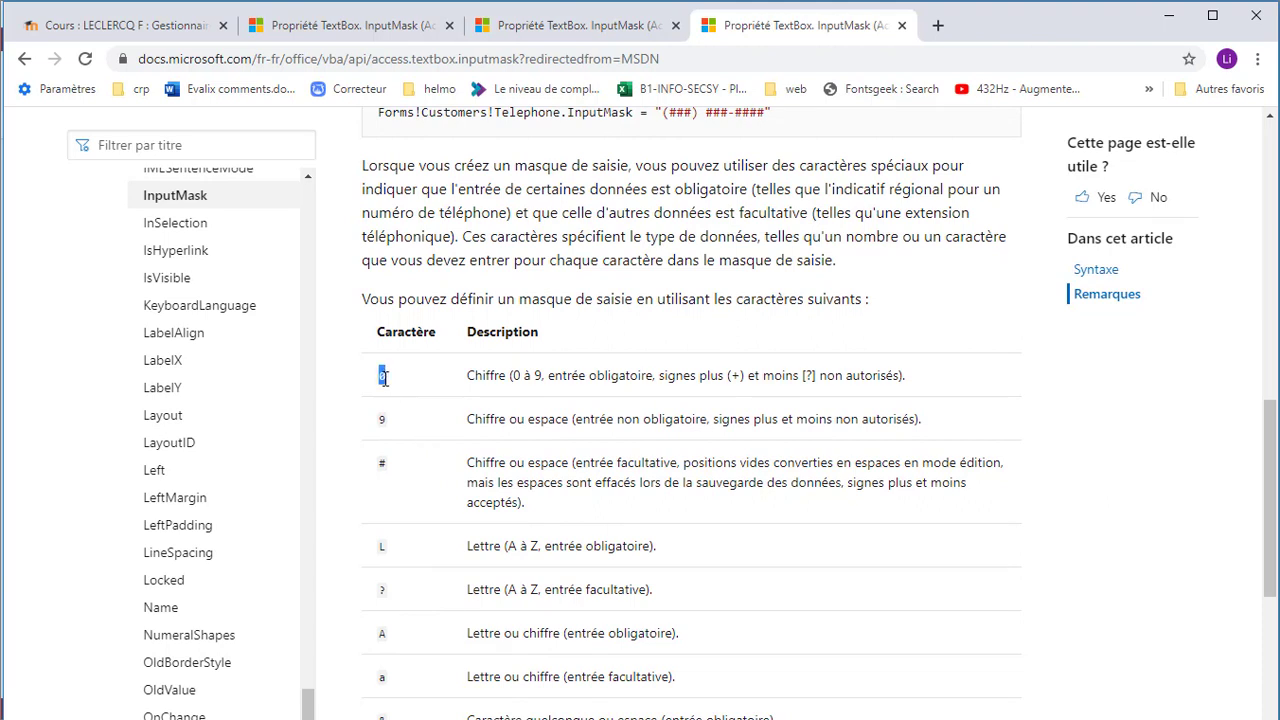
double_click(495, 378)
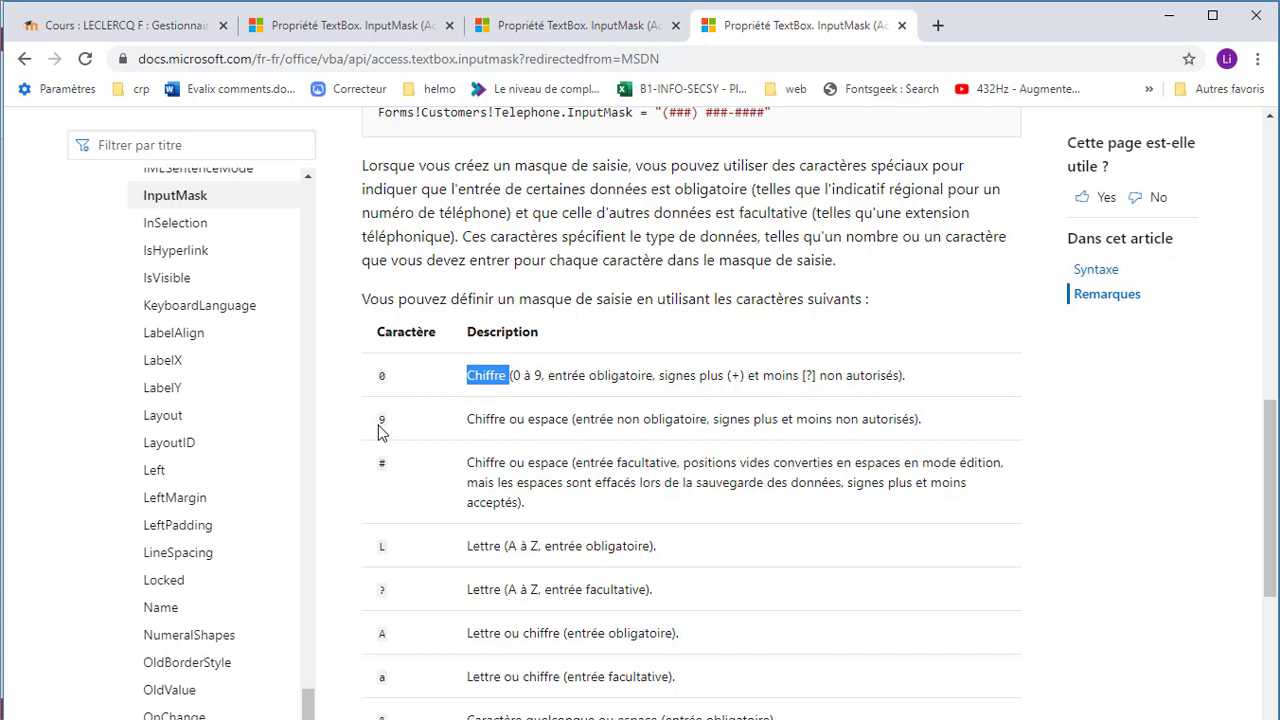
scroll(381, 432, "down", 1)
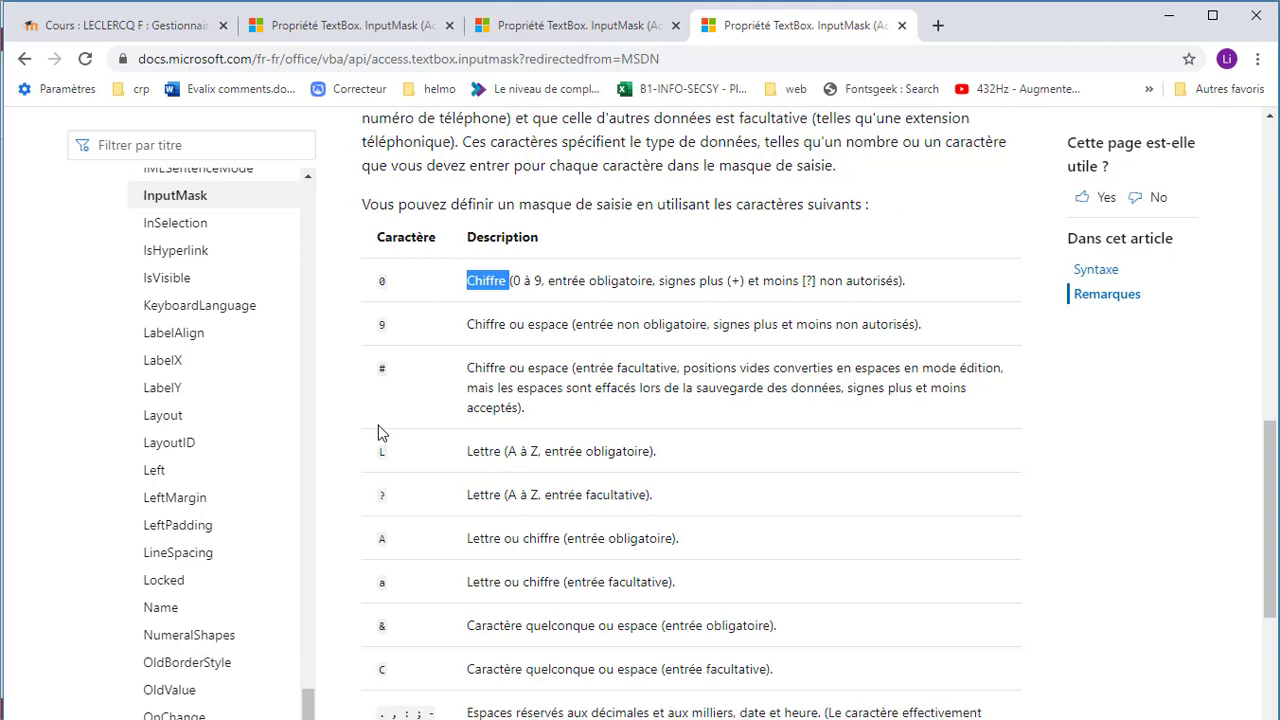
left_click(382, 326)
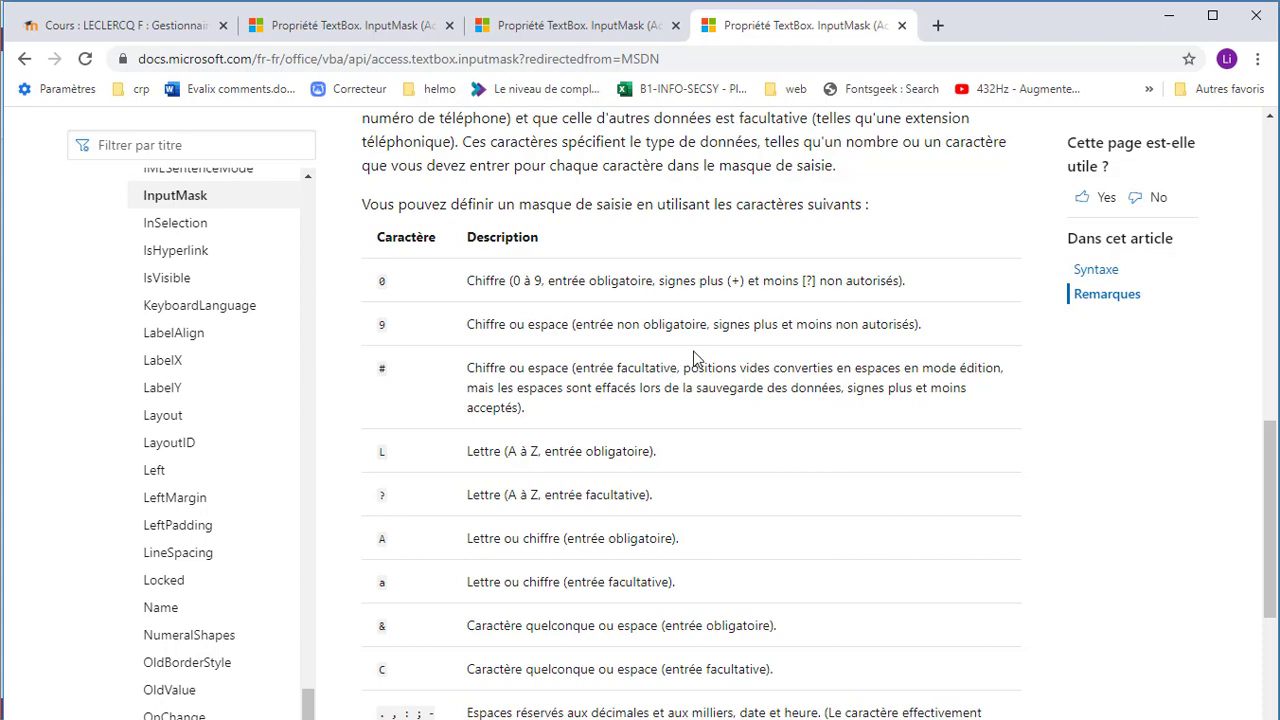
scroll(715, 505, "down", 2)
scroll(715, 505, "down", 2)
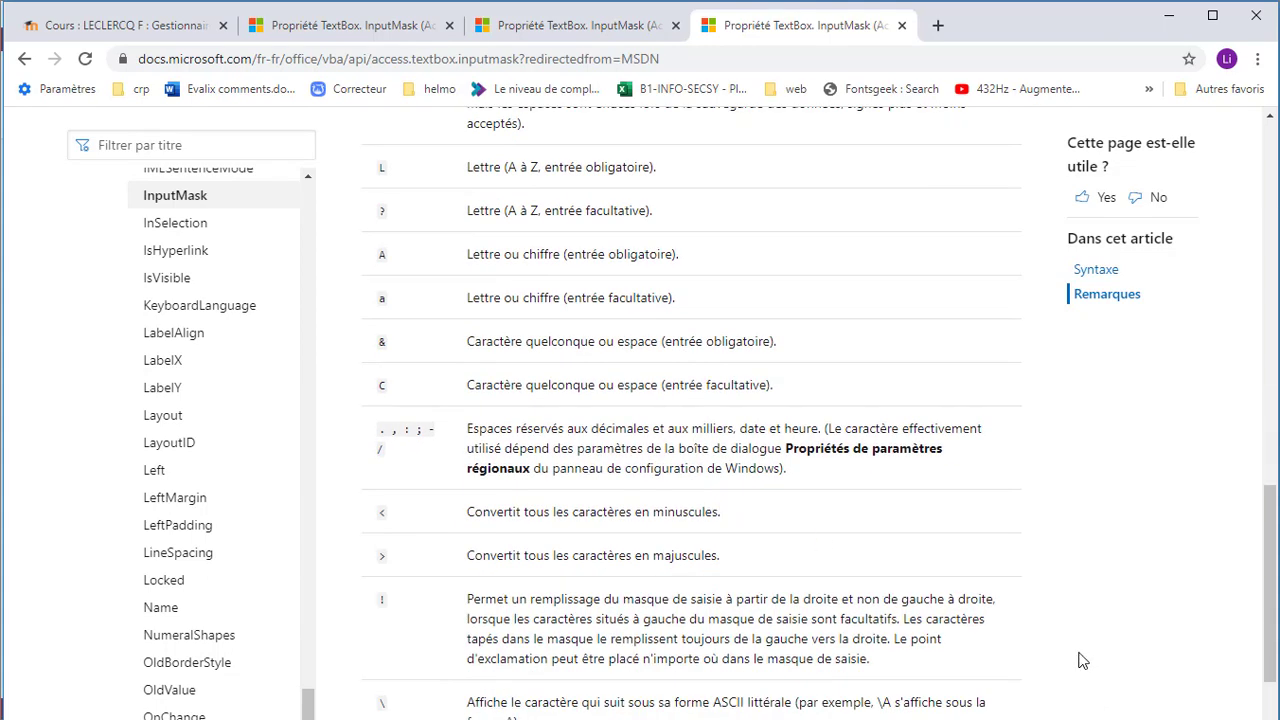
key("alt+Tab")
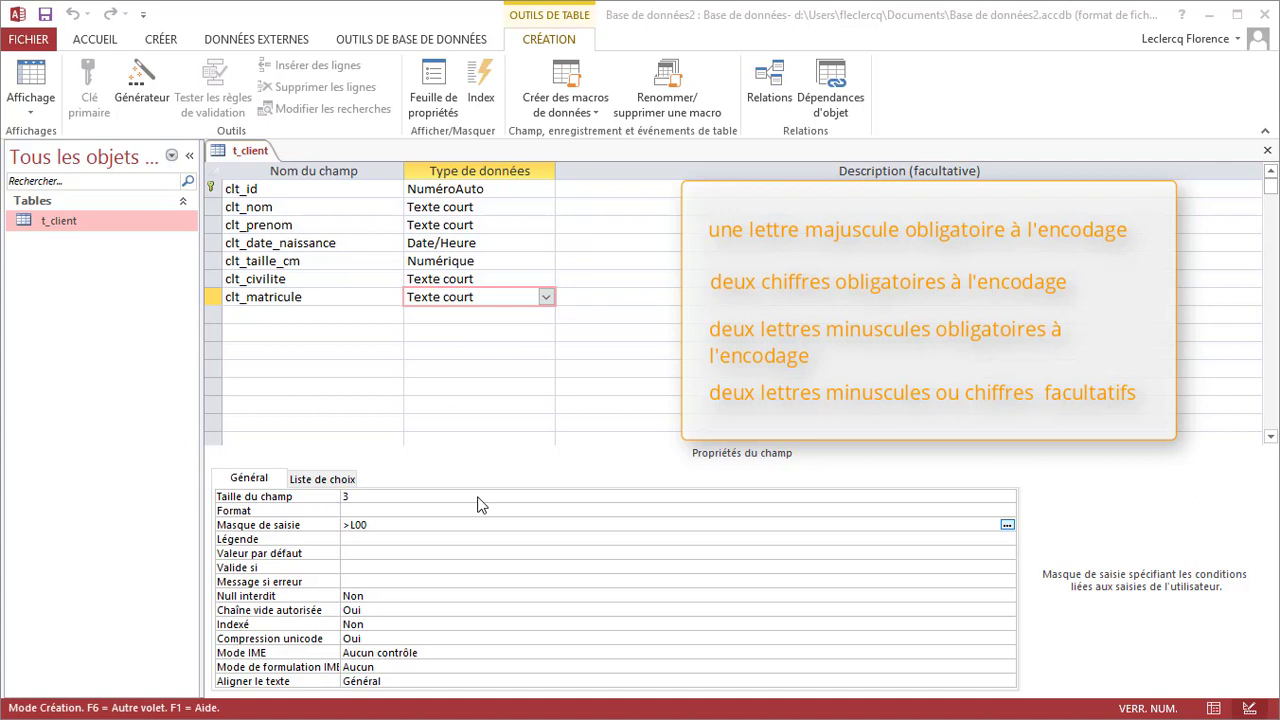
Clear clt_matricule's >L00 input mask and review the character table in the TextBox.InputMask help page
left_click(412, 521)
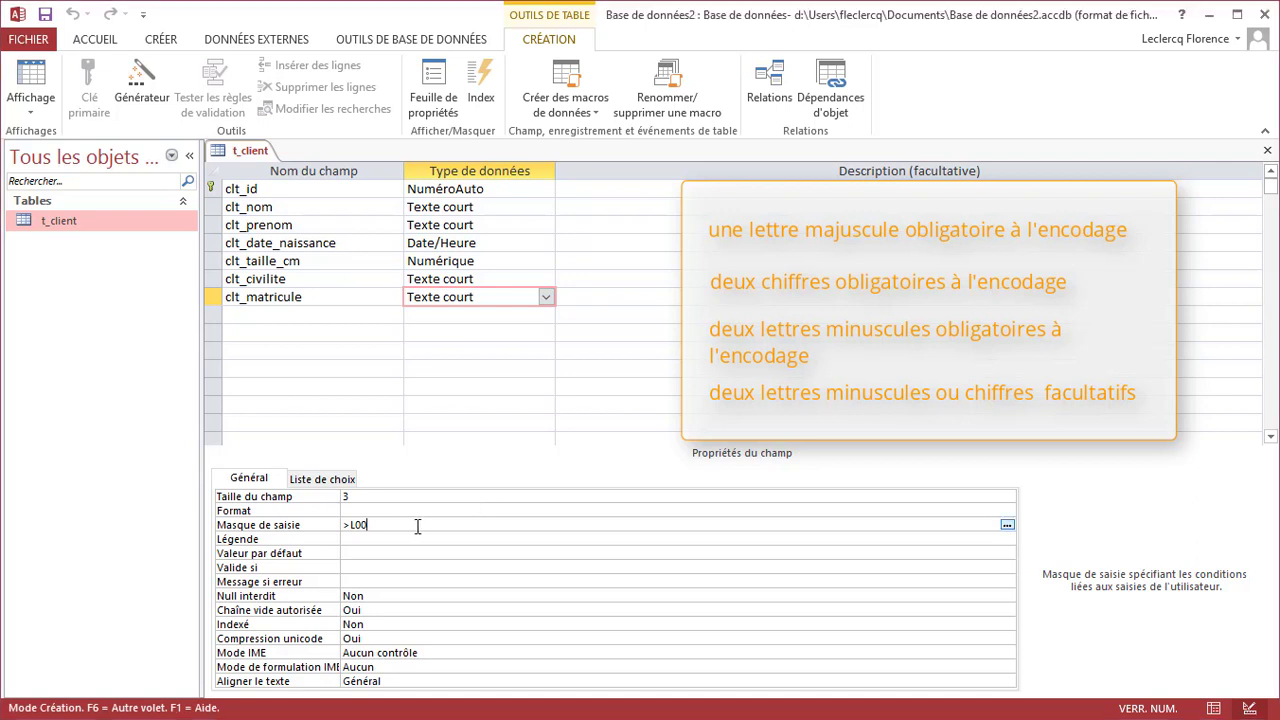
key("BackSpace")
key("BackSpace")
key("BackSpace")
key("BackSpace")
key("F1")
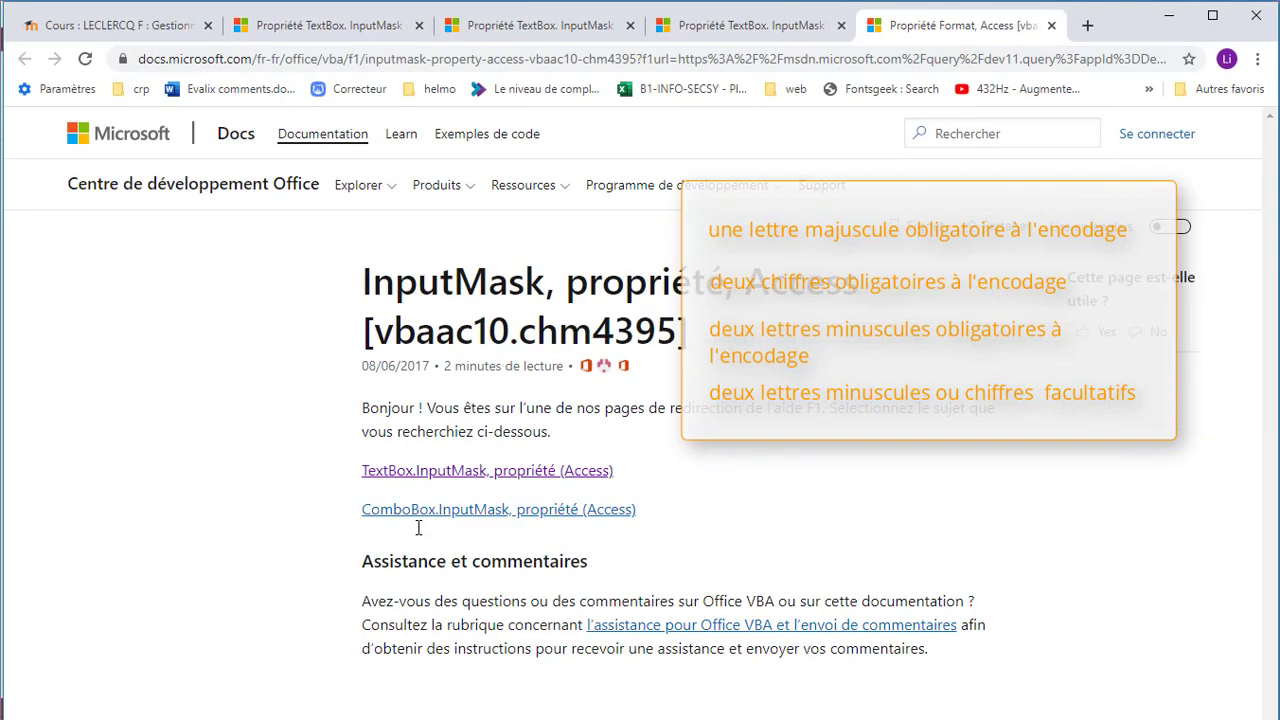
left_click(476, 478)
scroll(477, 486, "down", 8)
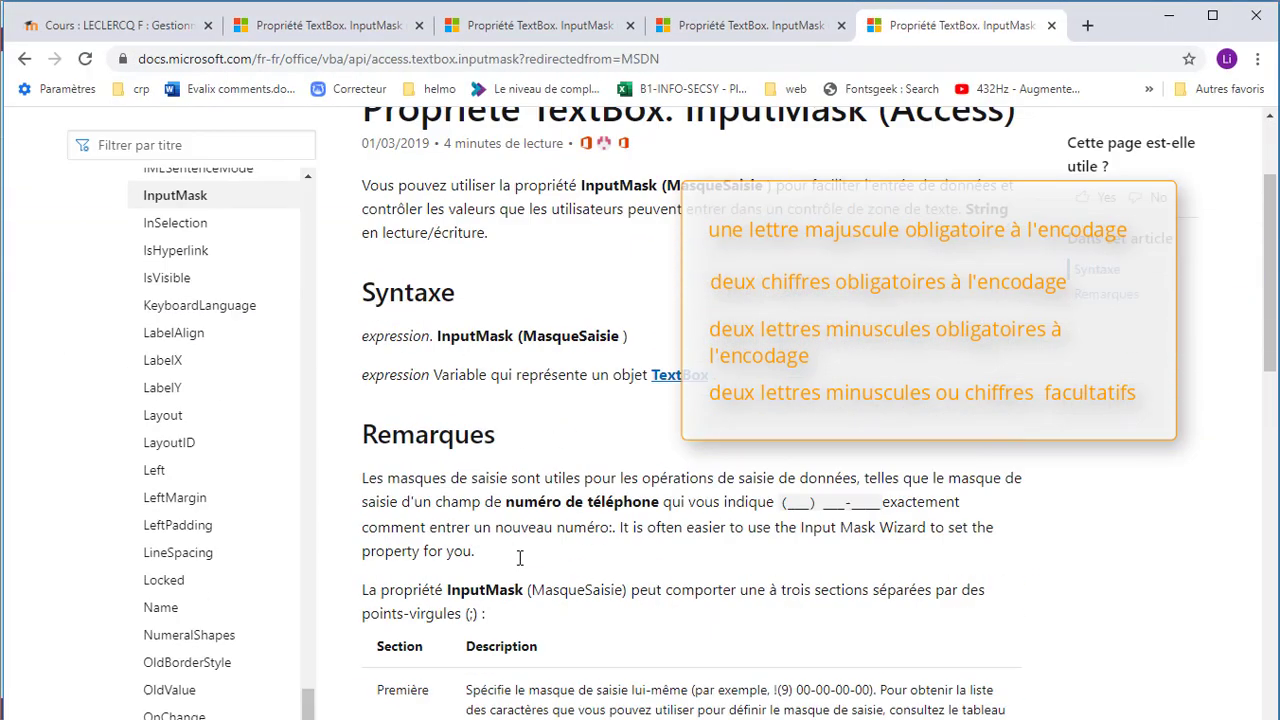
scroll(519, 565, "down", 6)
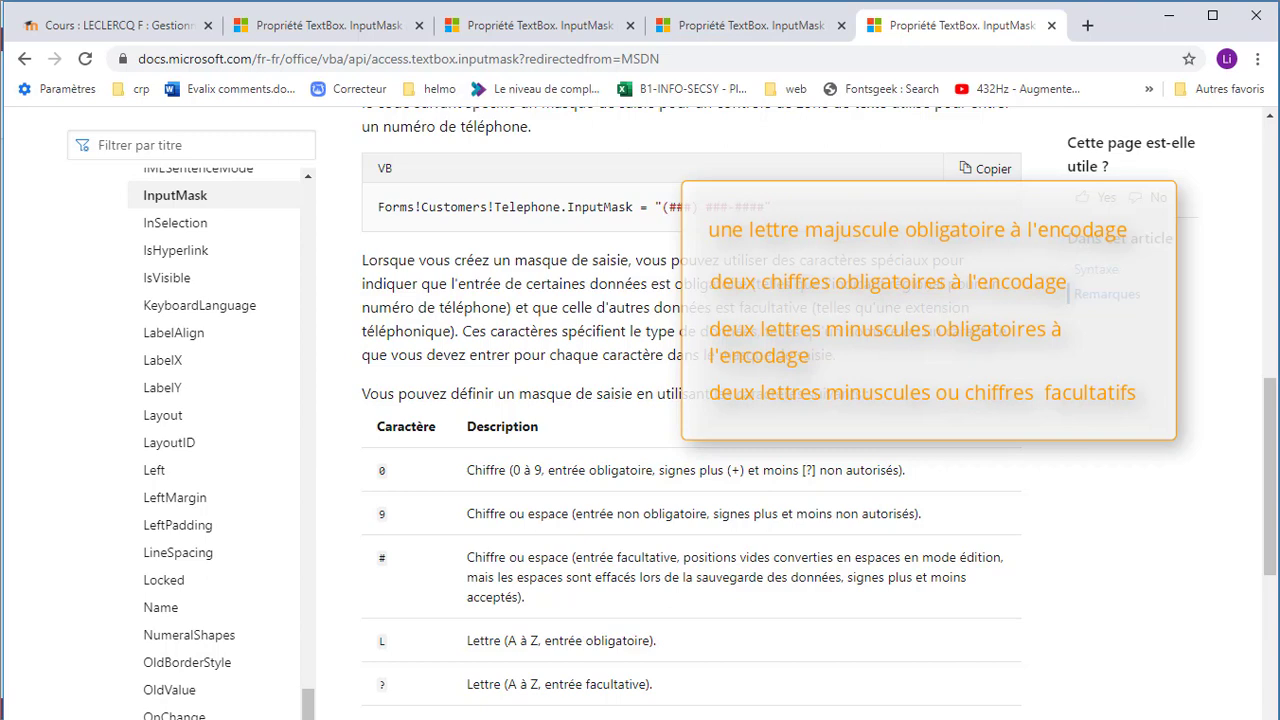
key("alt+Tab")
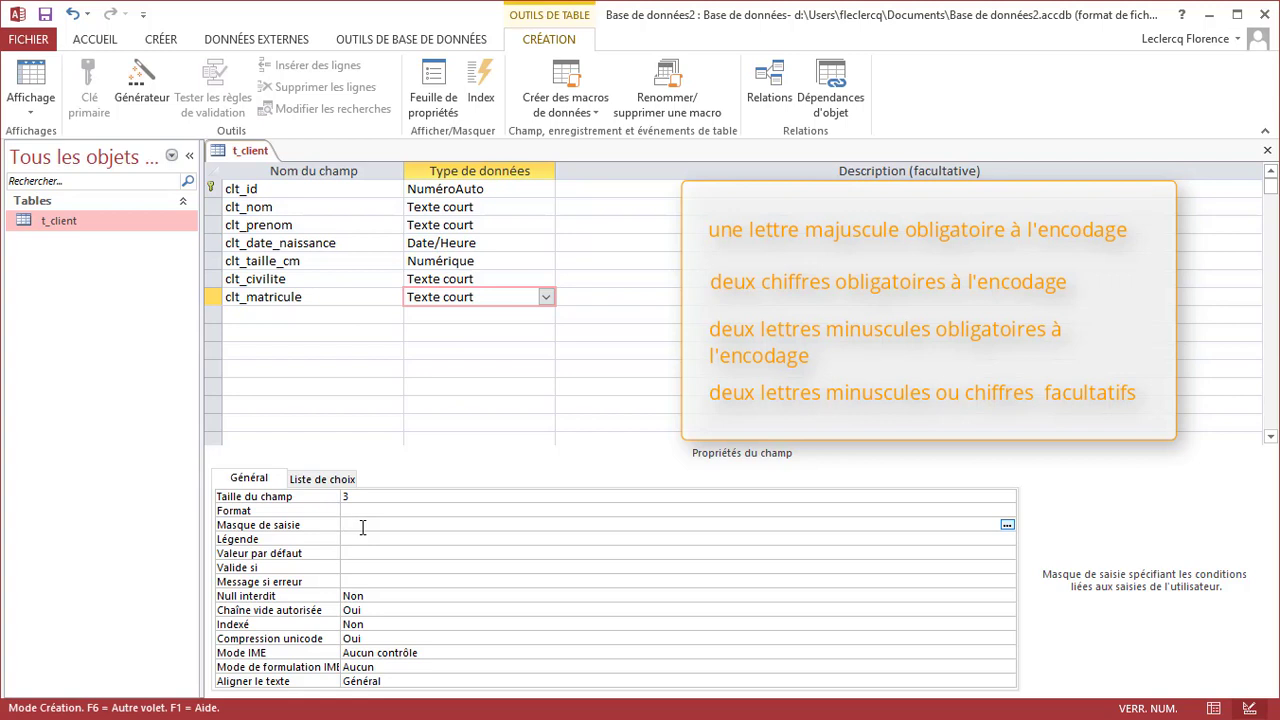
Enter the input mask >L00<LLaa for clt_matricule
type("L")
key("Home")
type(">L00")
type("<LL")
type("aa")
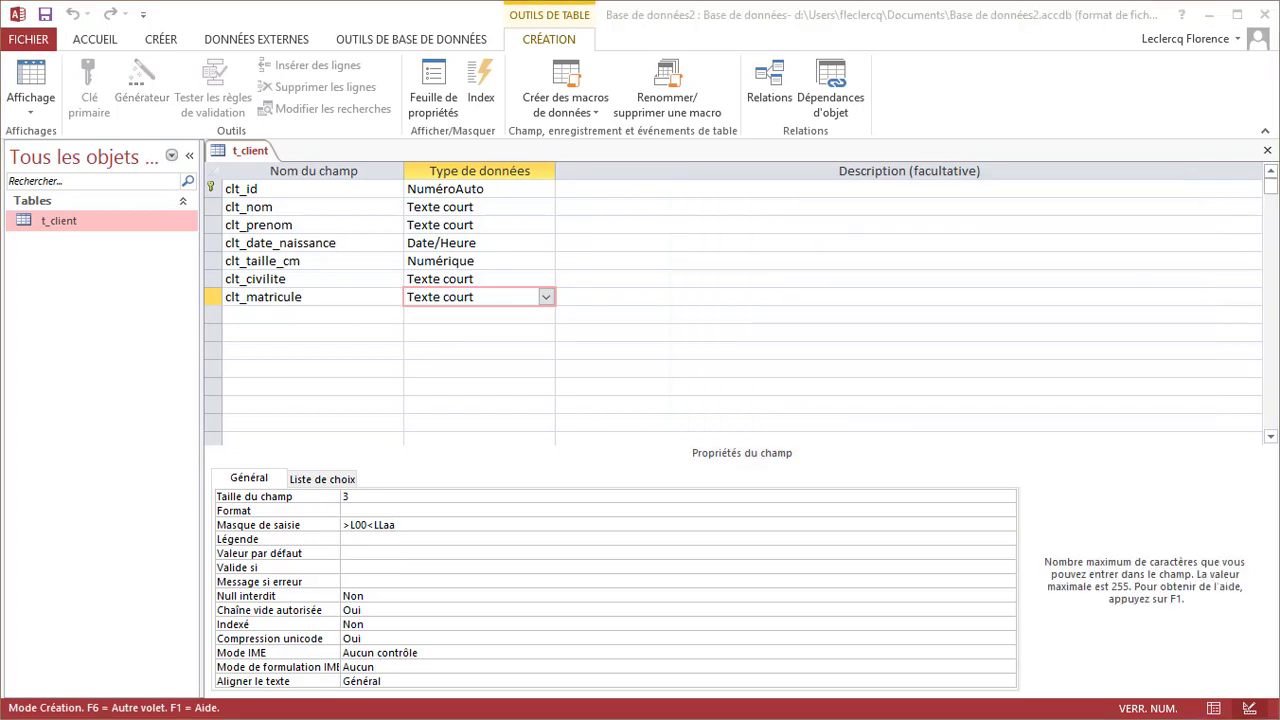
Check the new mask and raise clt_matricule's field size from 3 to 7
left_click(358, 497)
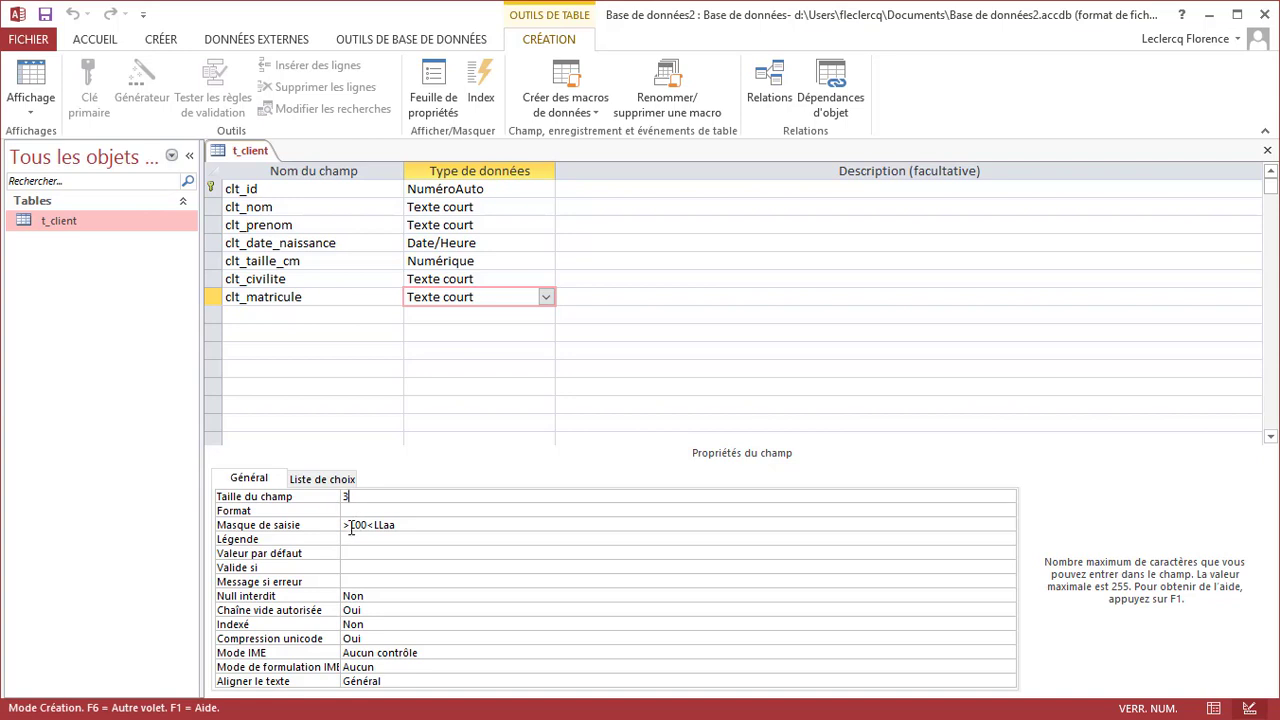
left_click(351, 529)
left_click_drag(350, 528, 373, 528)
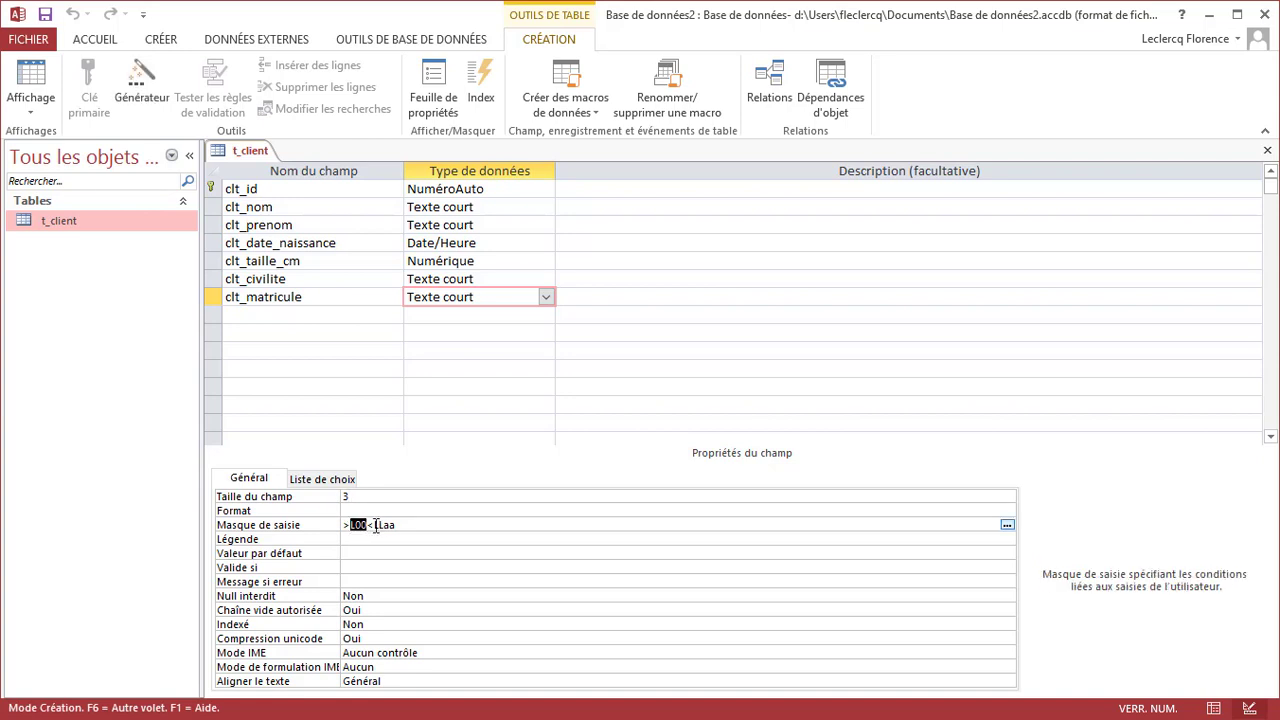
left_click(373, 528)
left_click(345, 496)
type("7")
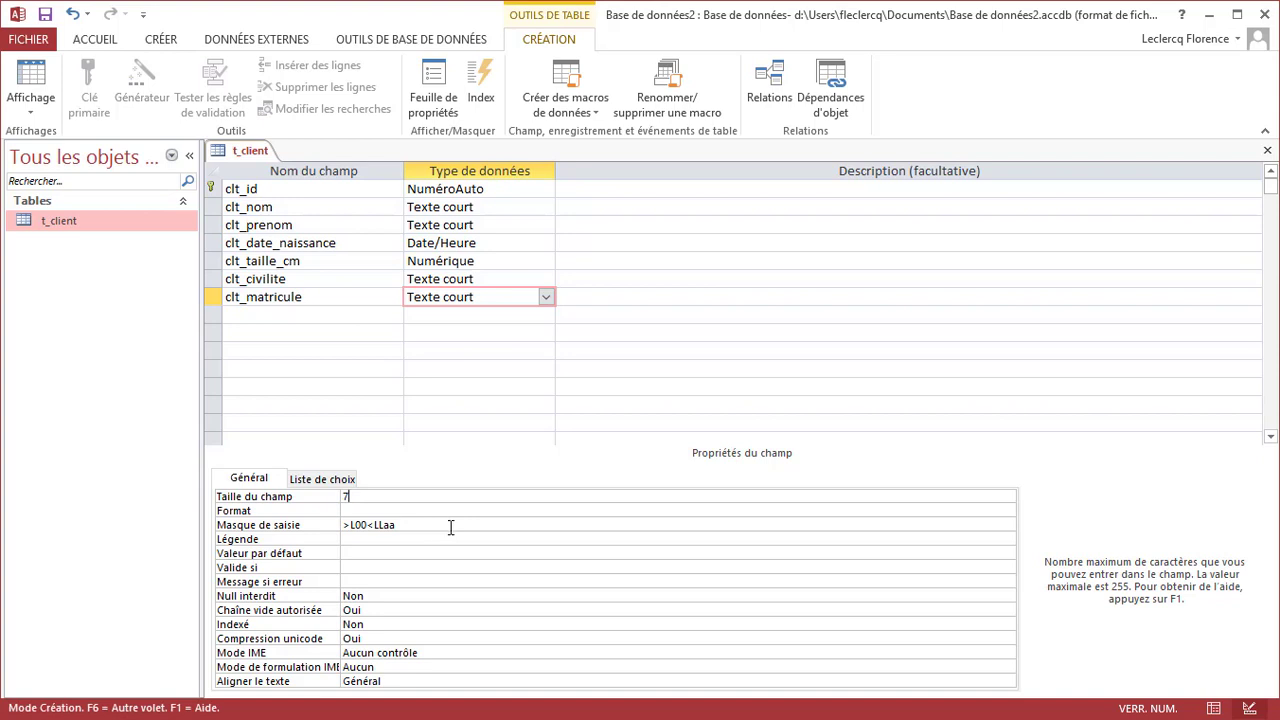
In datasheet view, test the mask with matricules Q12qq, Q15qq1, Q15aaaa and Q15aa11, saving record 18
left_click(757, 191)
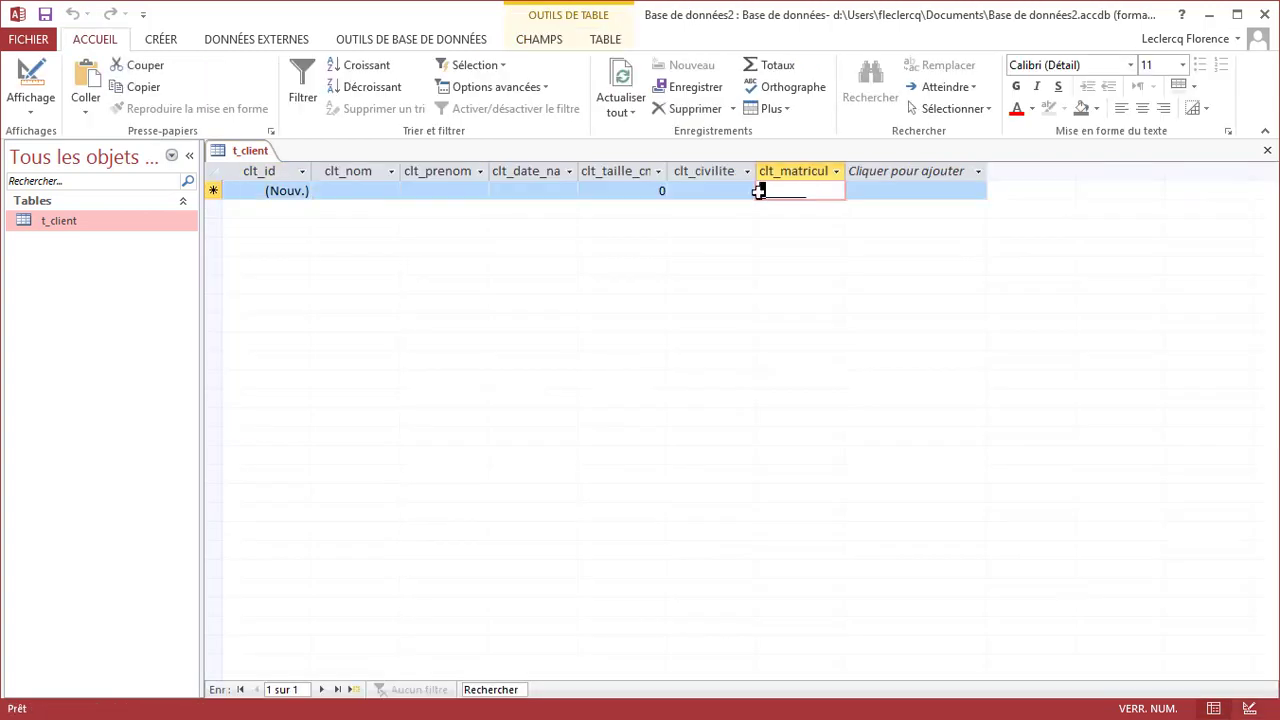
type("Q12qq")
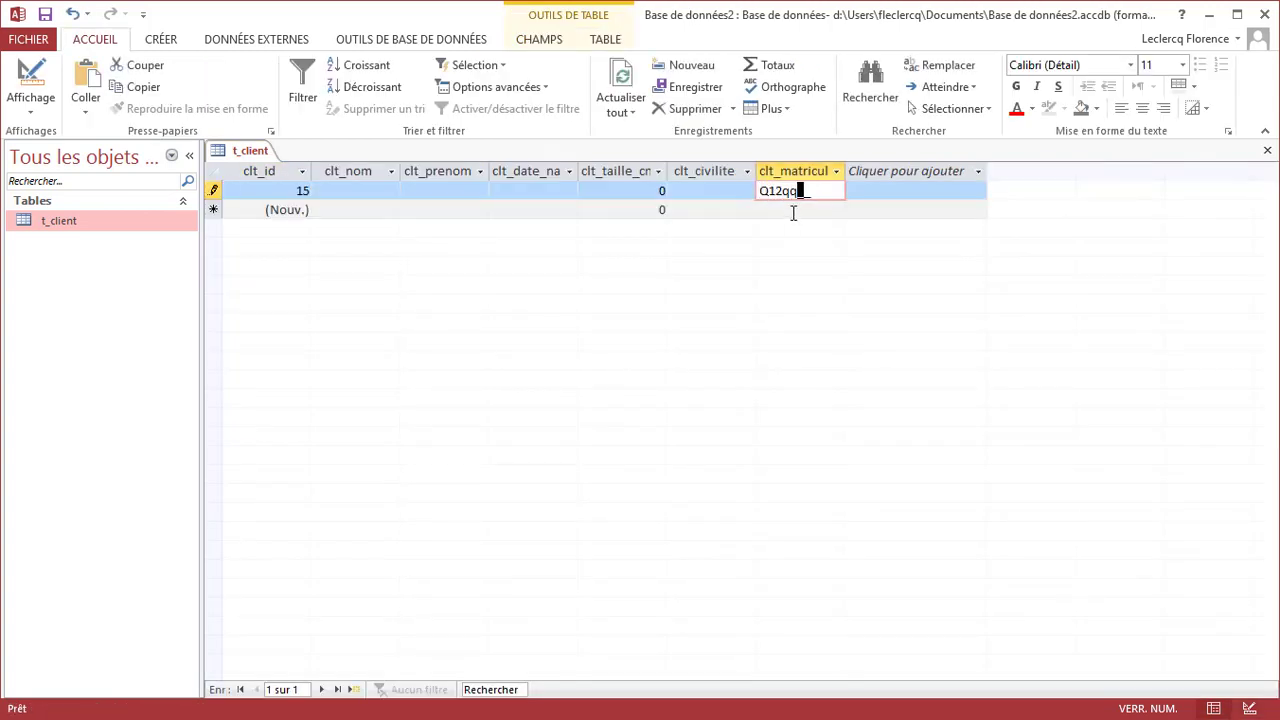
left_click(793, 210)
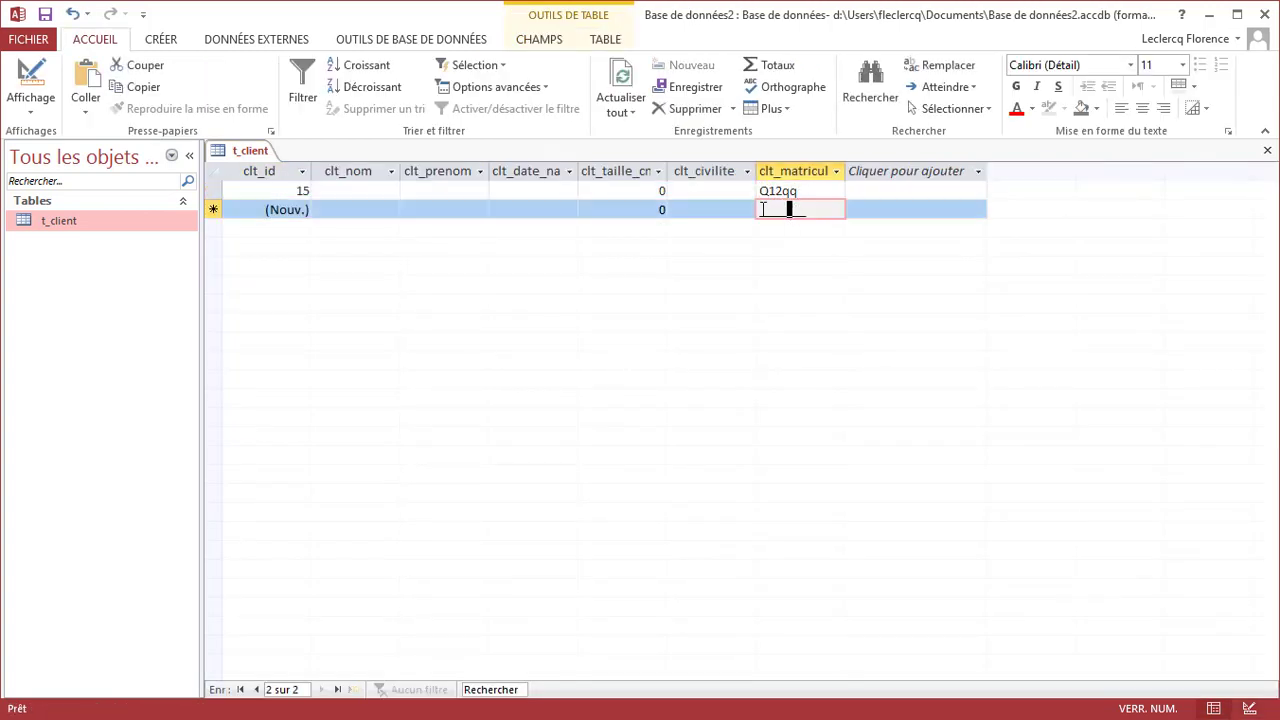
type("Q")
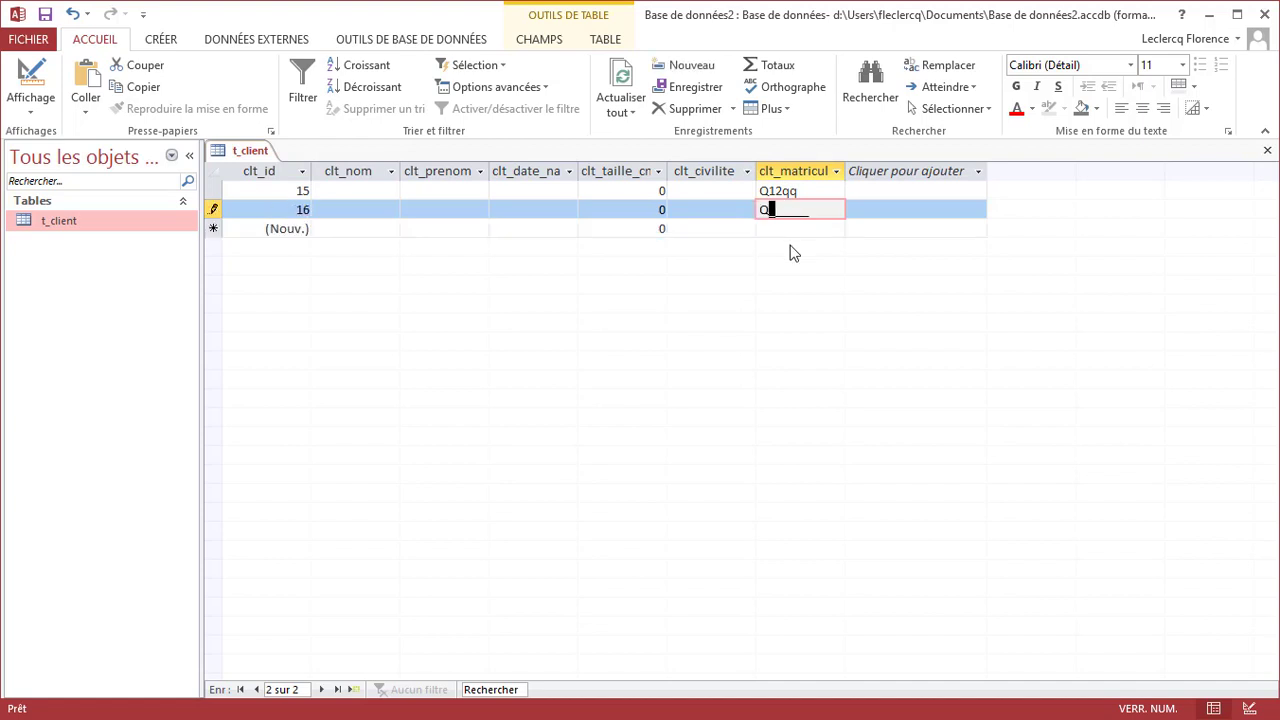
type("15qq1")
left_click(787, 228)
type("Q")
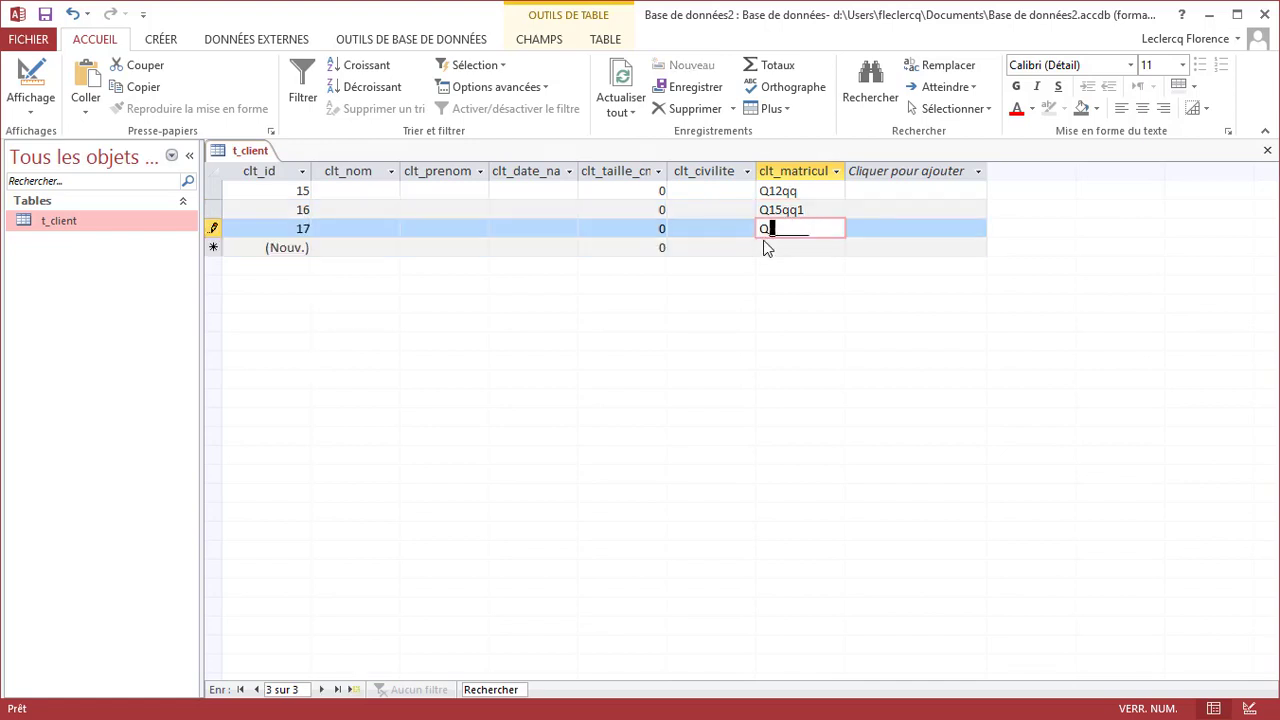
type("15aaaa")
left_click(773, 249)
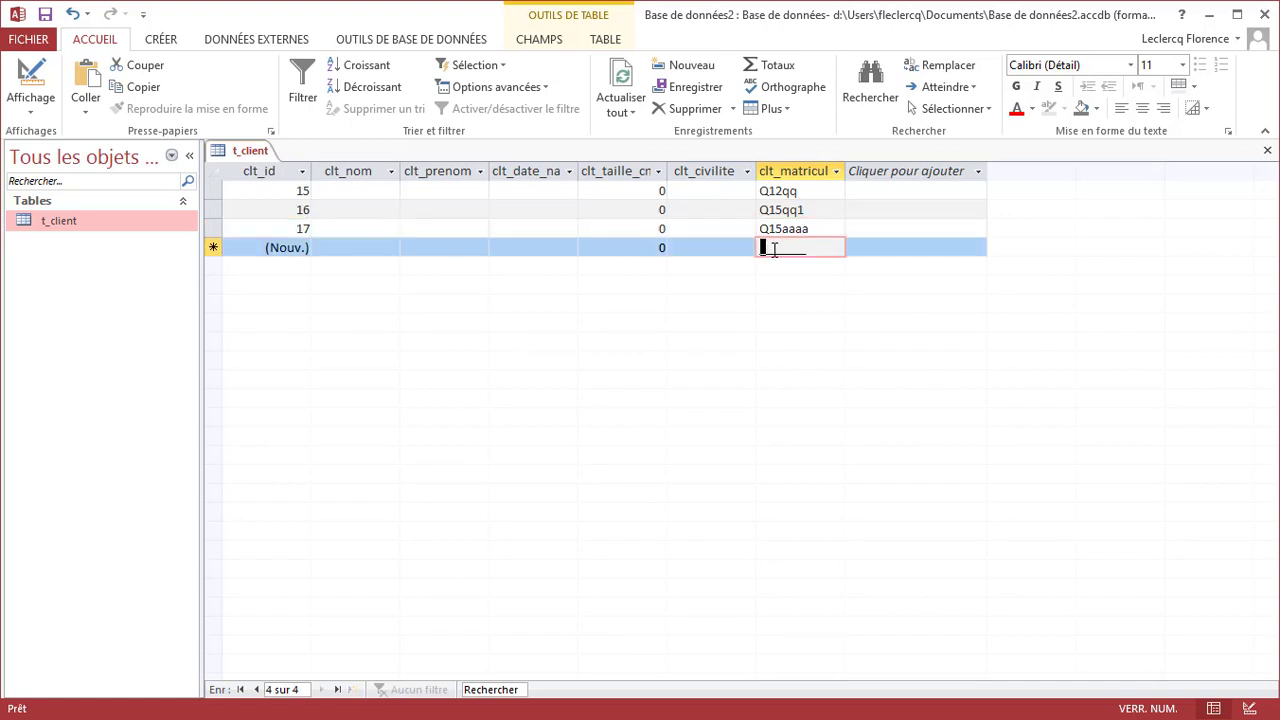
type("Q")
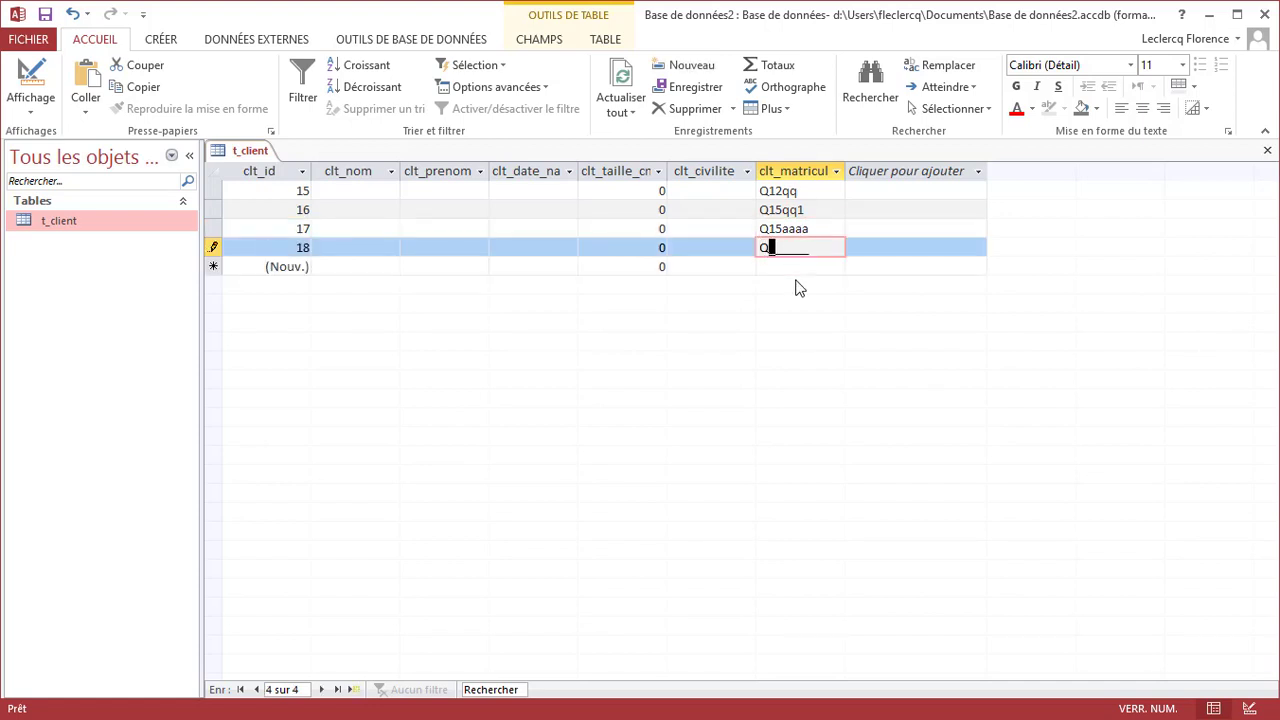
type("15aa11")
key("Return")
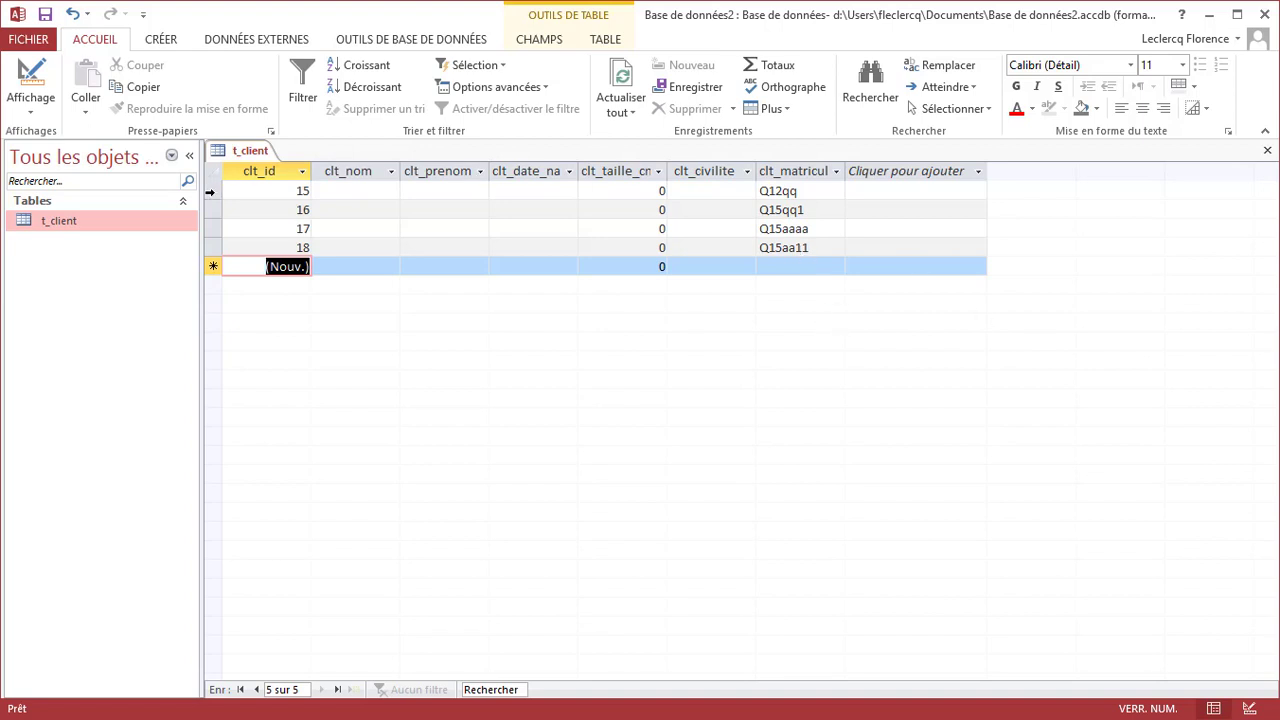
left_click_drag(210, 191, 210, 266)
Delete all the selected test client records, confirming with Oui
right_click(211, 261)
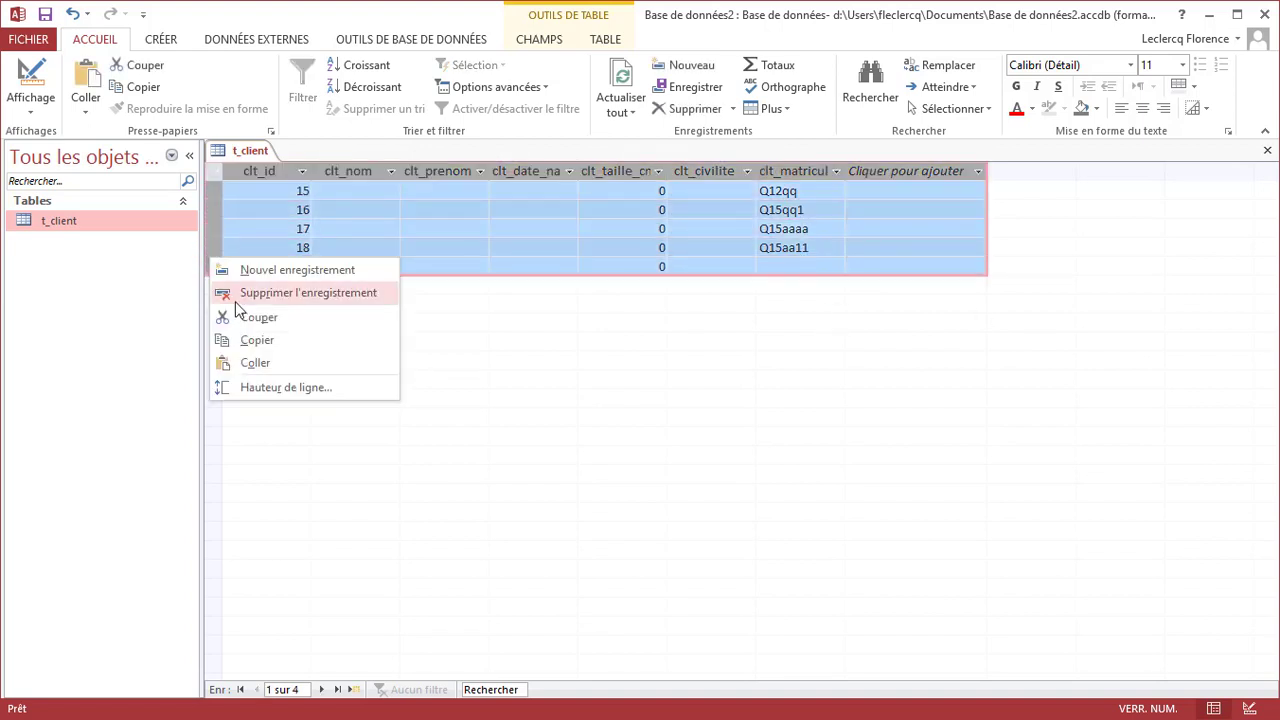
left_click(235, 301)
left_click(779, 497)
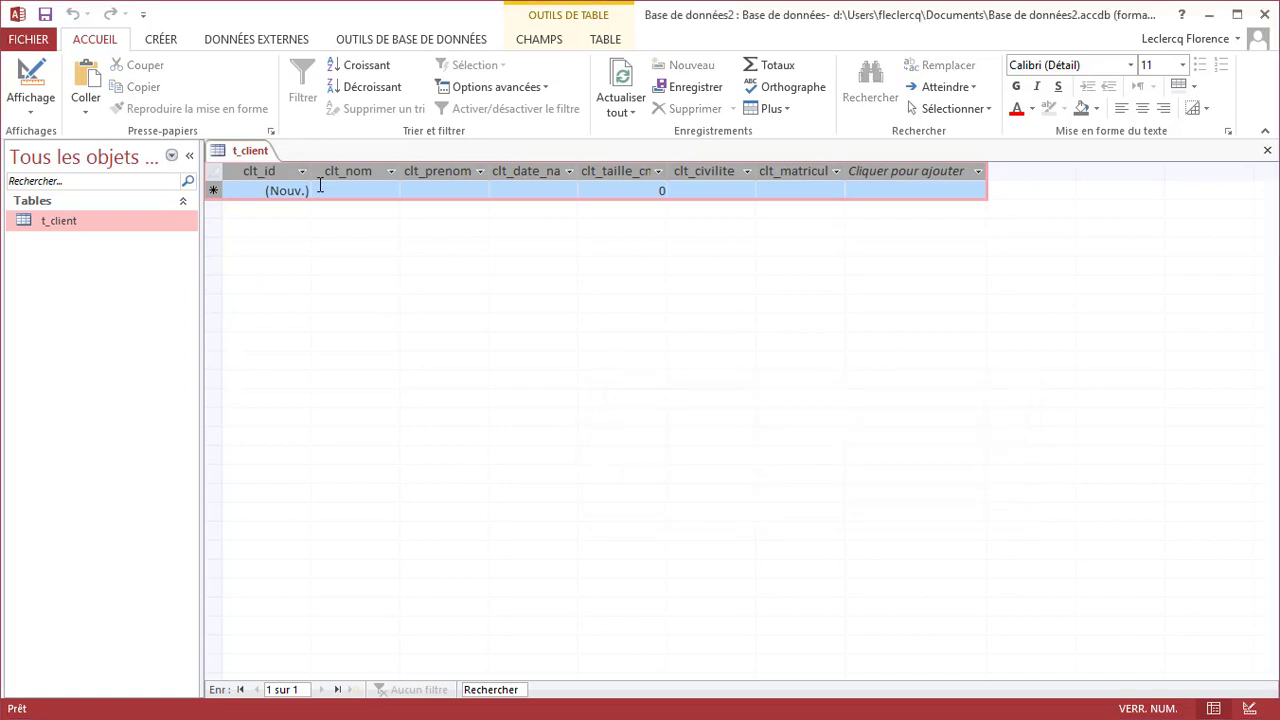
Switch t_client to design view and then back to datasheet view
right_click(262, 157)
left_click(329, 236)
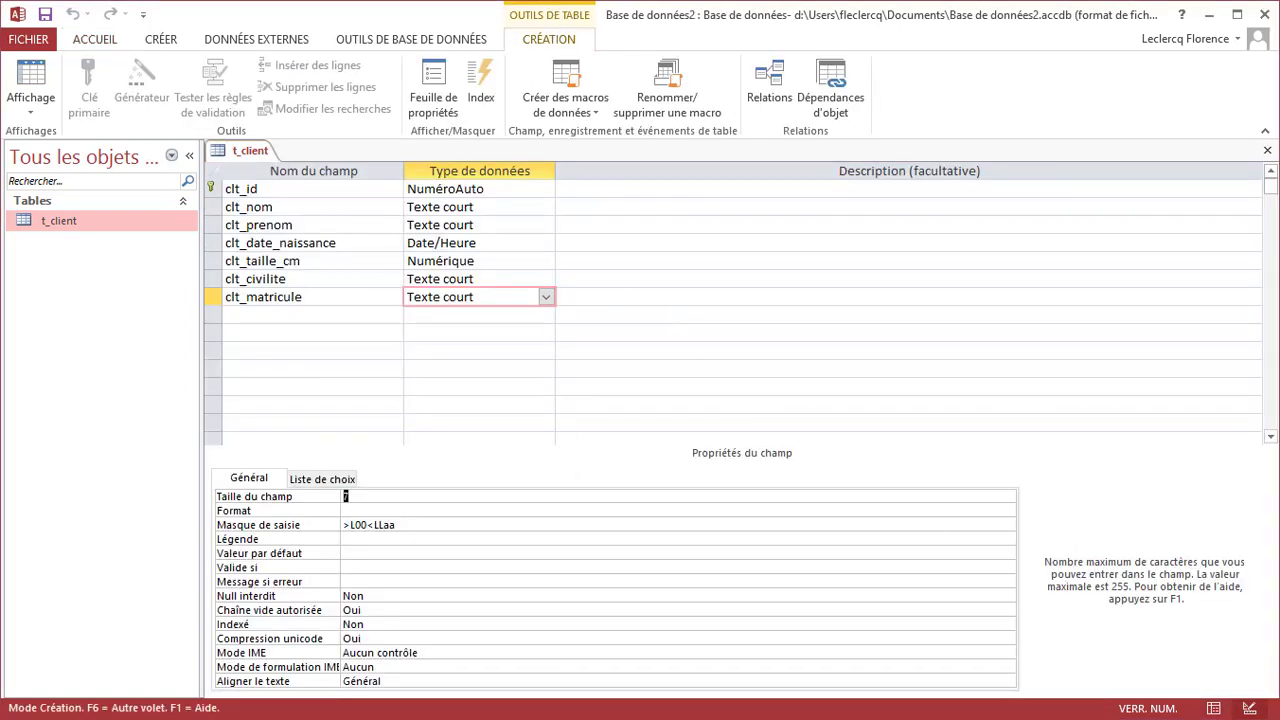
left_click(1213, 708)
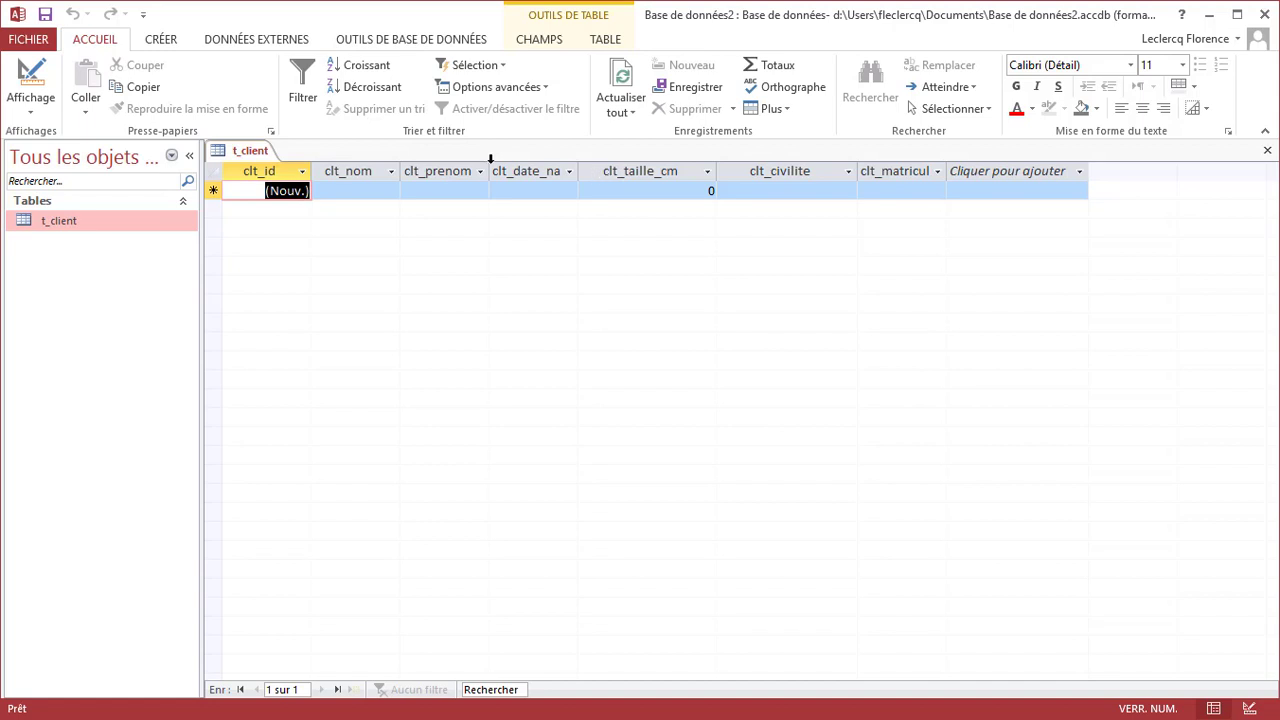
In design view, set clt_matricule's Légende to Matricule
right_click(252, 153)
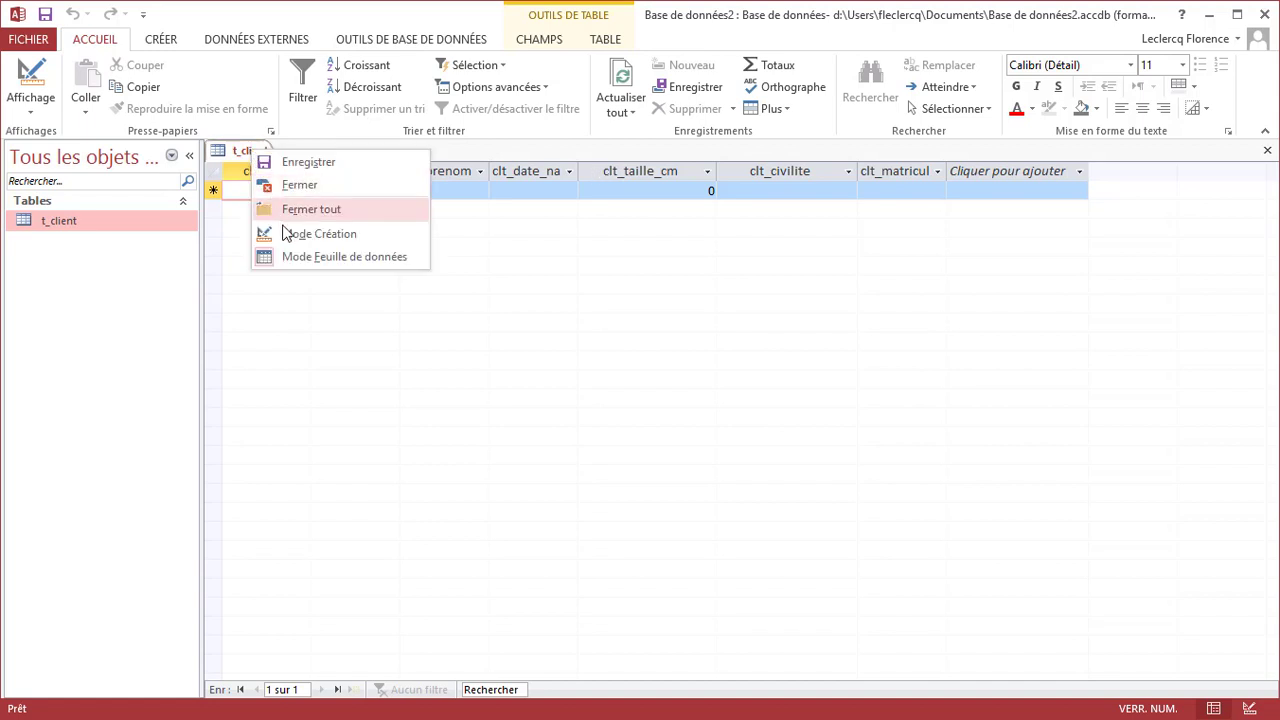
left_click(295, 231)
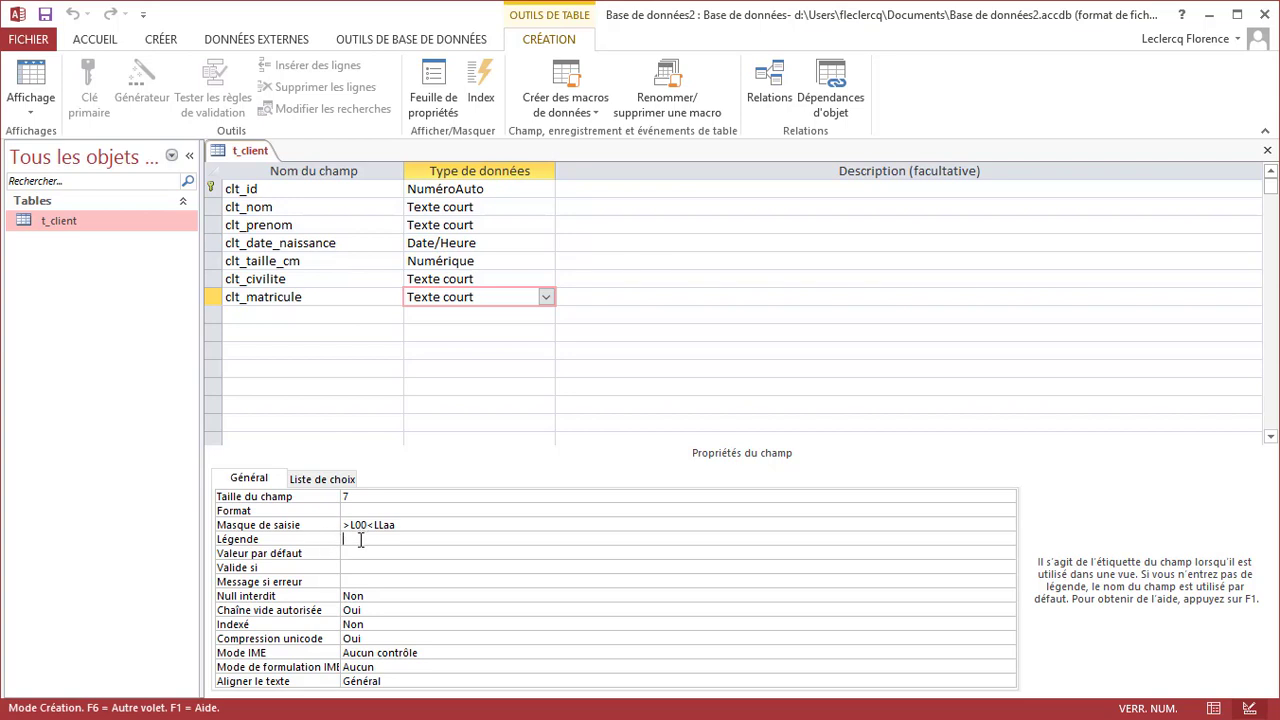
type("Matricule")
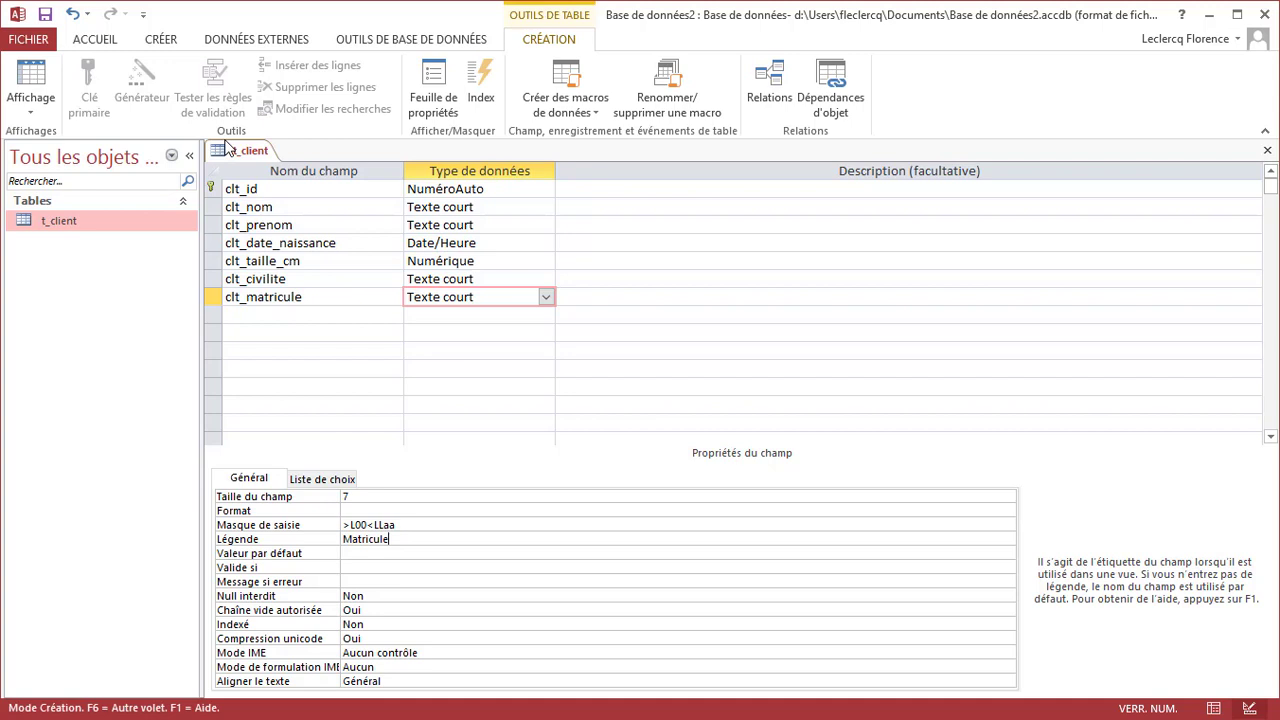
Return to datasheet view and widen the Matricule column
right_click(238, 153)
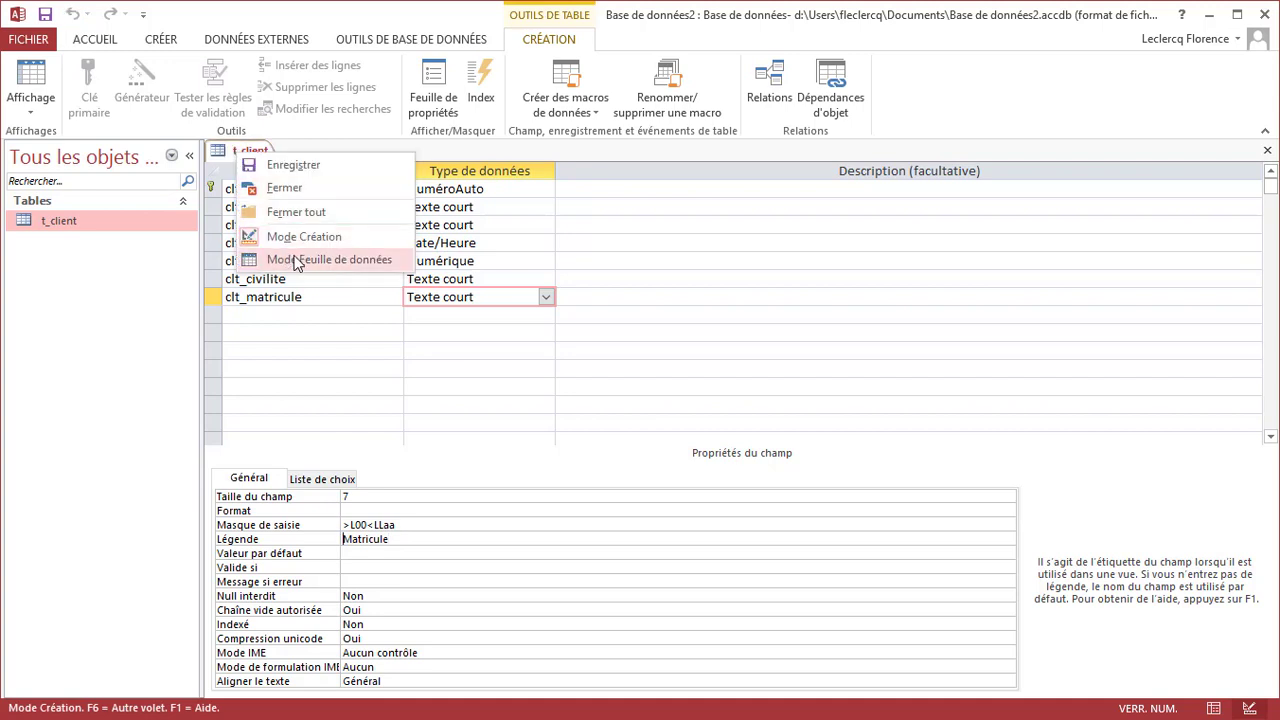
left_click(297, 261)
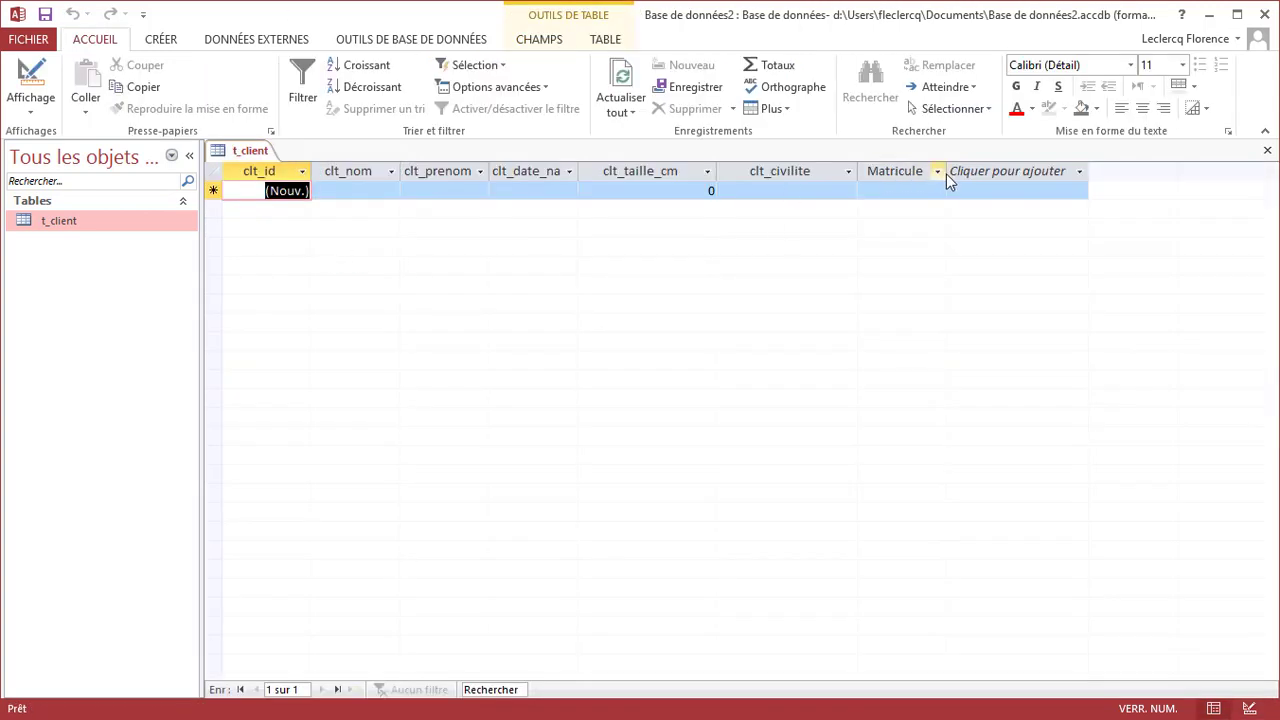
left_click_drag(946, 174, 1009, 174)
left_click(1015, 174)
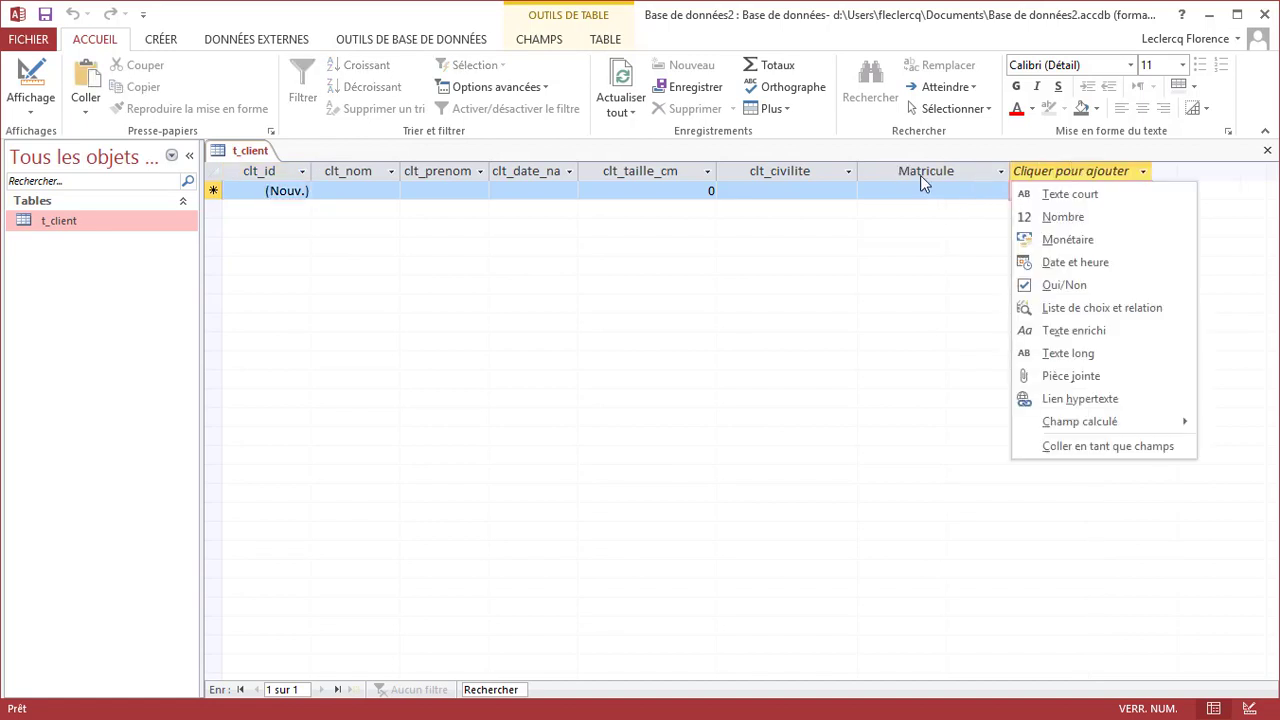
In design view, add a new Texte court field named clt_ville below clt_matricule
right_click(244, 155)
left_click(290, 237)
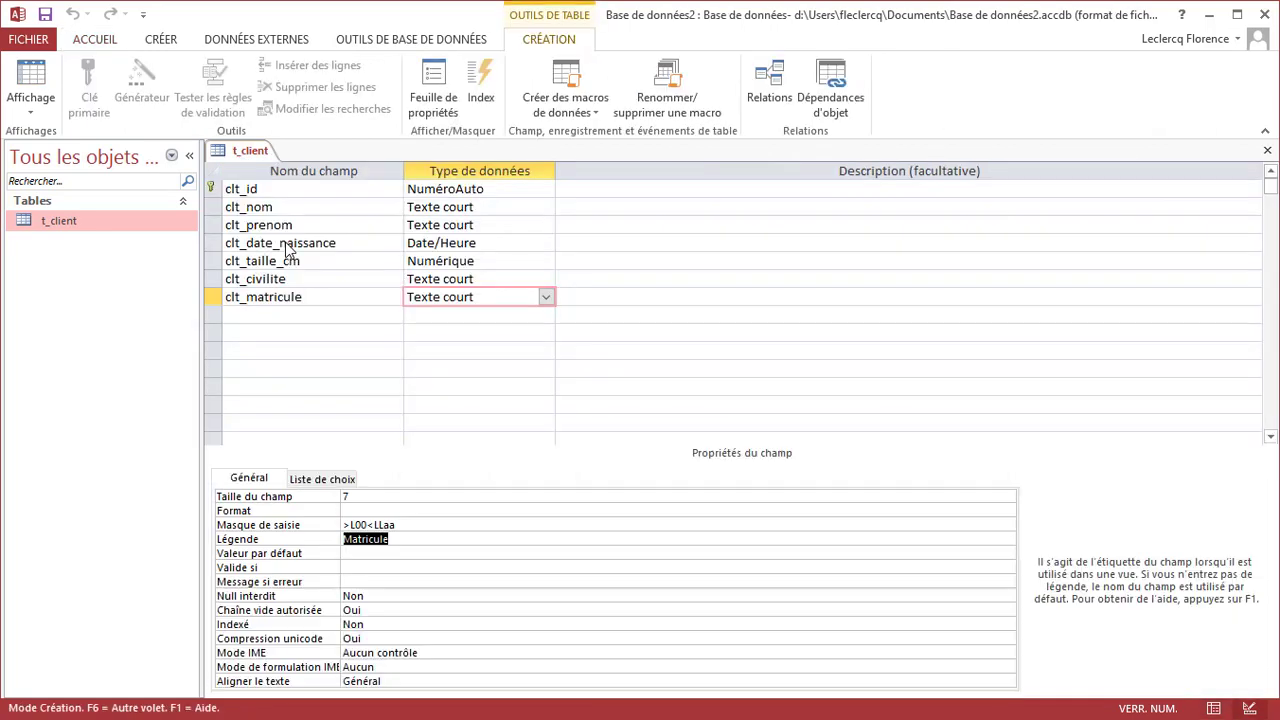
left_click(263, 318)
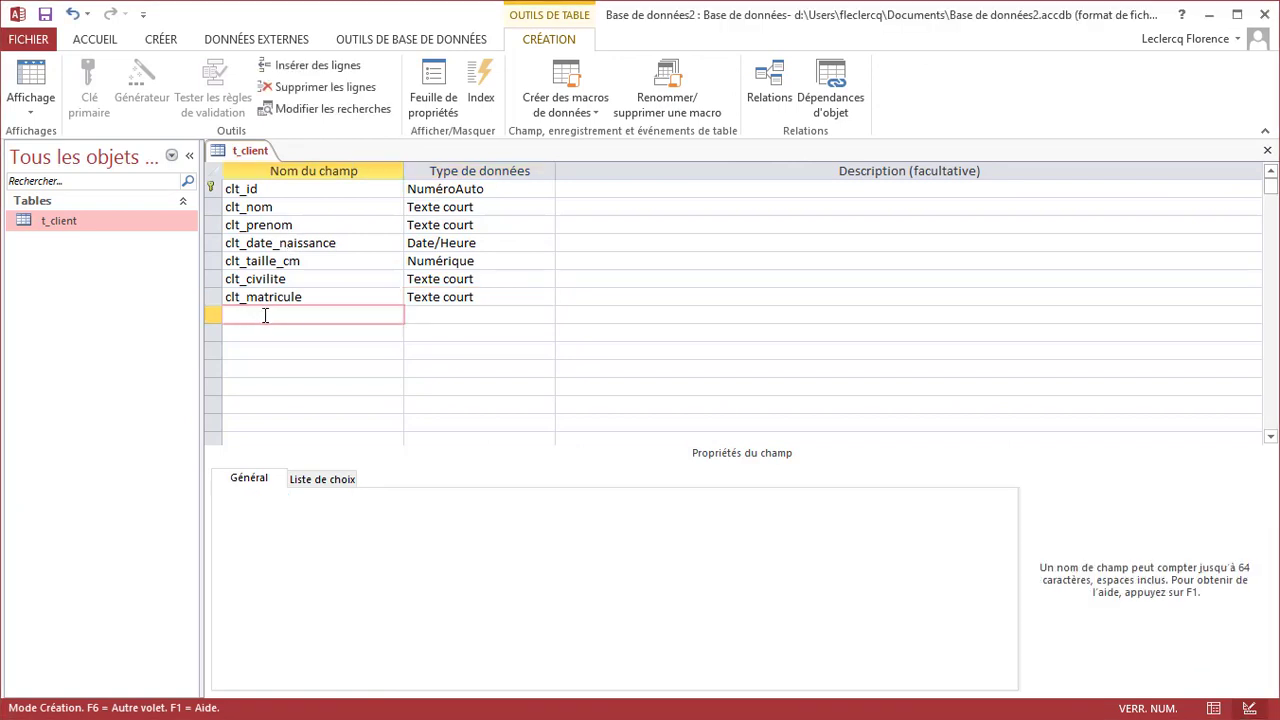
type("clt_ville")
key("Tab")
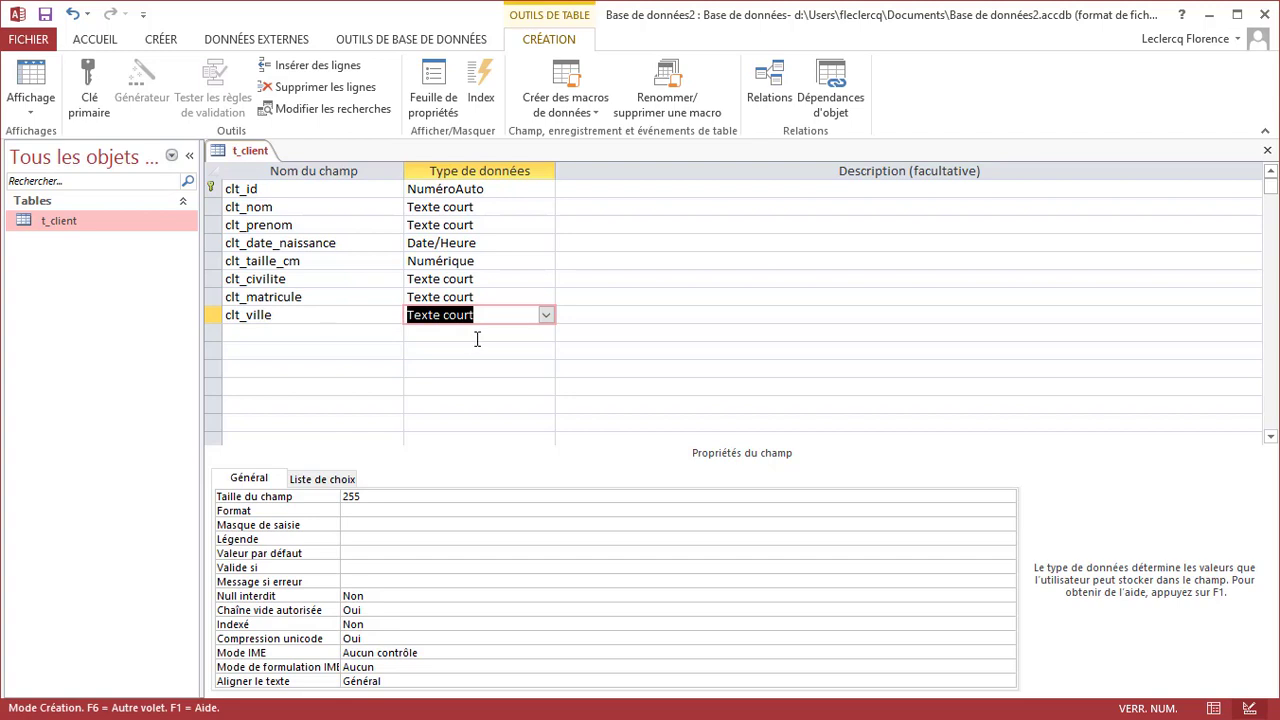
Give clt_ville field size 100 and default value Liège, then view the datasheet
left_click(386, 503)
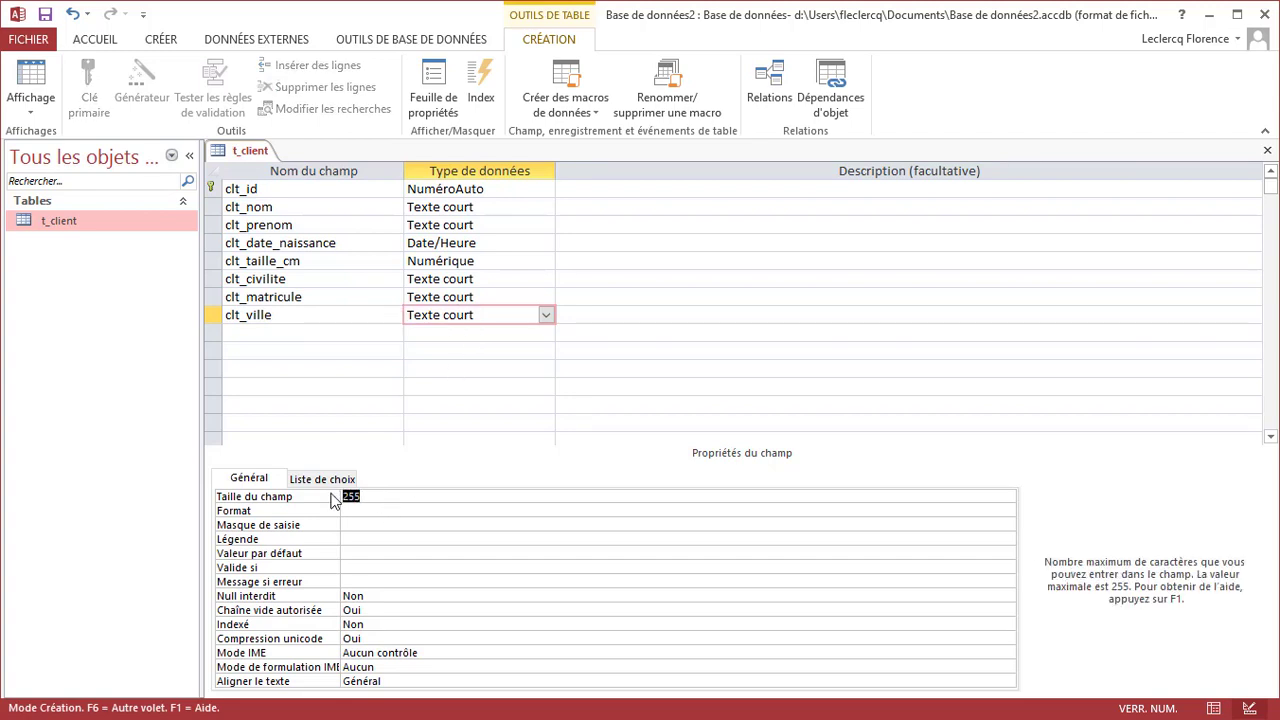
type("100")
left_click(372, 555)
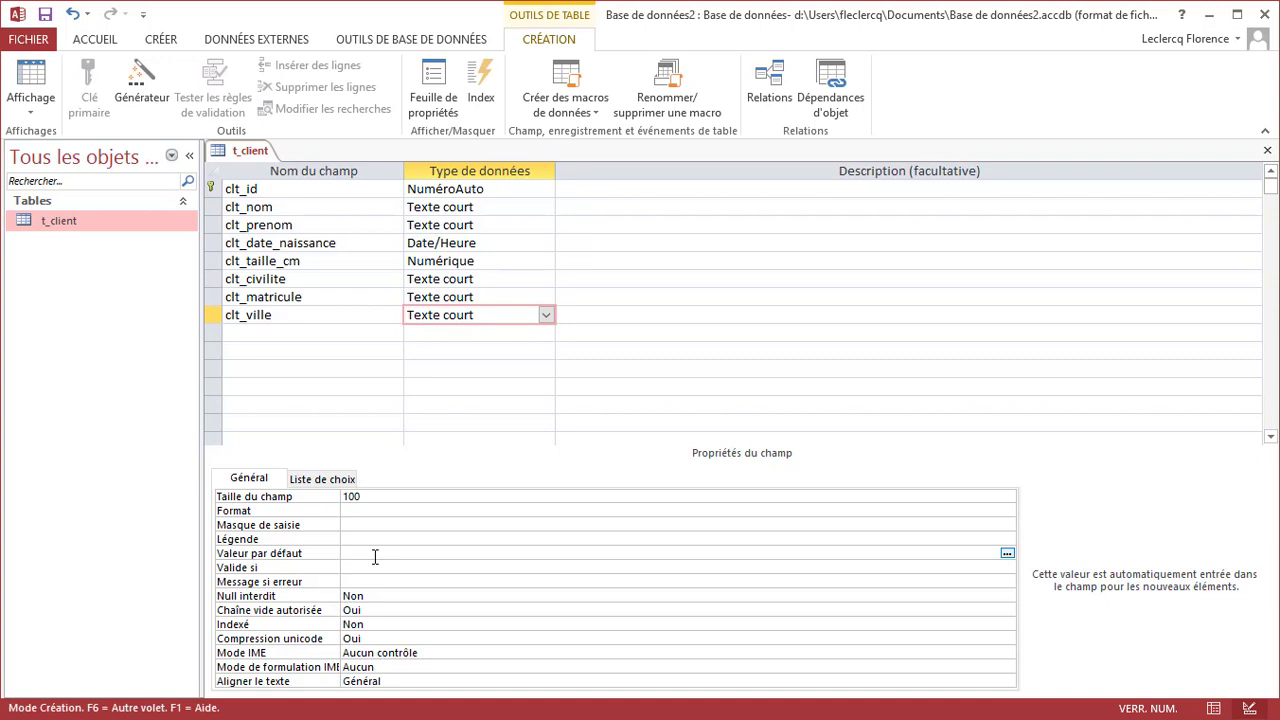
type("Liège")
left_click(375, 568)
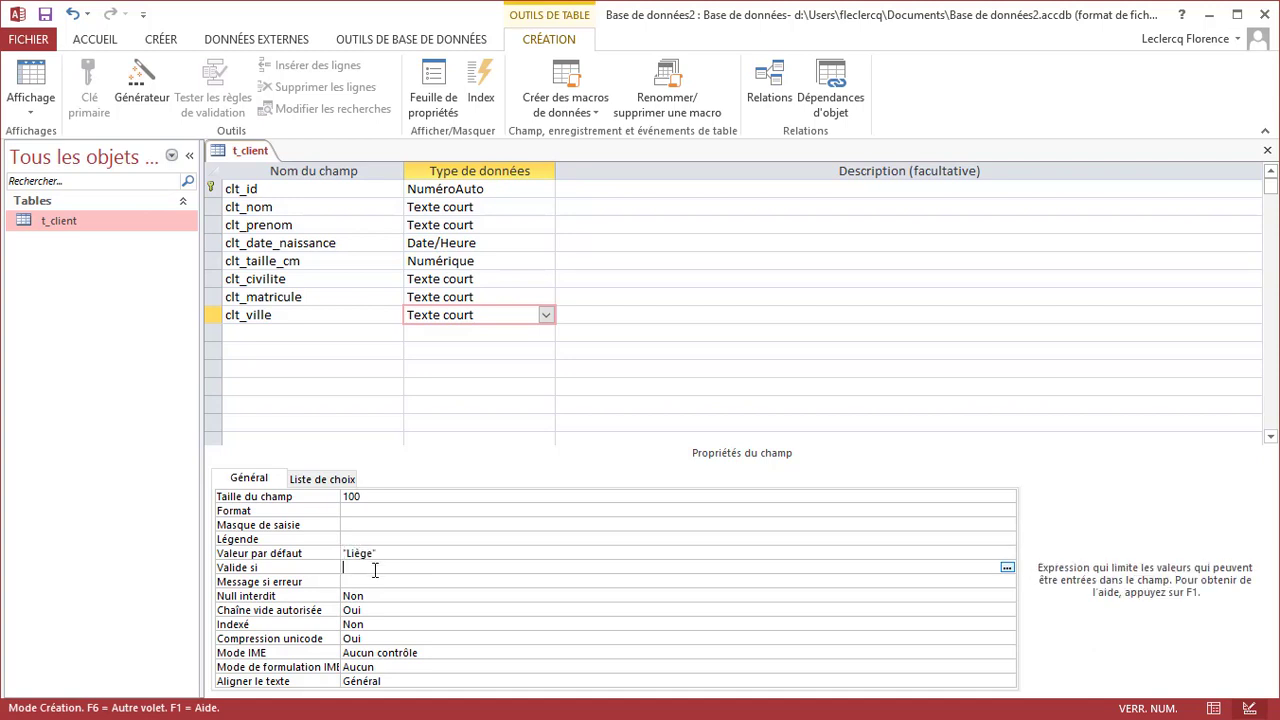
right_click(243, 157)
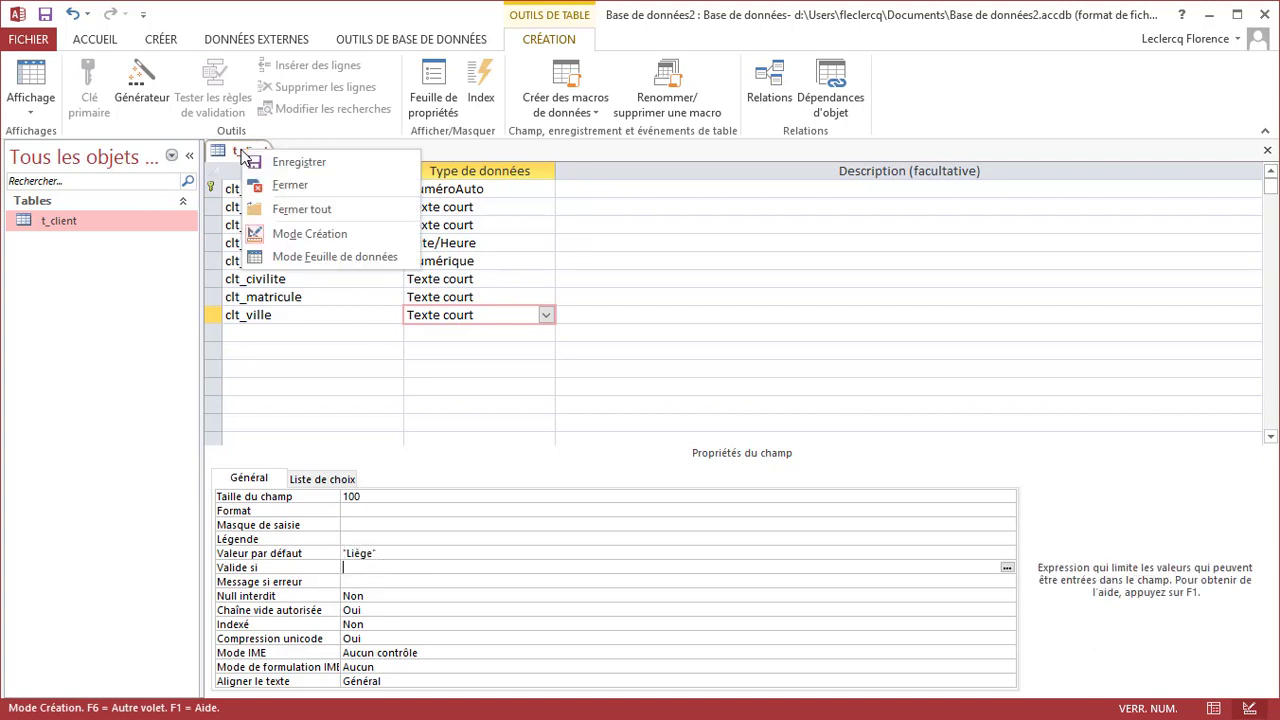
left_click(343, 256)
Save t_client, enter anvers over the Liège default for record 19, and return to design view
left_click(757, 493)
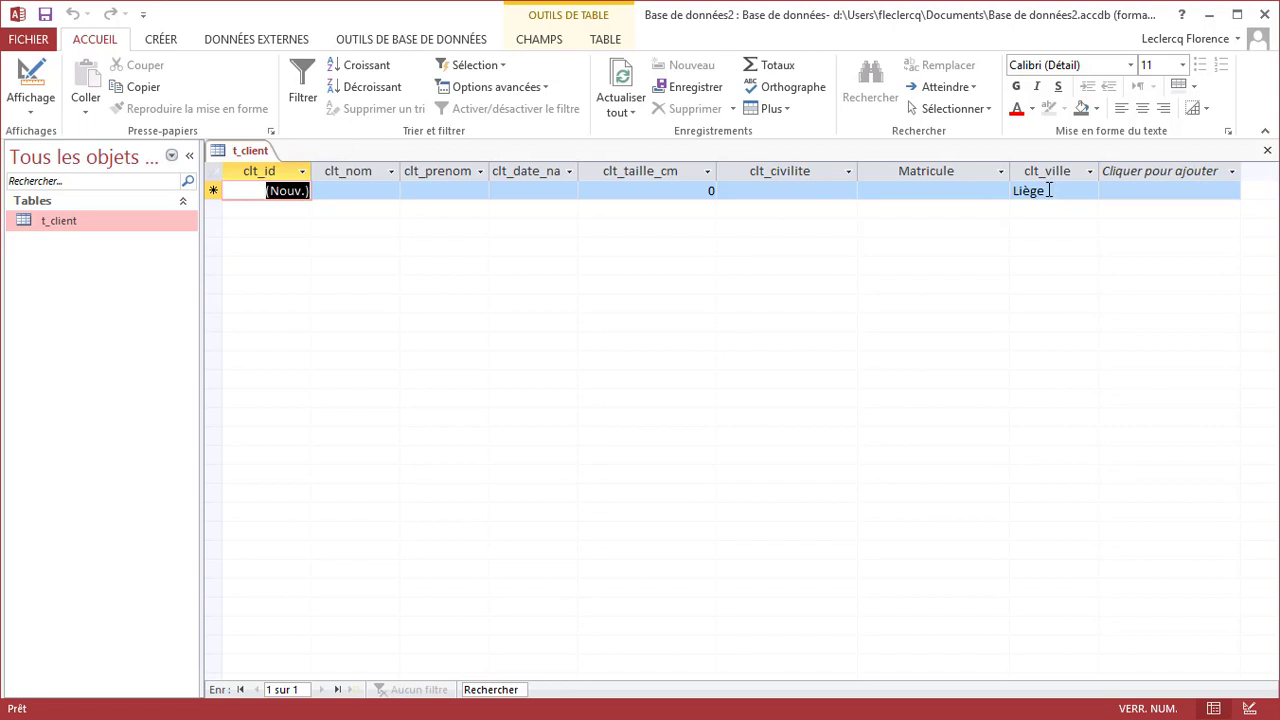
double_click(1048, 190)
key("ctrl+c")
type("anvers")
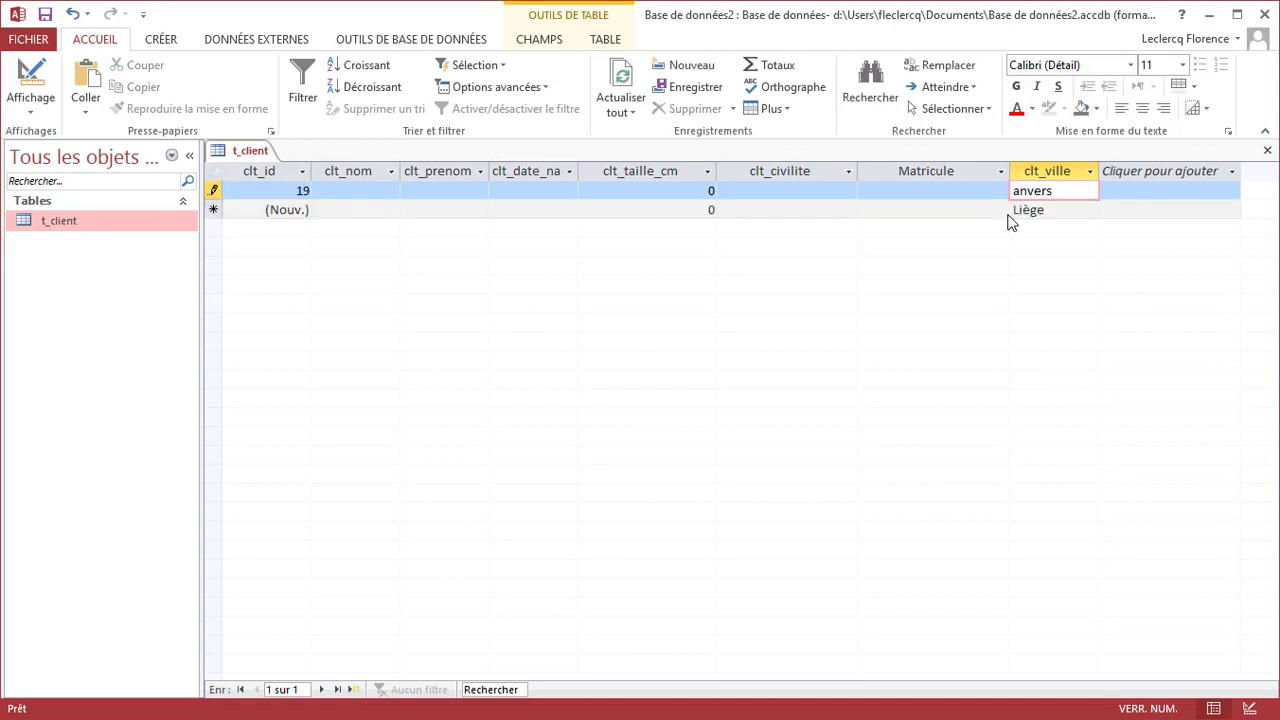
key("Return")
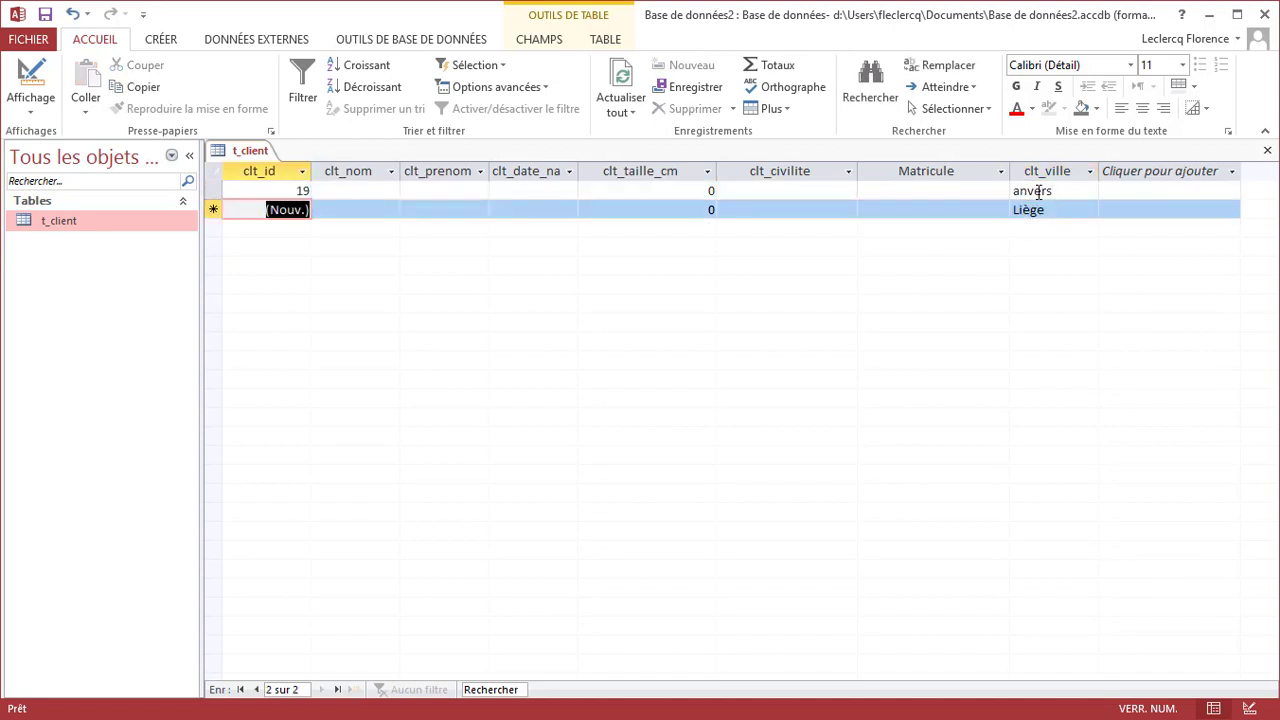
right_click(248, 150)
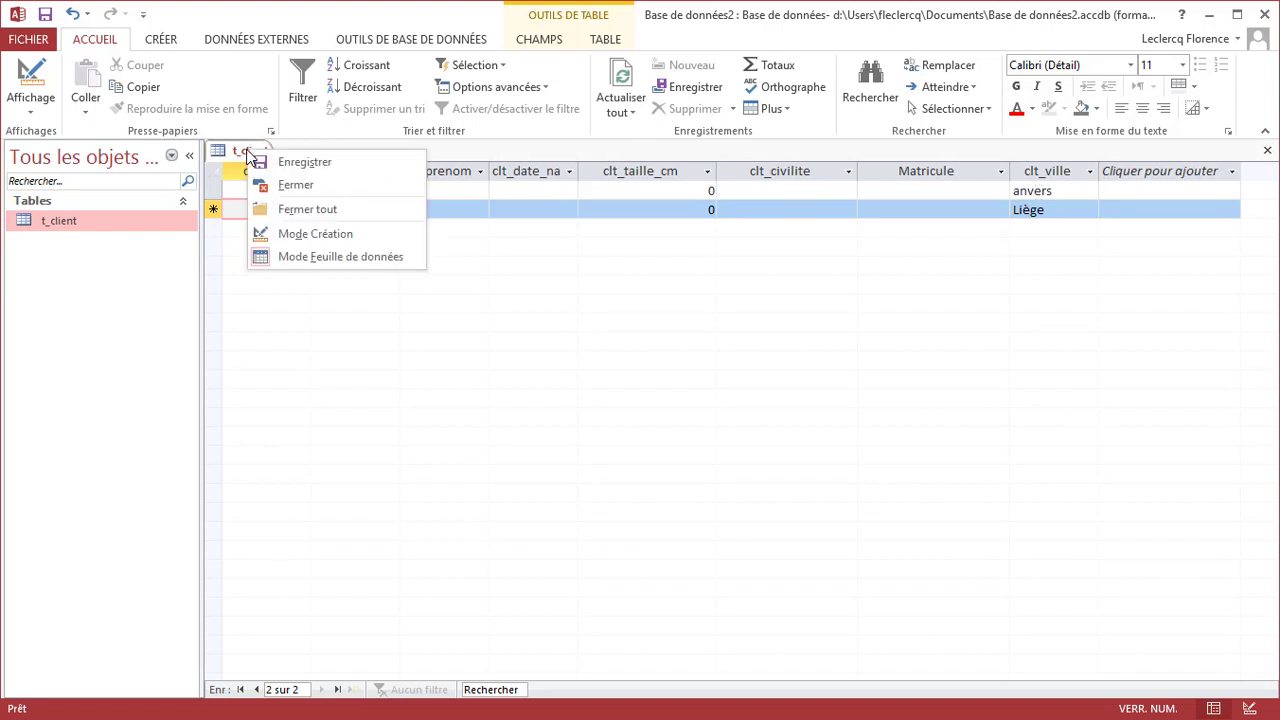
left_click(308, 233)
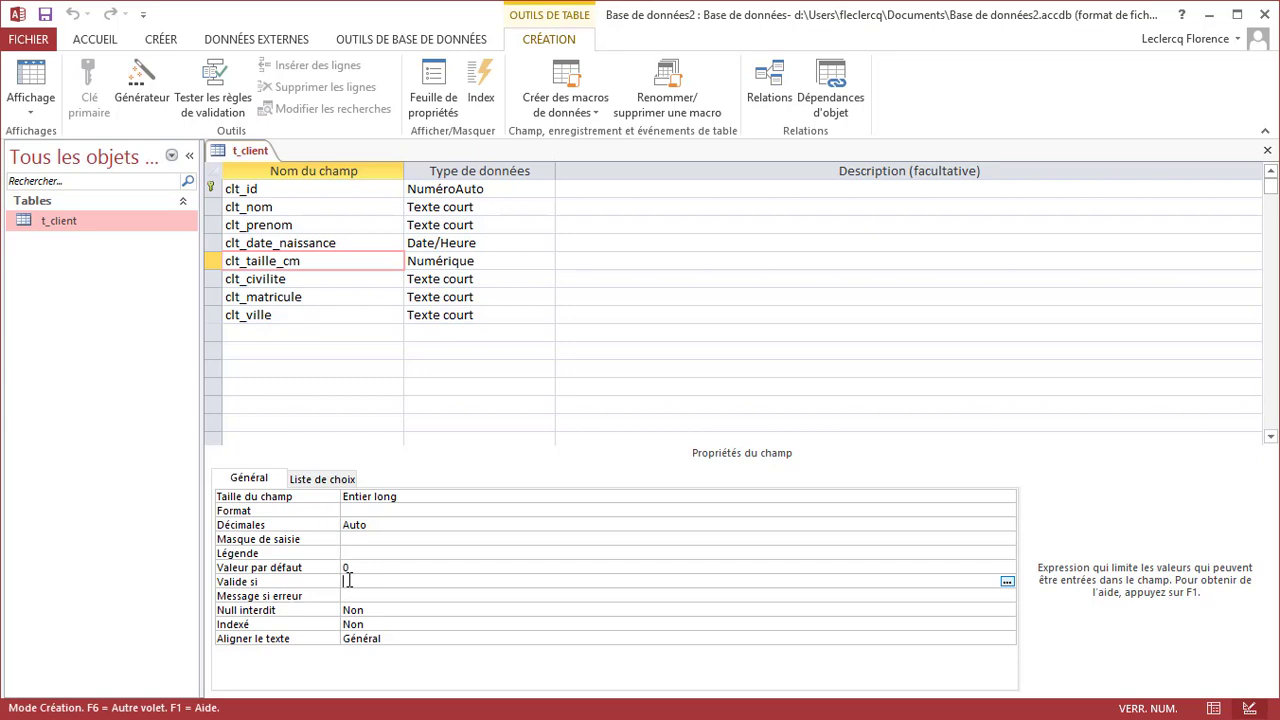
Set clt_taille_cm's Valide si to >0 with message 'La taille doit être supérieure à 0'
type(">0")
key("Return")
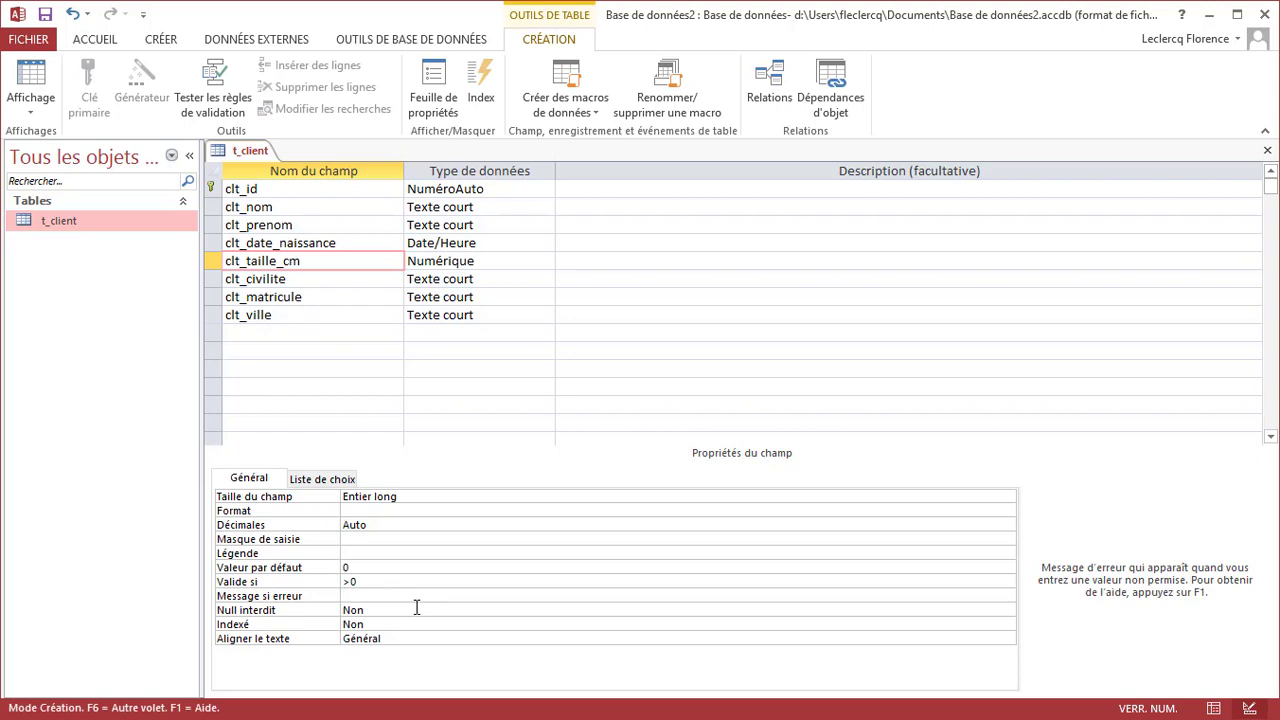
type("La taille doit")
type("être supérieures")
key("BackSpace")
type("à 0")
left_click(416, 609)
right_click(240, 150)
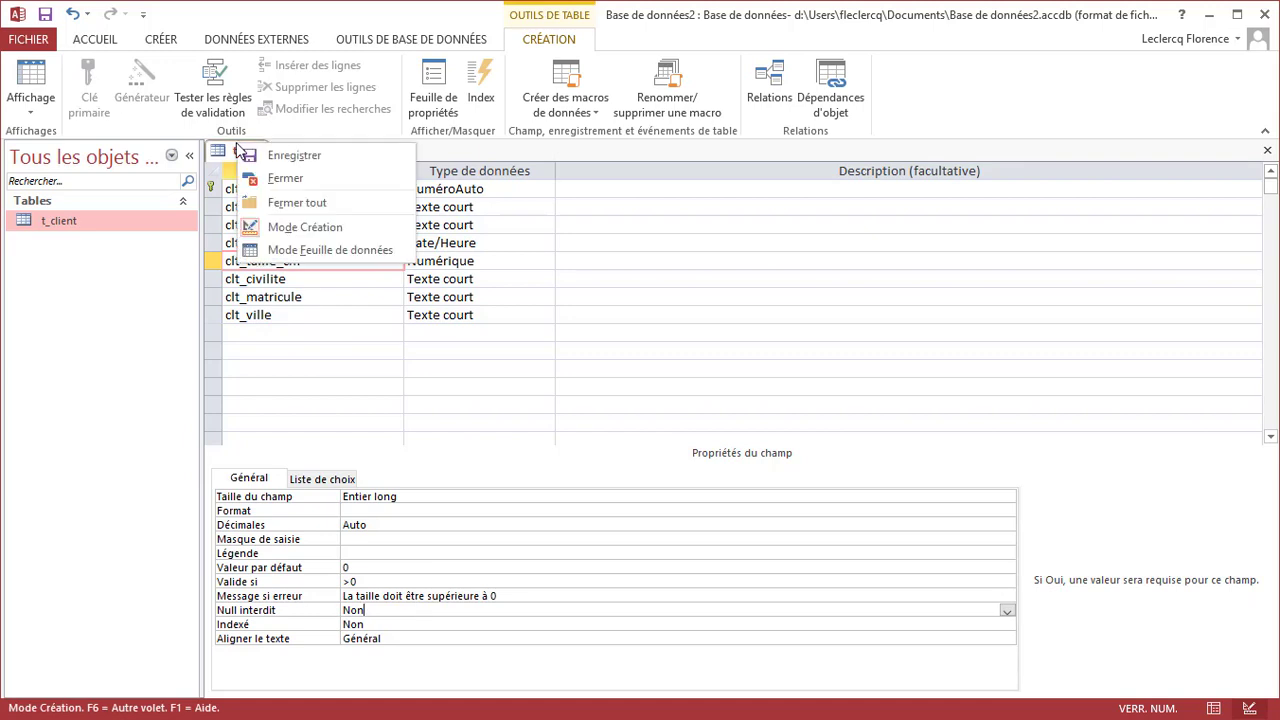
Save the table, test existing data against the rules, and keep the >0 rule anyway
left_click(296, 254)
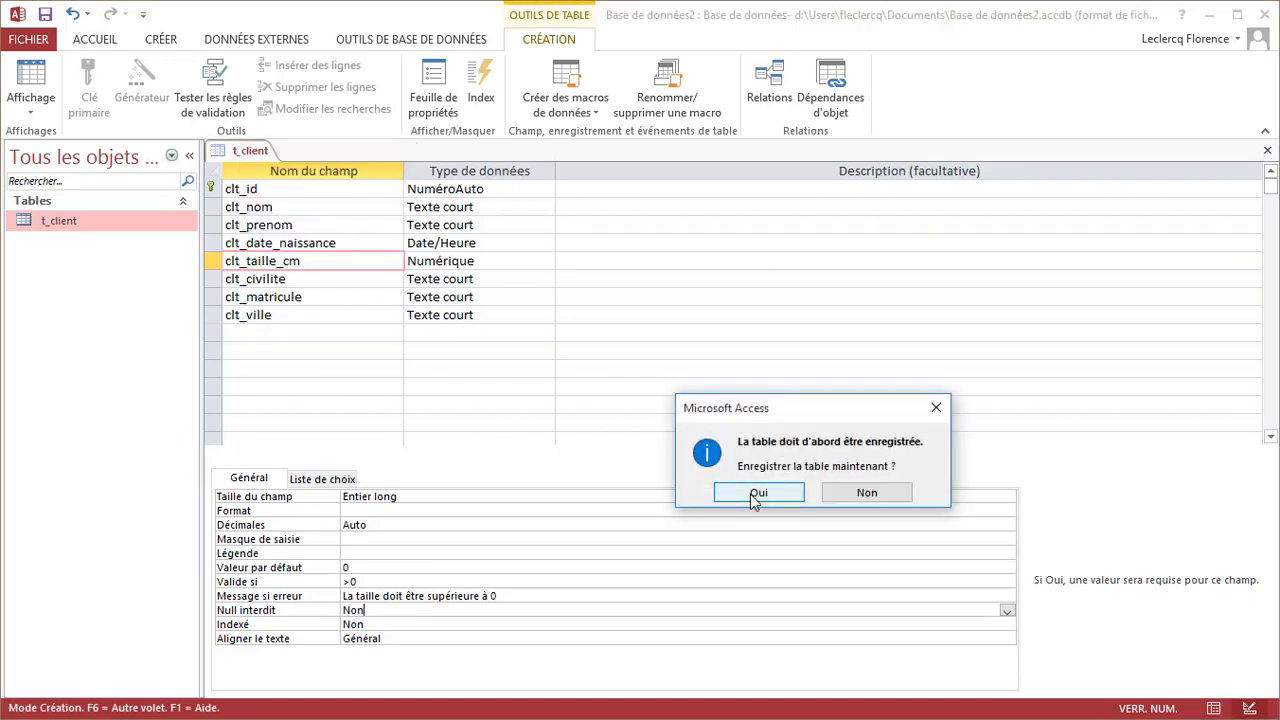
left_click(754, 494)
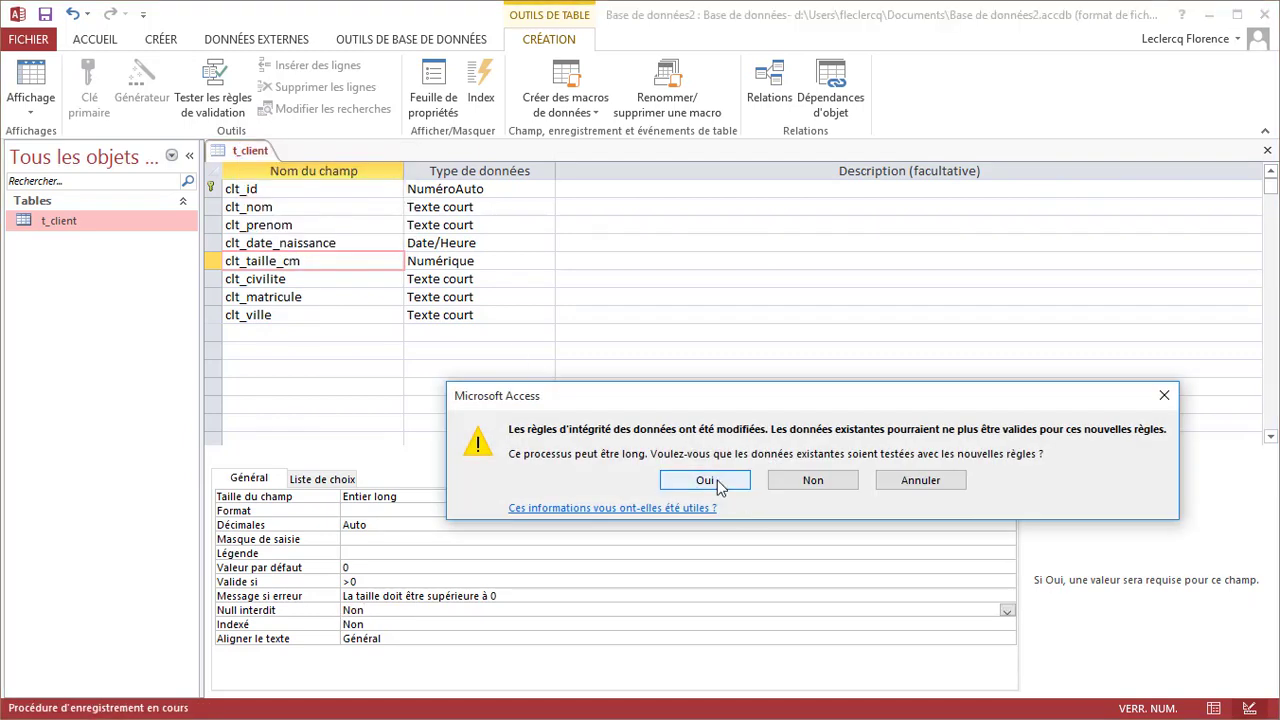
left_click(716, 484)
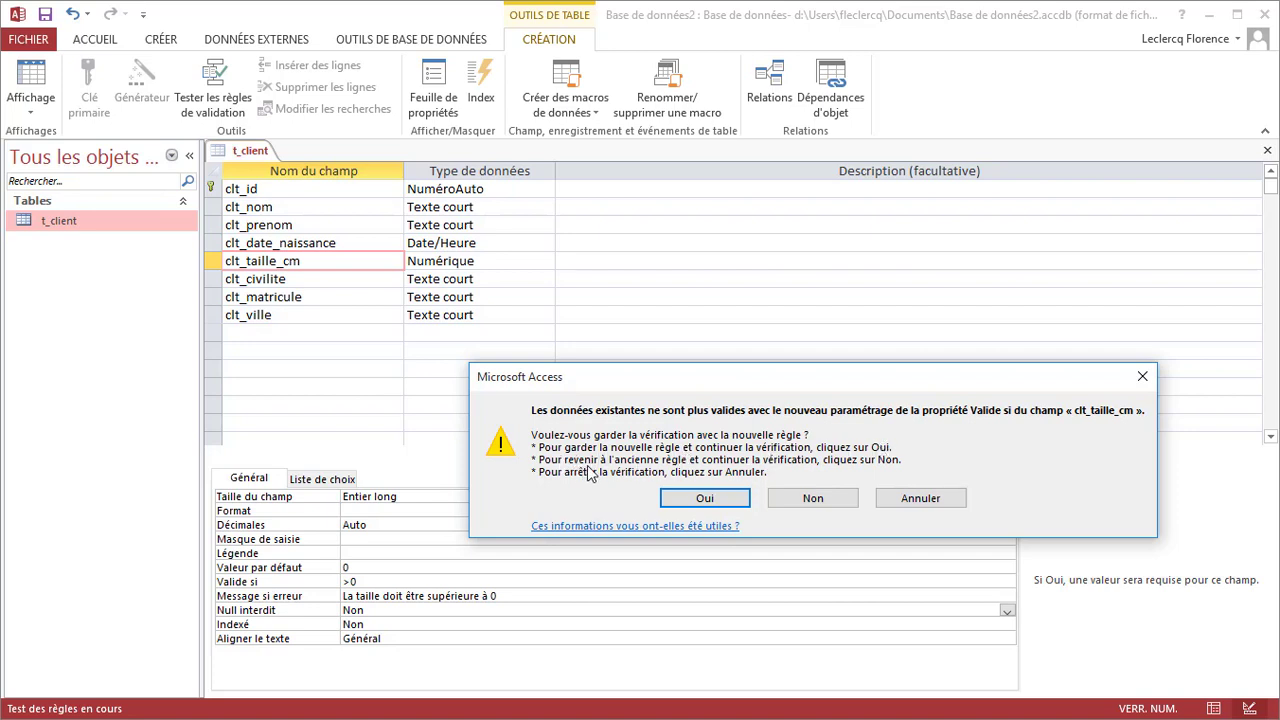
left_click(711, 498)
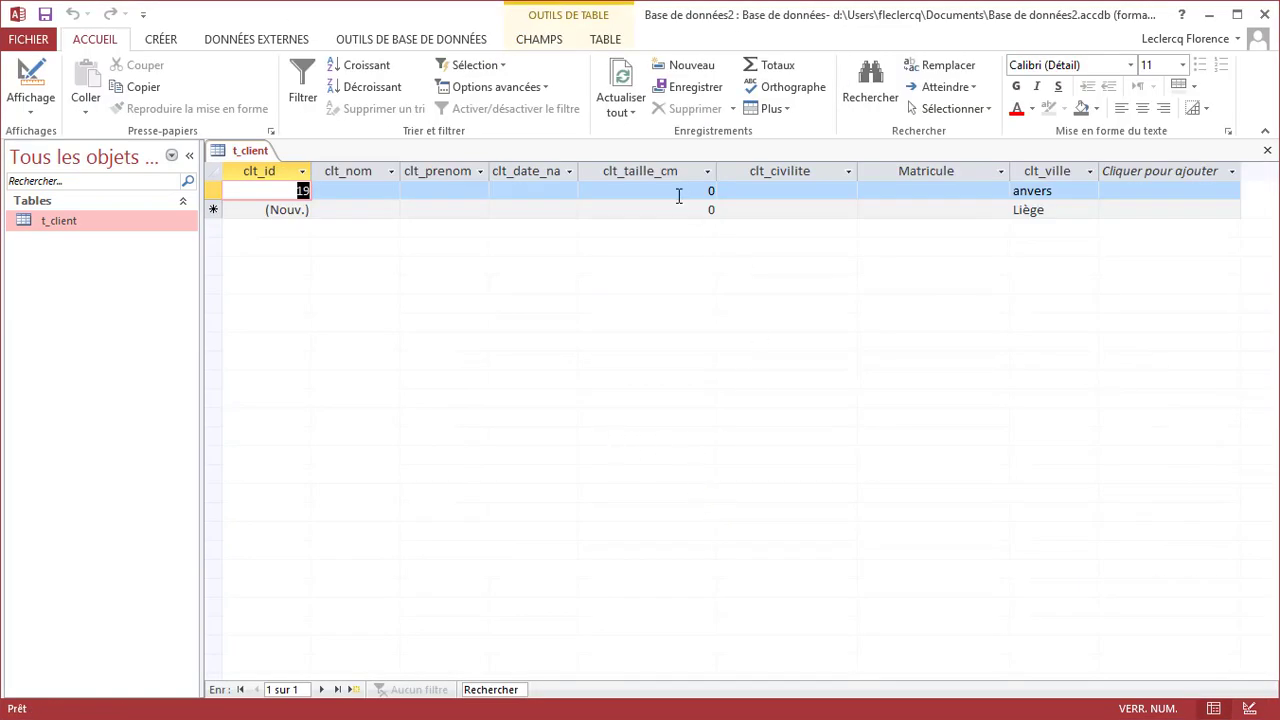
Check record 19's clt_taille_cm value, then return t_client to design view
left_click(713, 191)
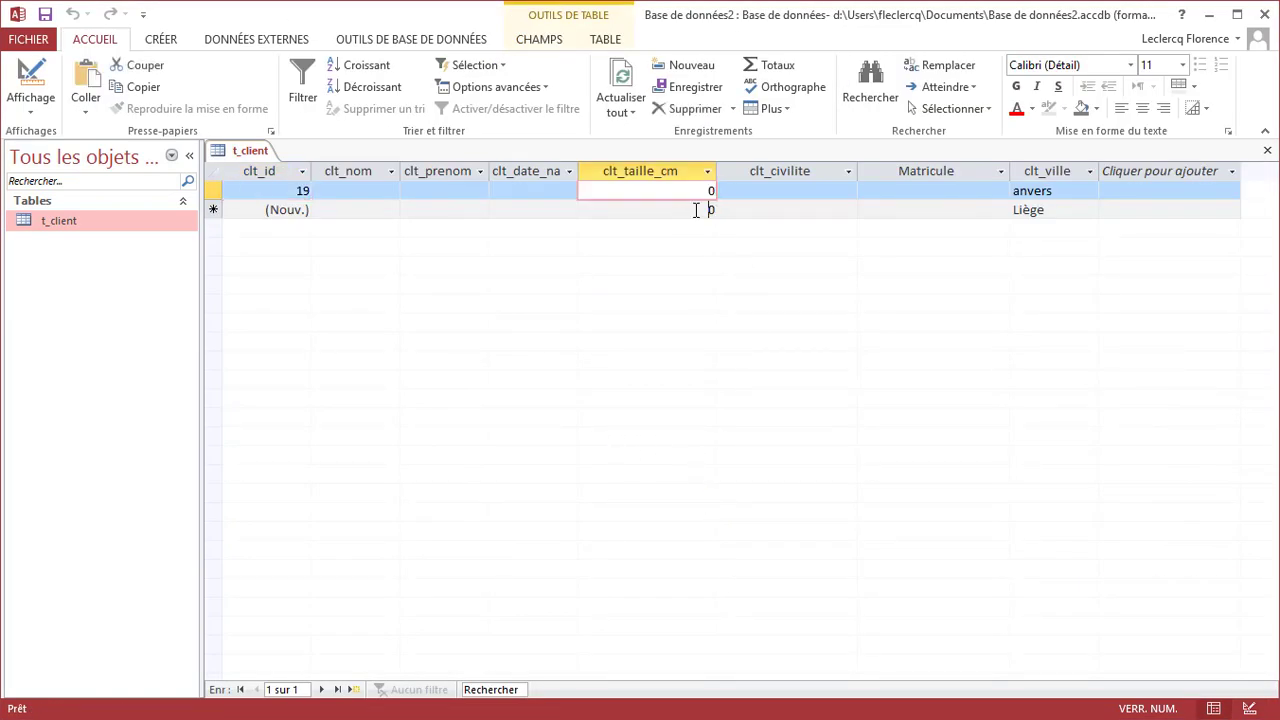
left_click(711, 209)
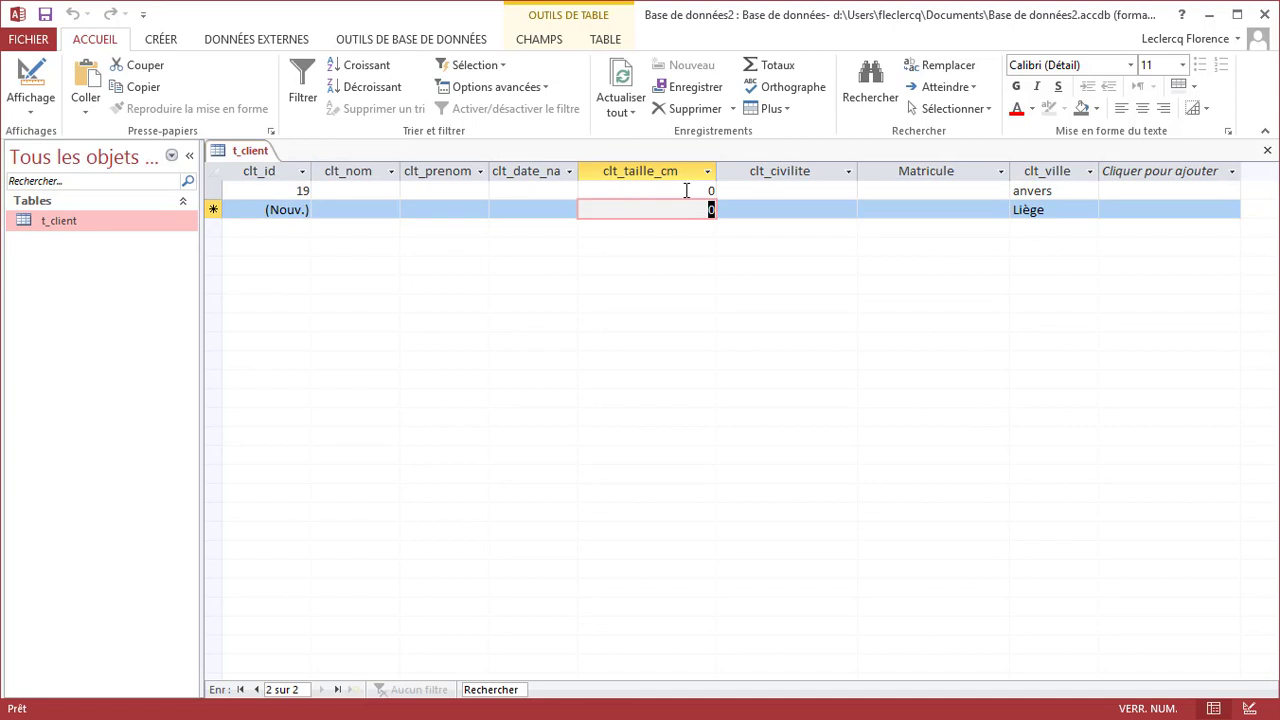
right_click(254, 151)
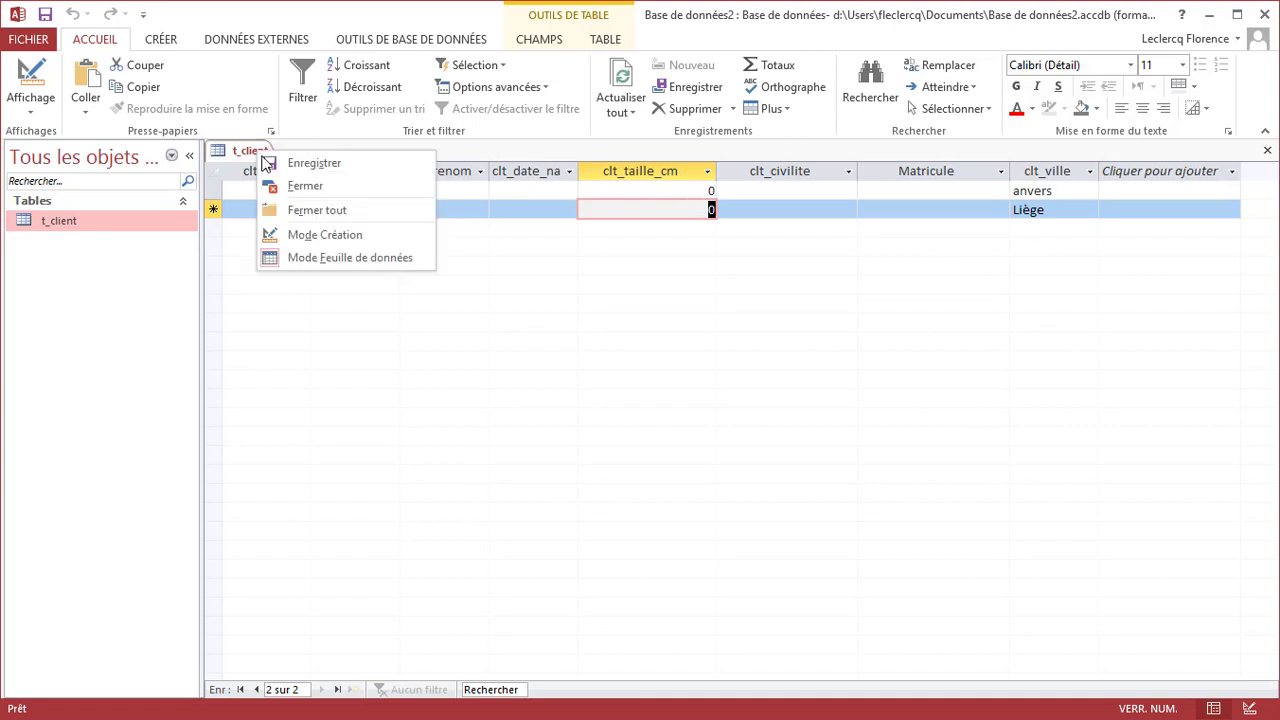
left_click(362, 238)
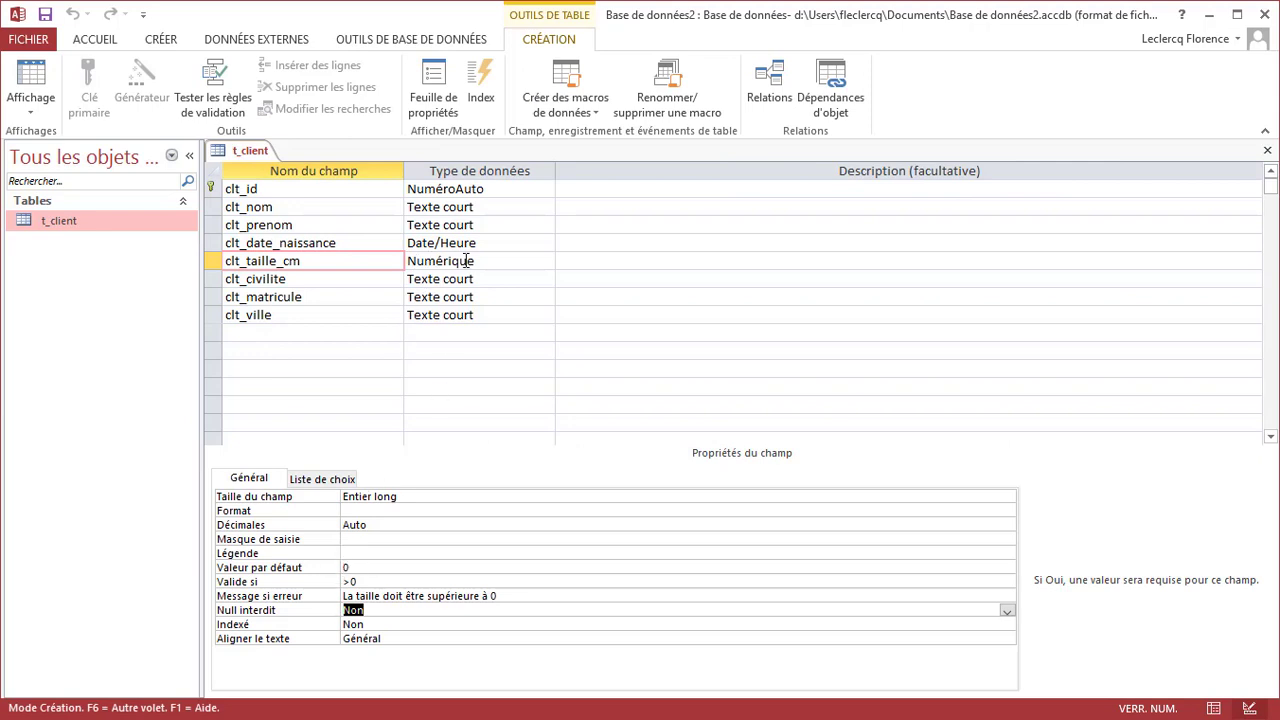
Delete the 0 from clt_taille_cm's Valeur par défaut, leaving it blank
left_click(358, 567)
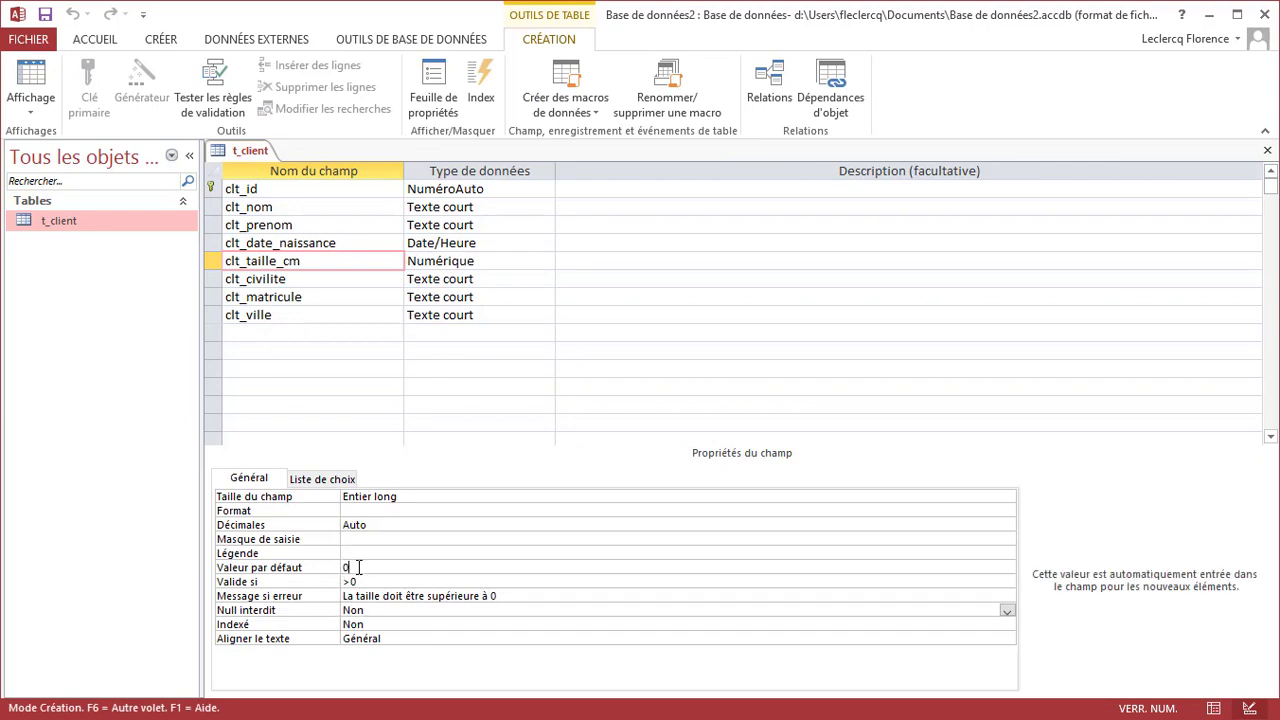
double_click(358, 567)
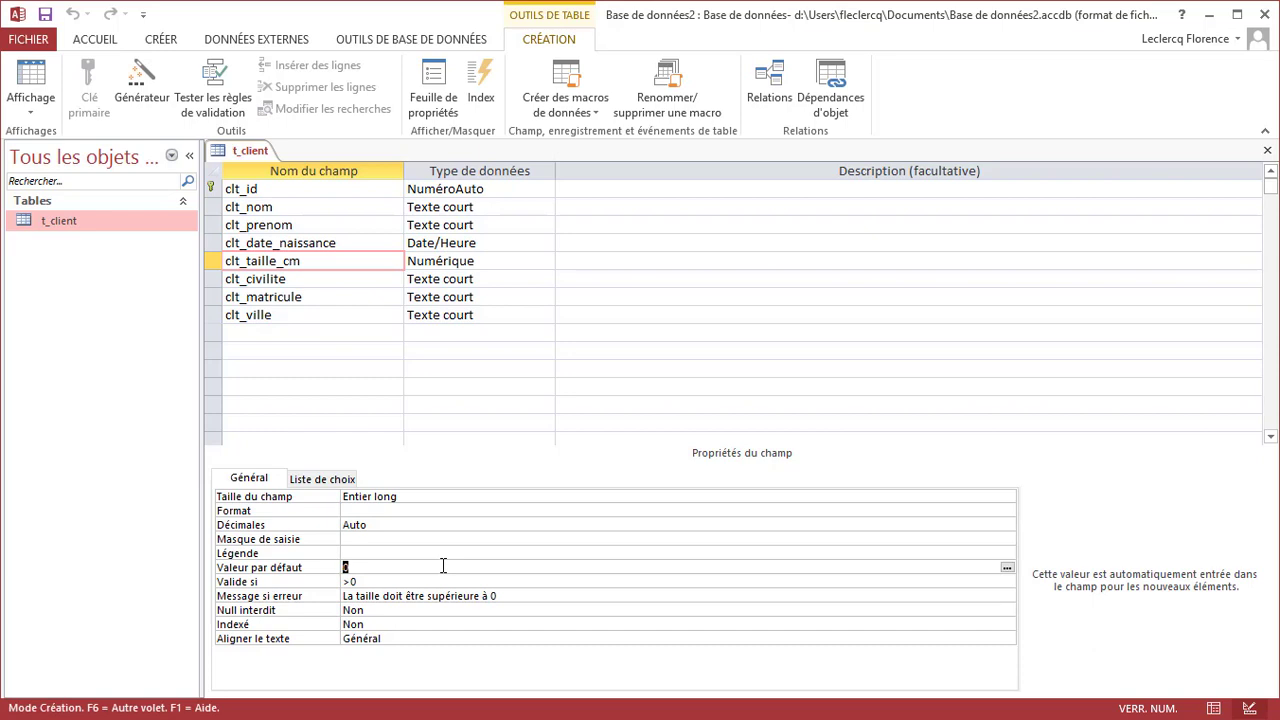
key("Delete")
left_click(394, 581)
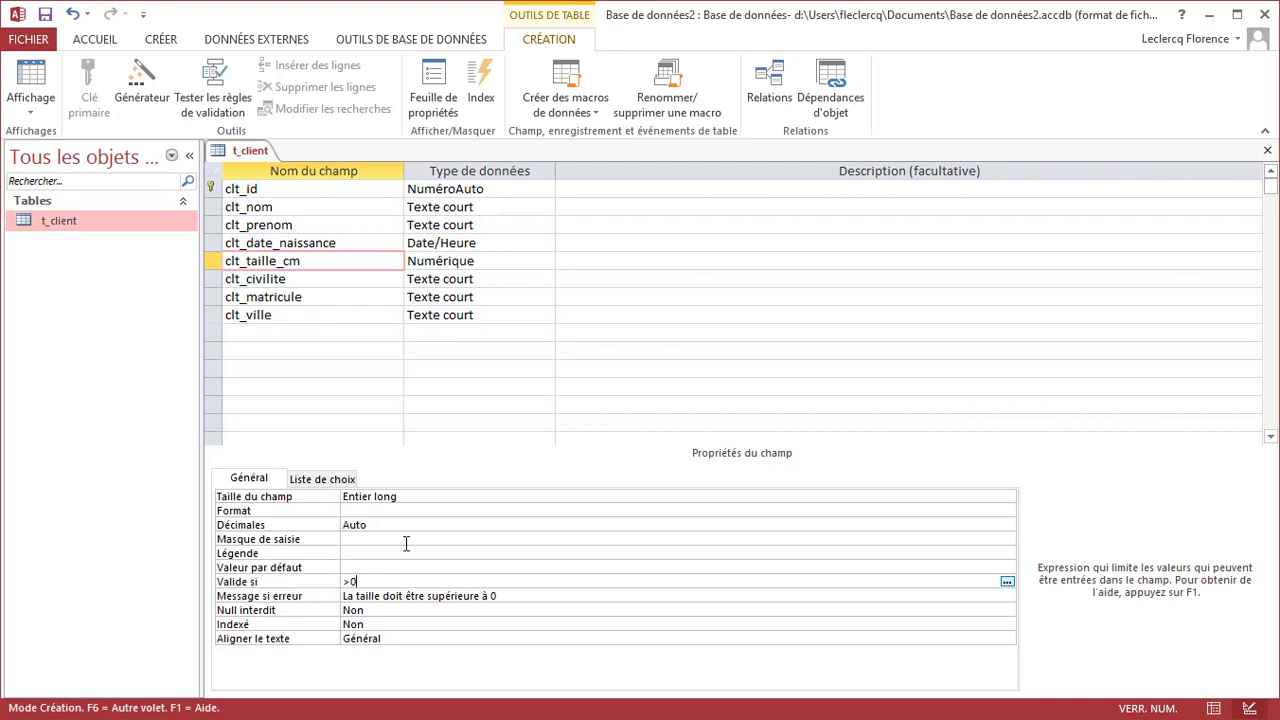
right_click(234, 153)
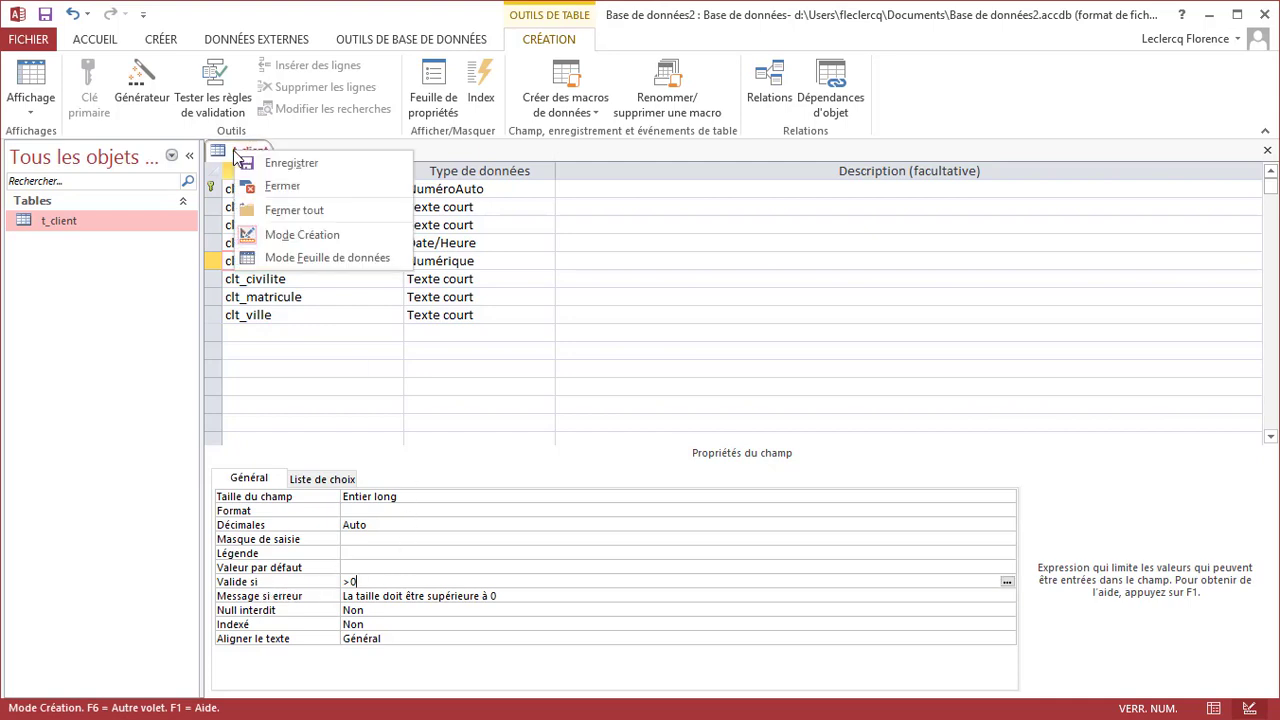
Save the table, switch to datasheet view and delete record 19
left_click(295, 258)
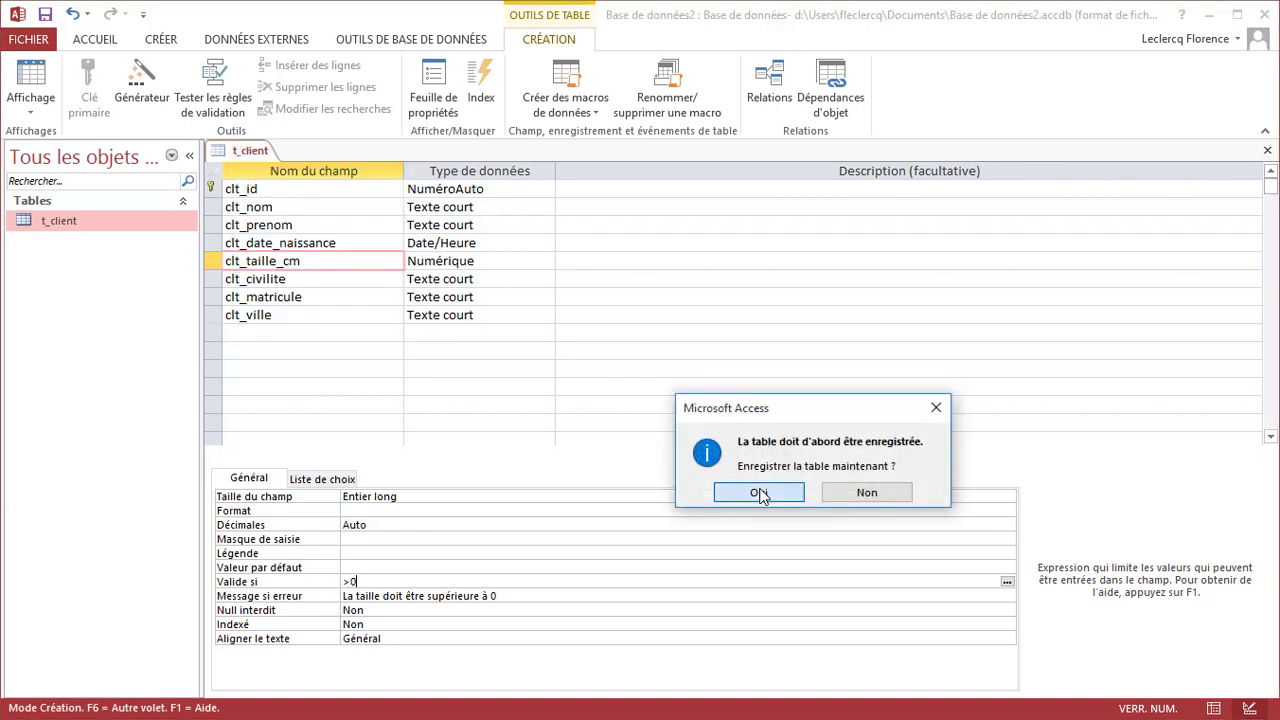
left_click(762, 491)
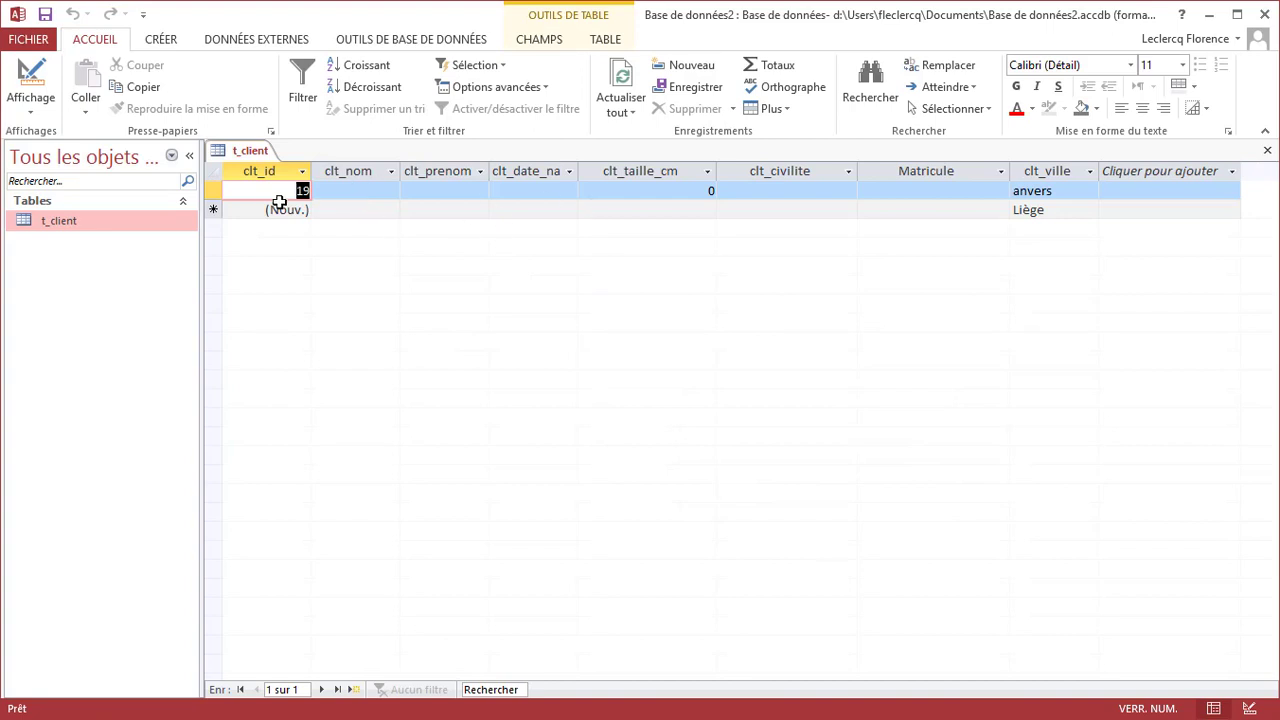
left_click(215, 190)
right_click(215, 190)
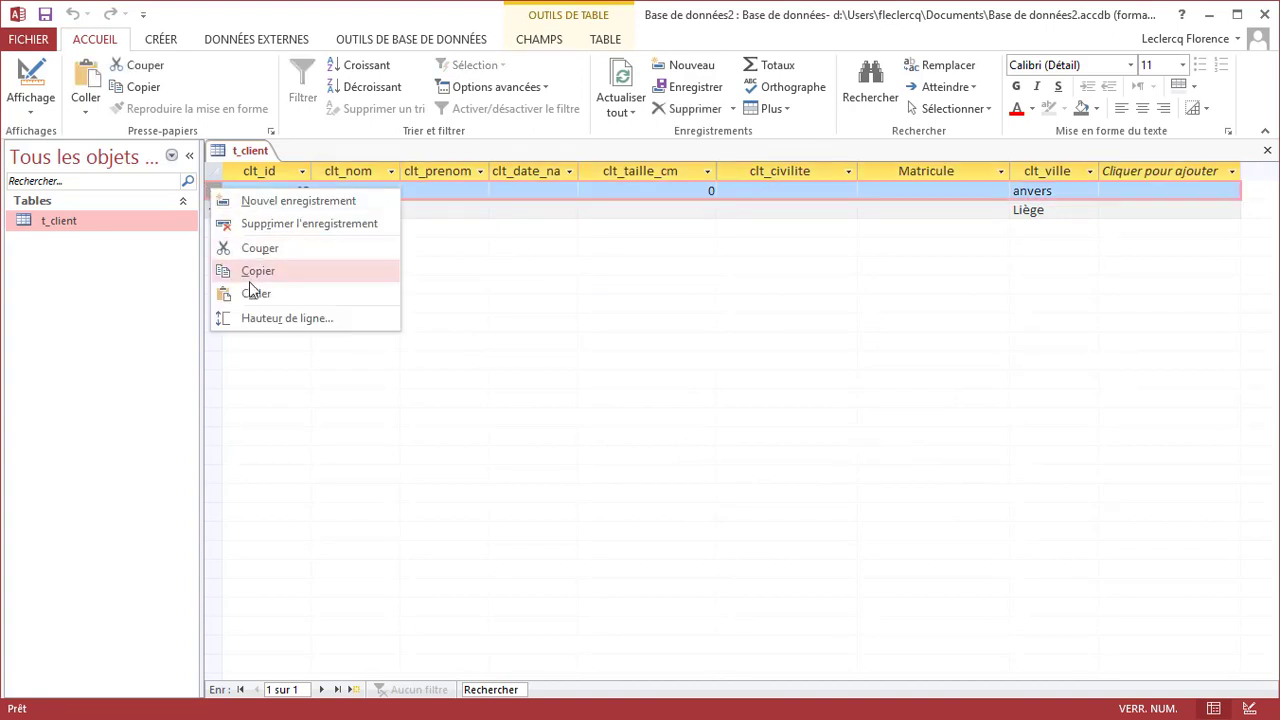
left_click(274, 224)
left_click(797, 500)
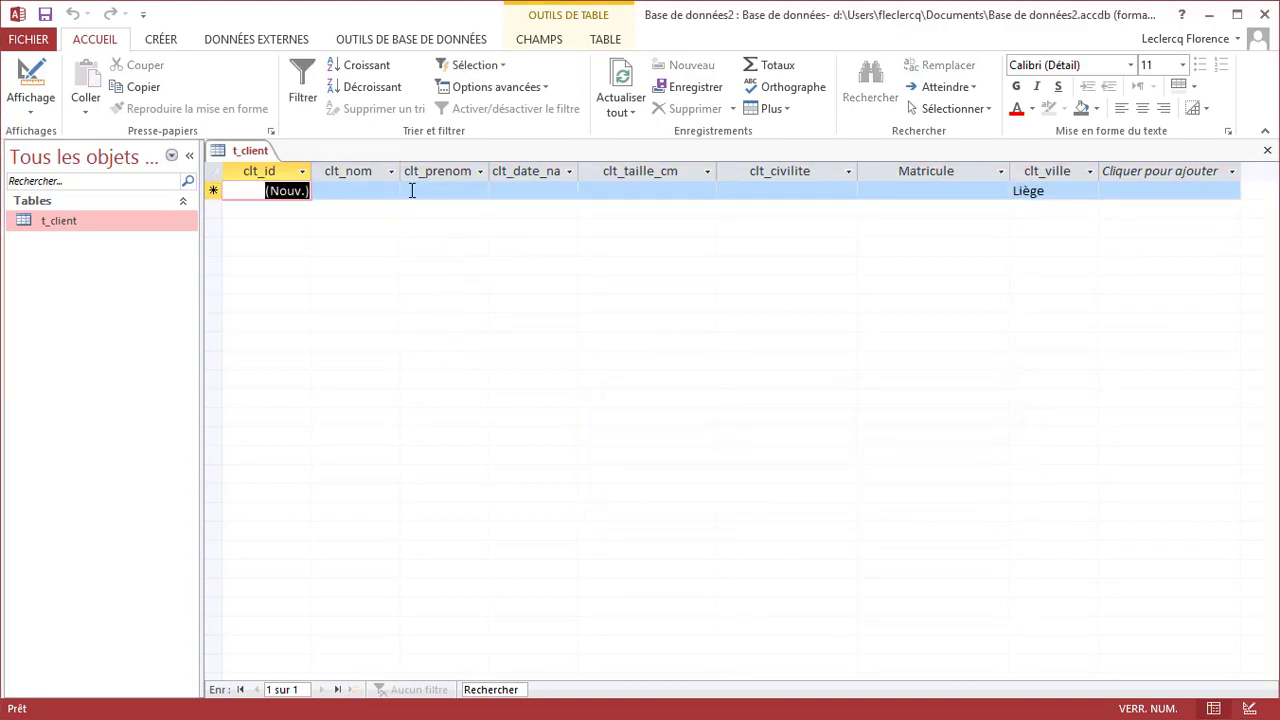
Enter clt_taille_cm values -10 and 0, both refused by the >0 rule, then 160
left_click(705, 195)
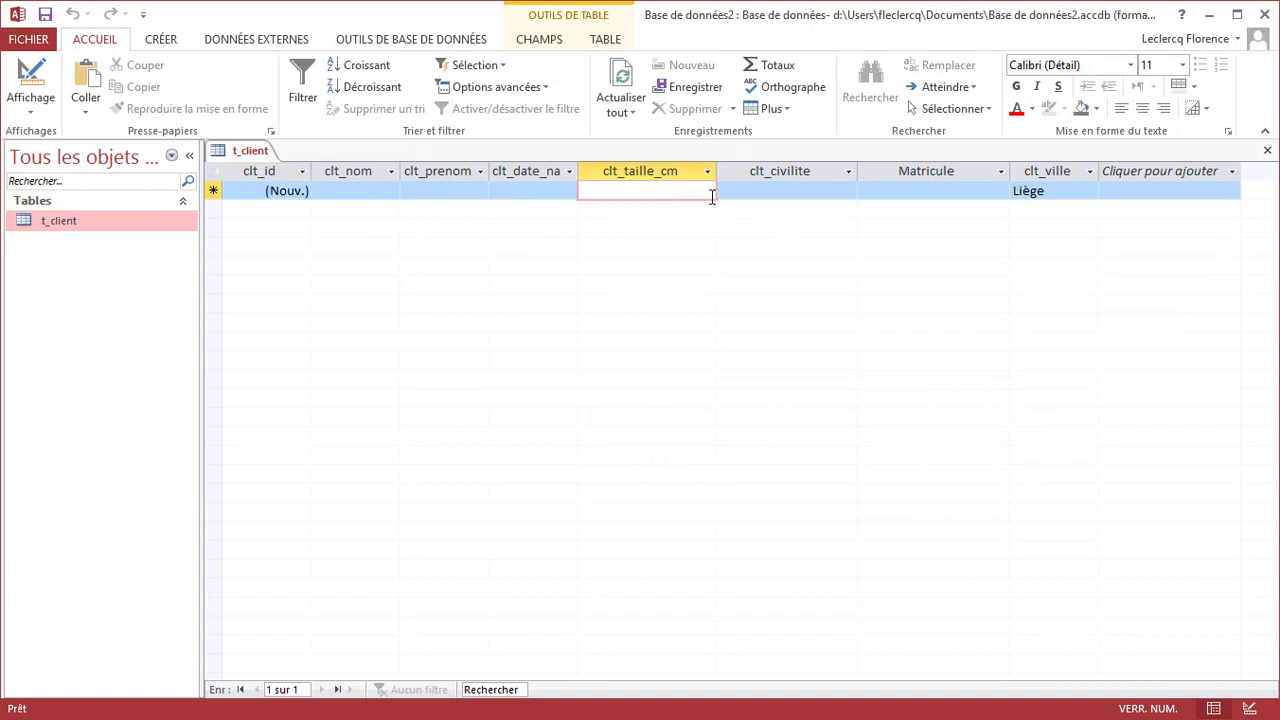
type("-10")
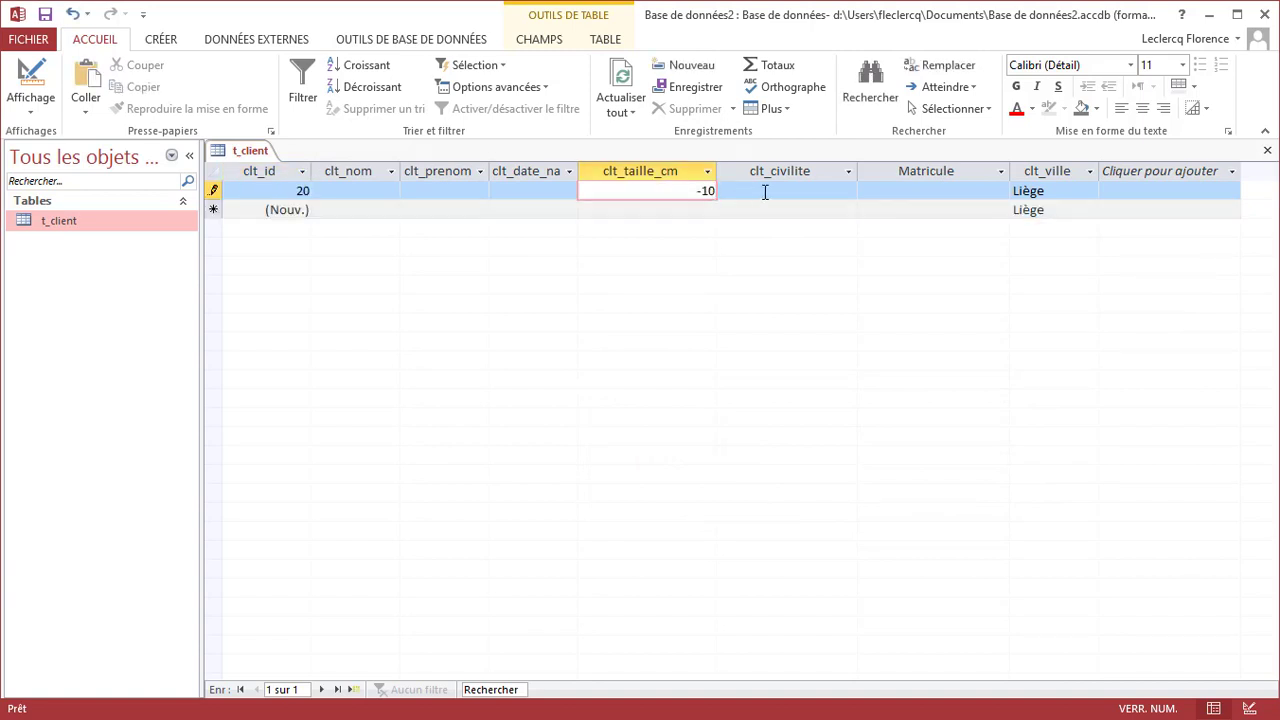
left_click(764, 190)
left_click_drag(829, 409, 717, 283)
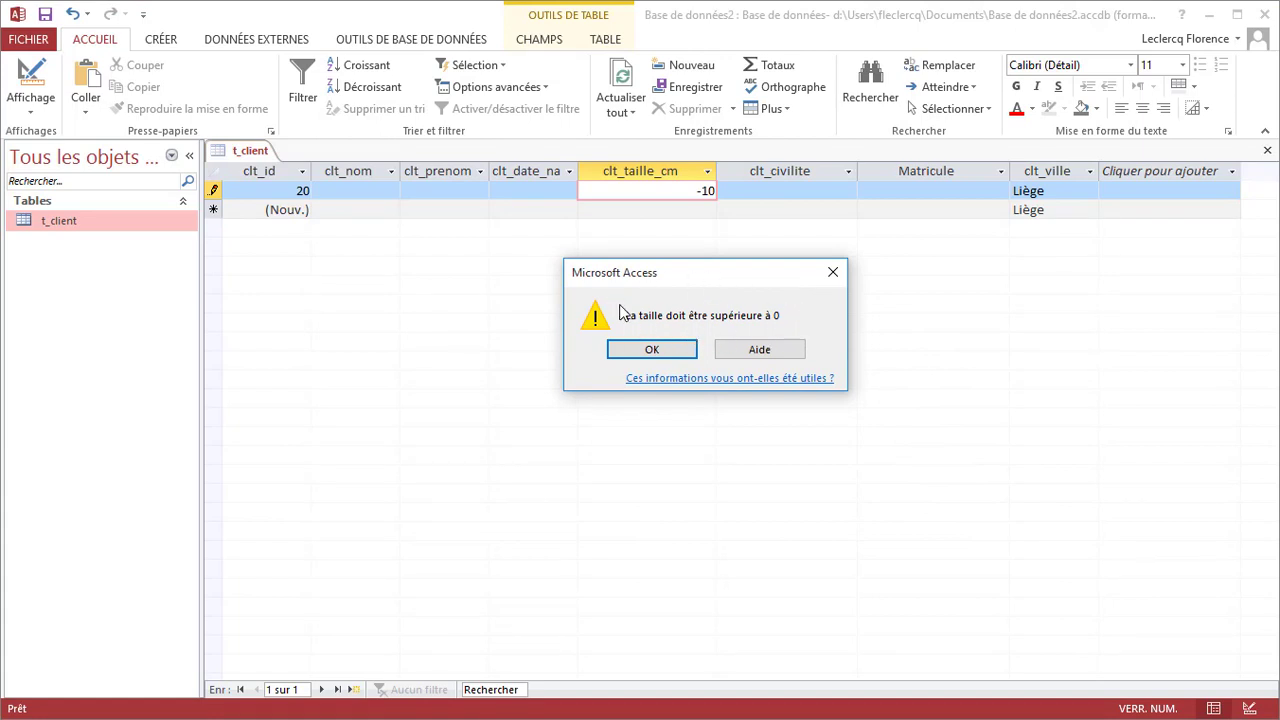
left_click(686, 352)
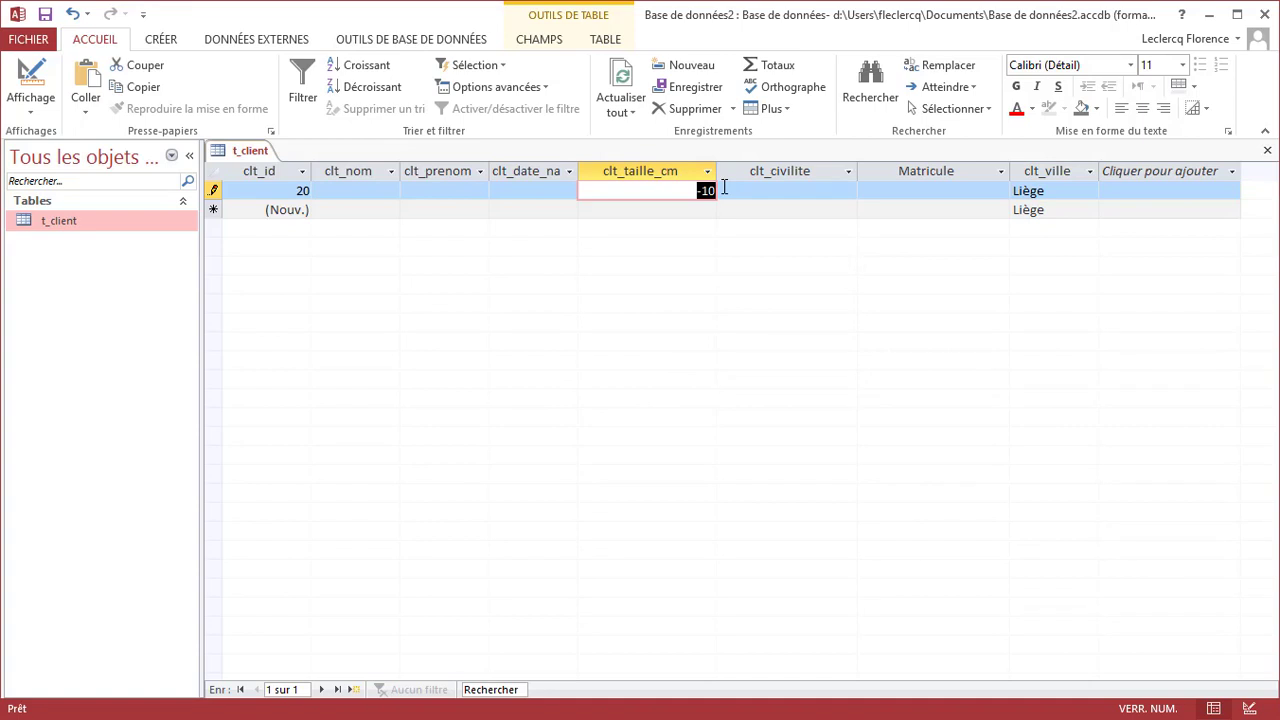
type("0")
left_click(738, 192)
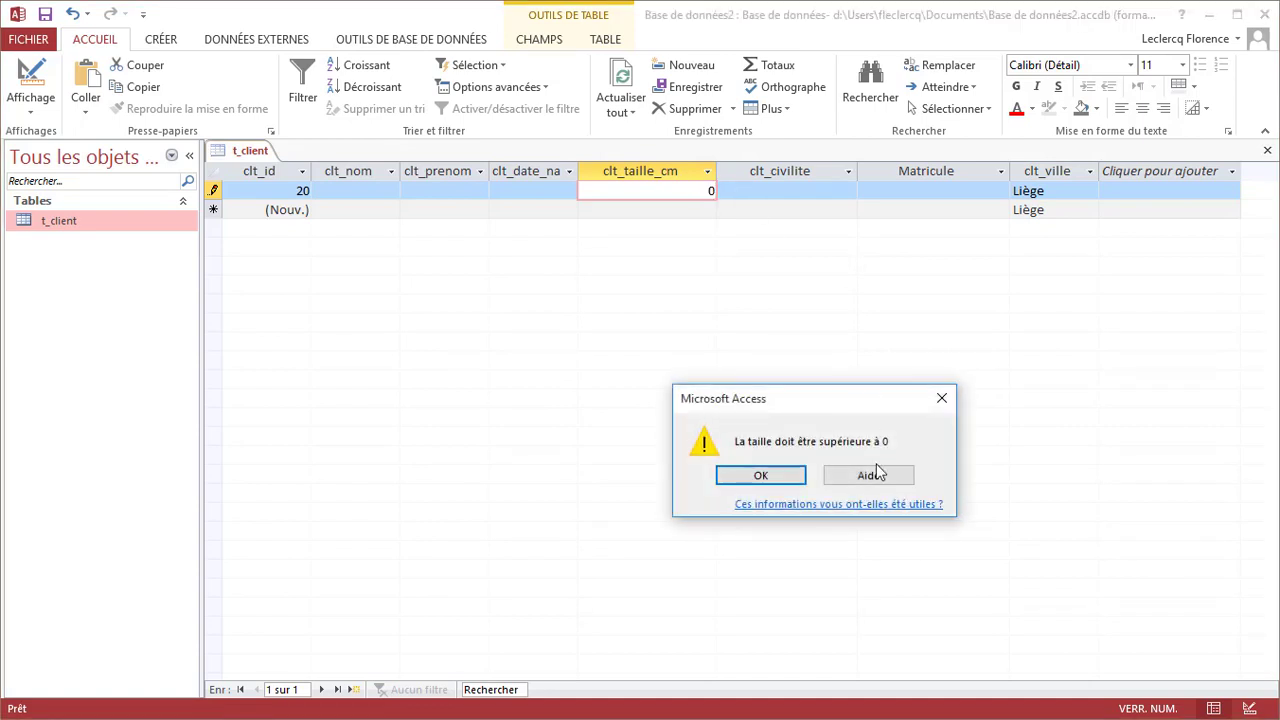
left_click(785, 475)
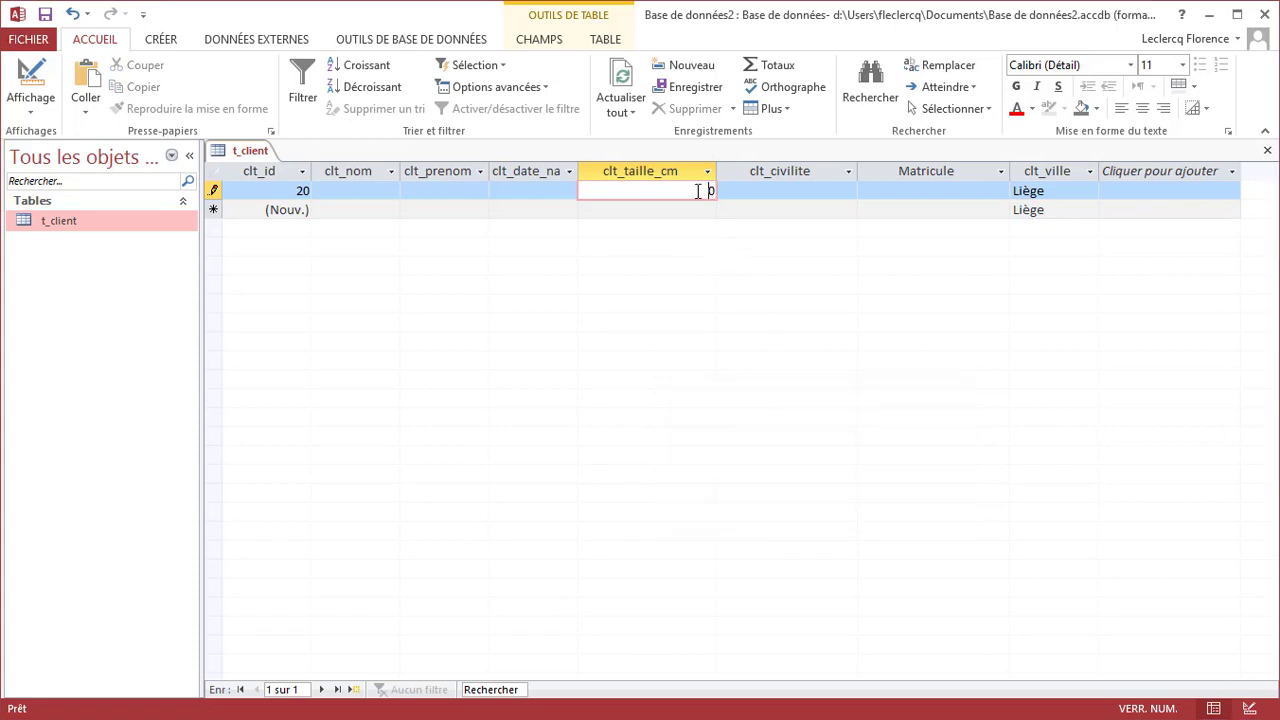
type("160")
left_click(775, 197)
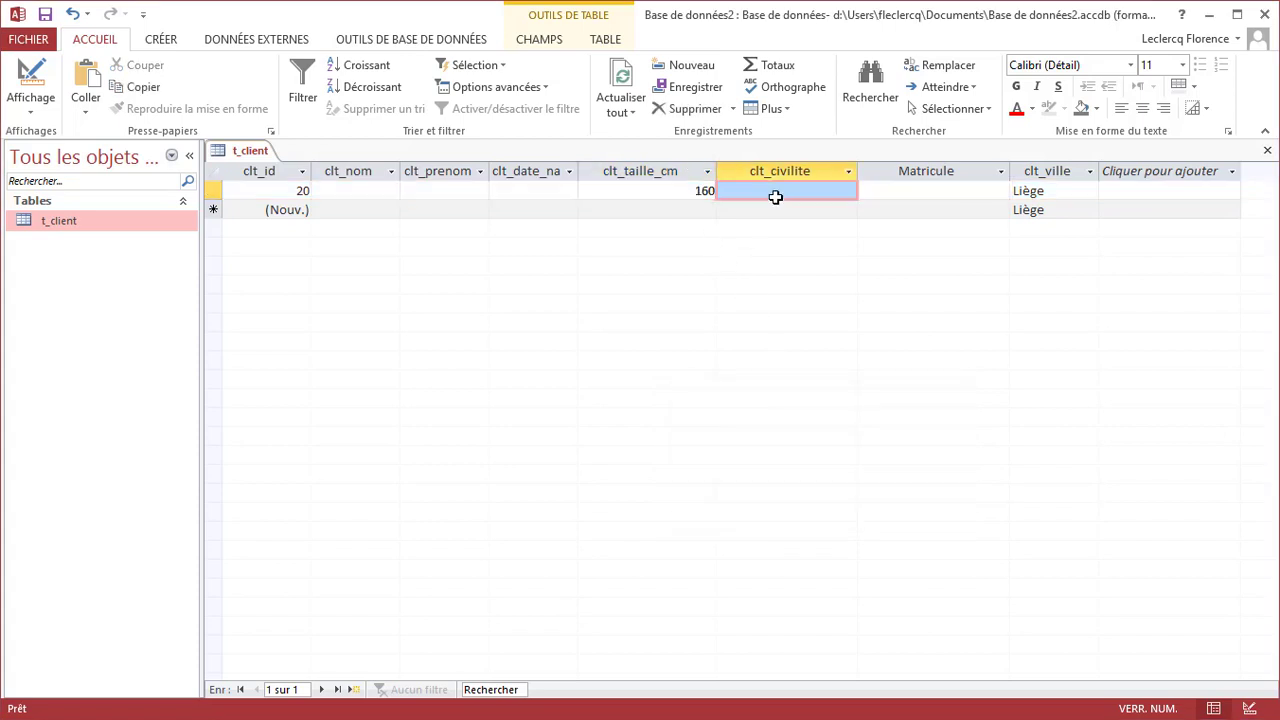
right_click(258, 149)
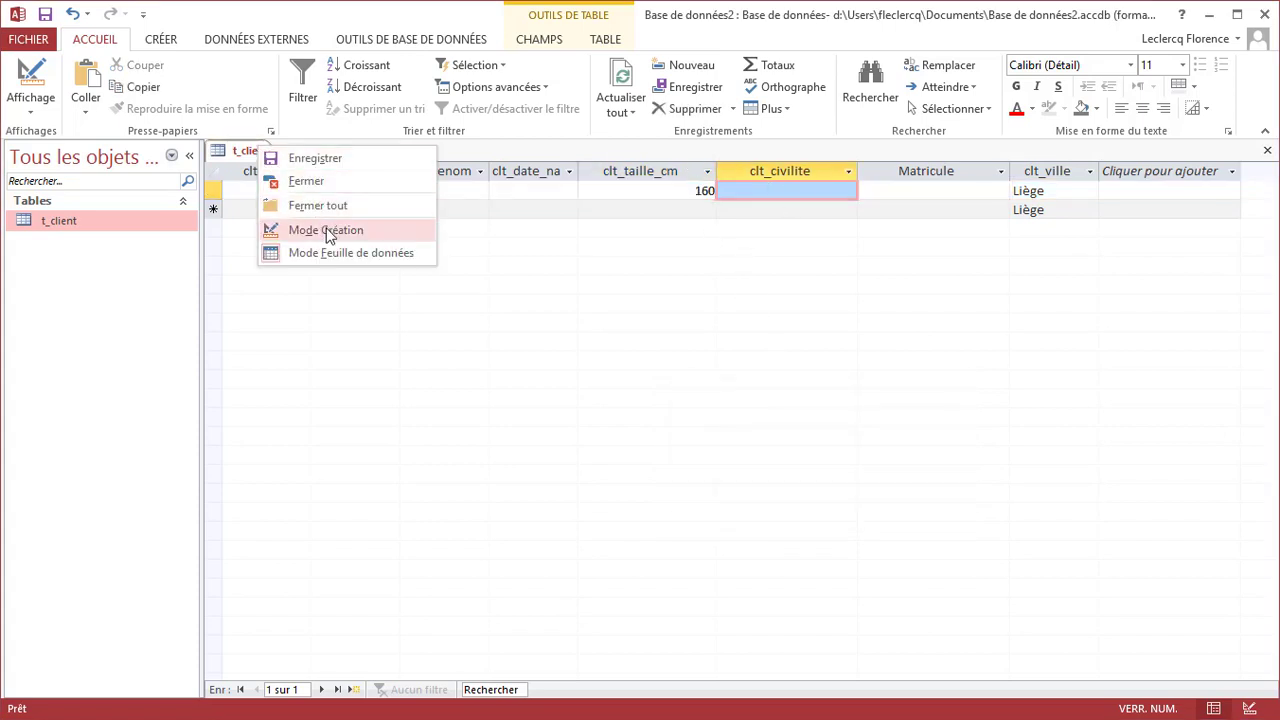
In design view, give clt_date_naissance the rule <Date() and paste its error message
left_click(329, 232)
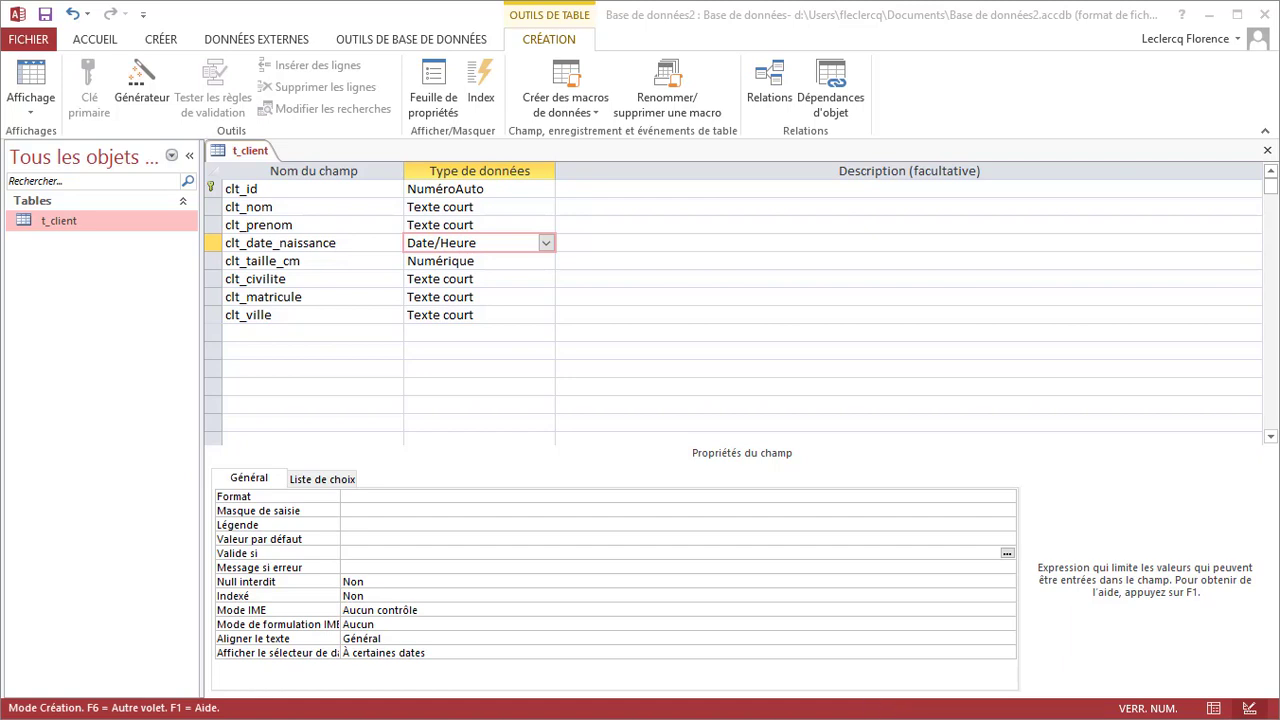
left_click(350, 552)
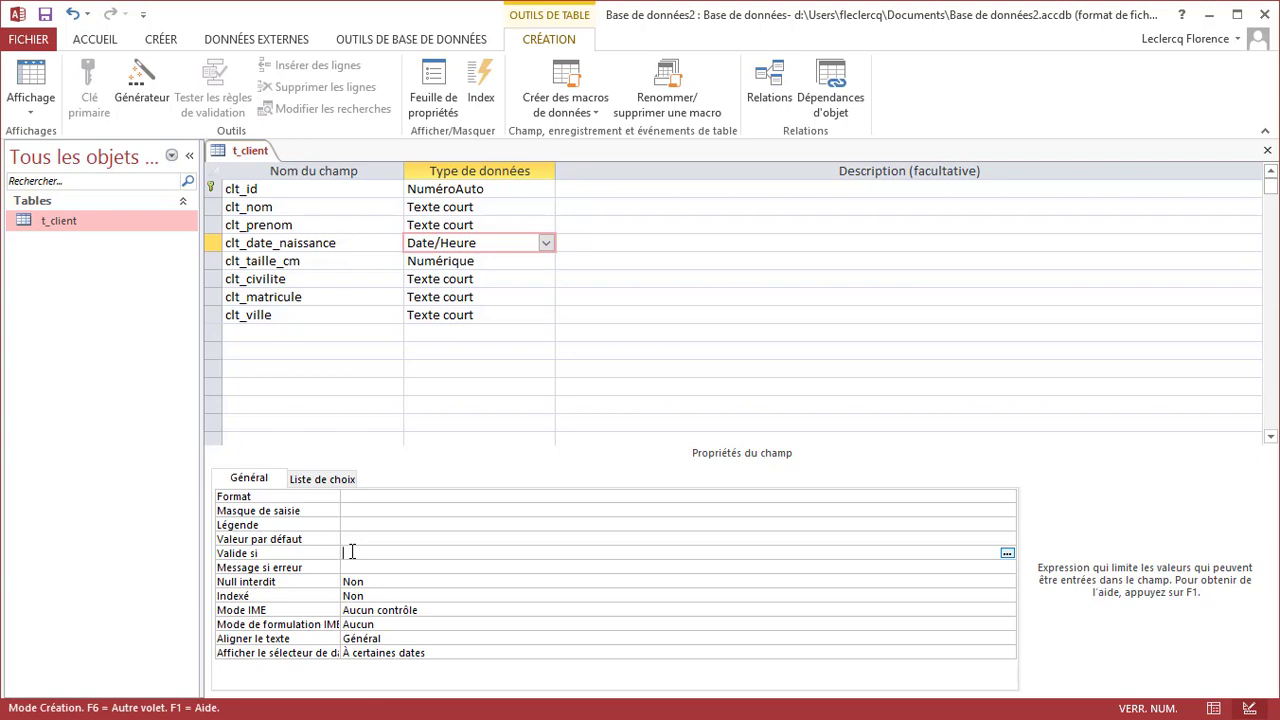
type("<date()")
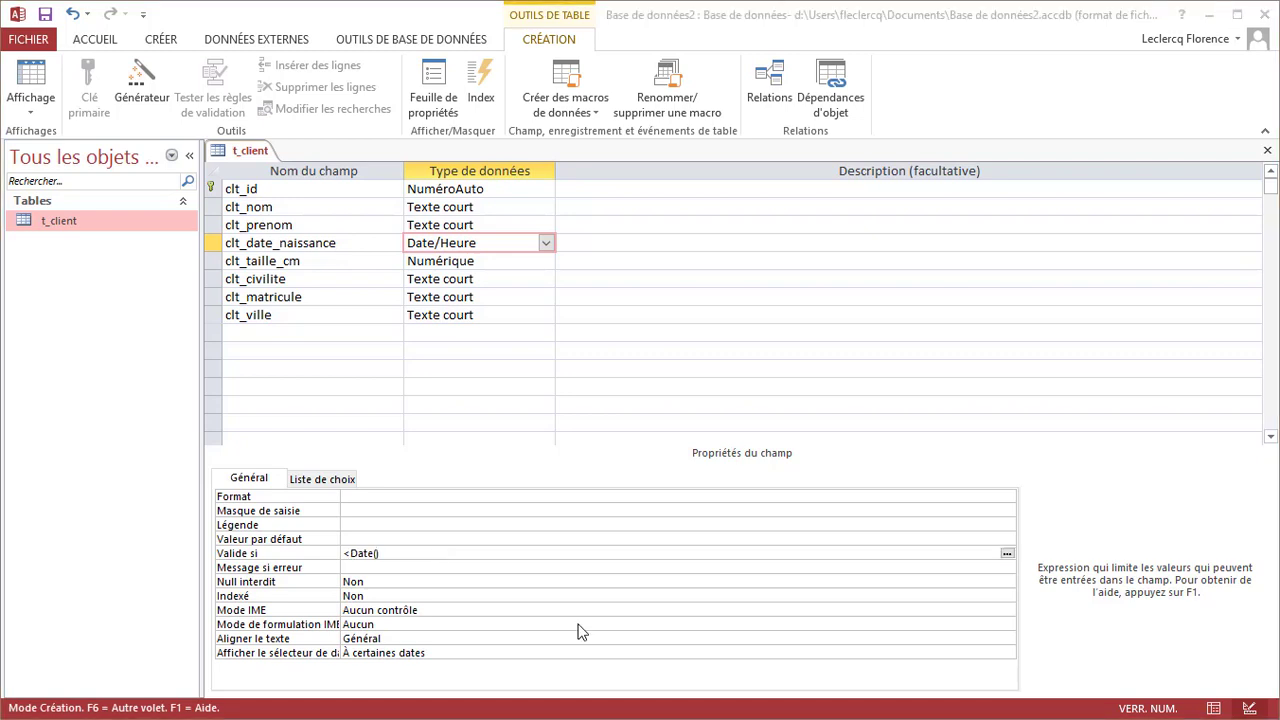
left_click(537, 568)
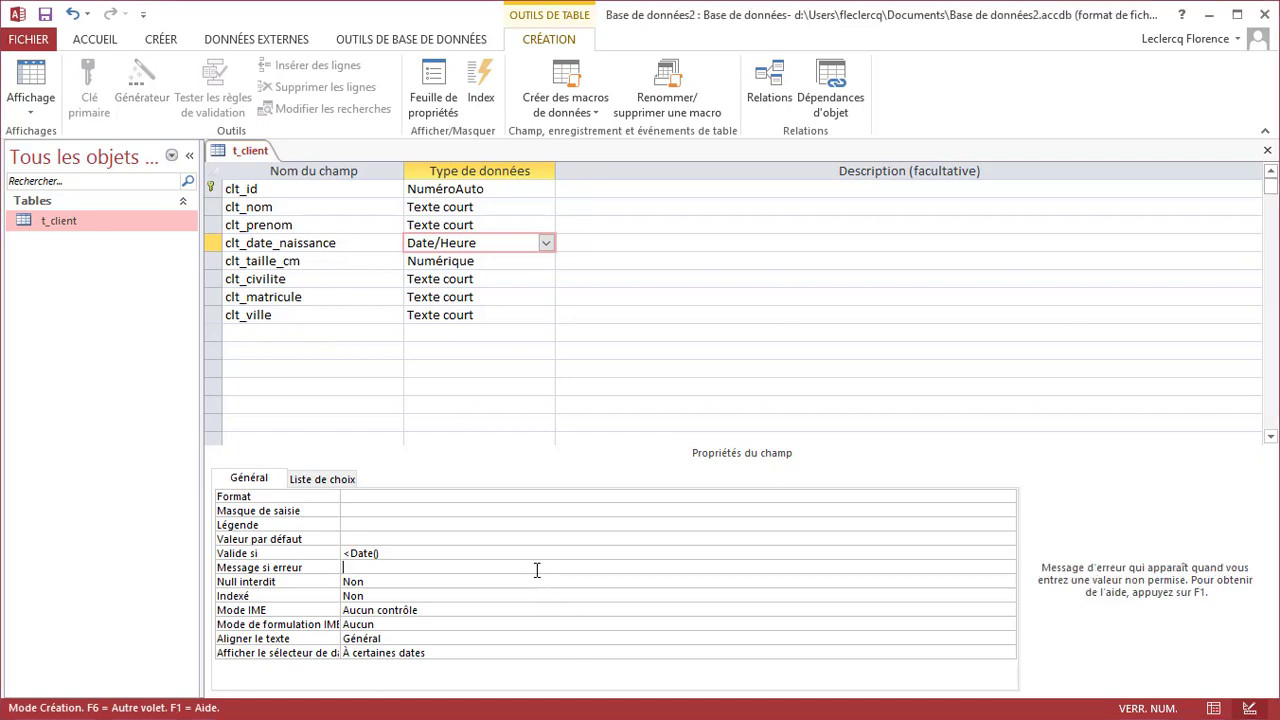
type("La date doit être postérieure à la date d'aujourd'hui")
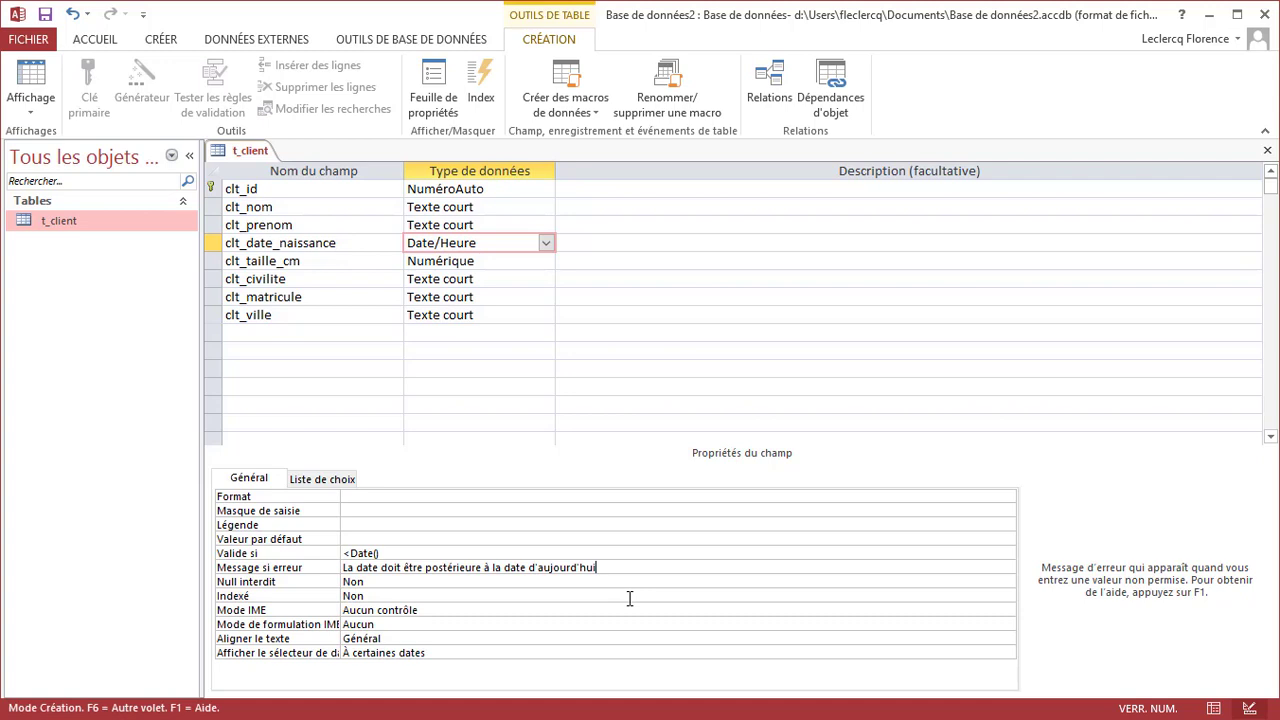
Save and switch to datasheet view, where birth date 23/05/2020 is rejected by the rule
right_click(250, 152)
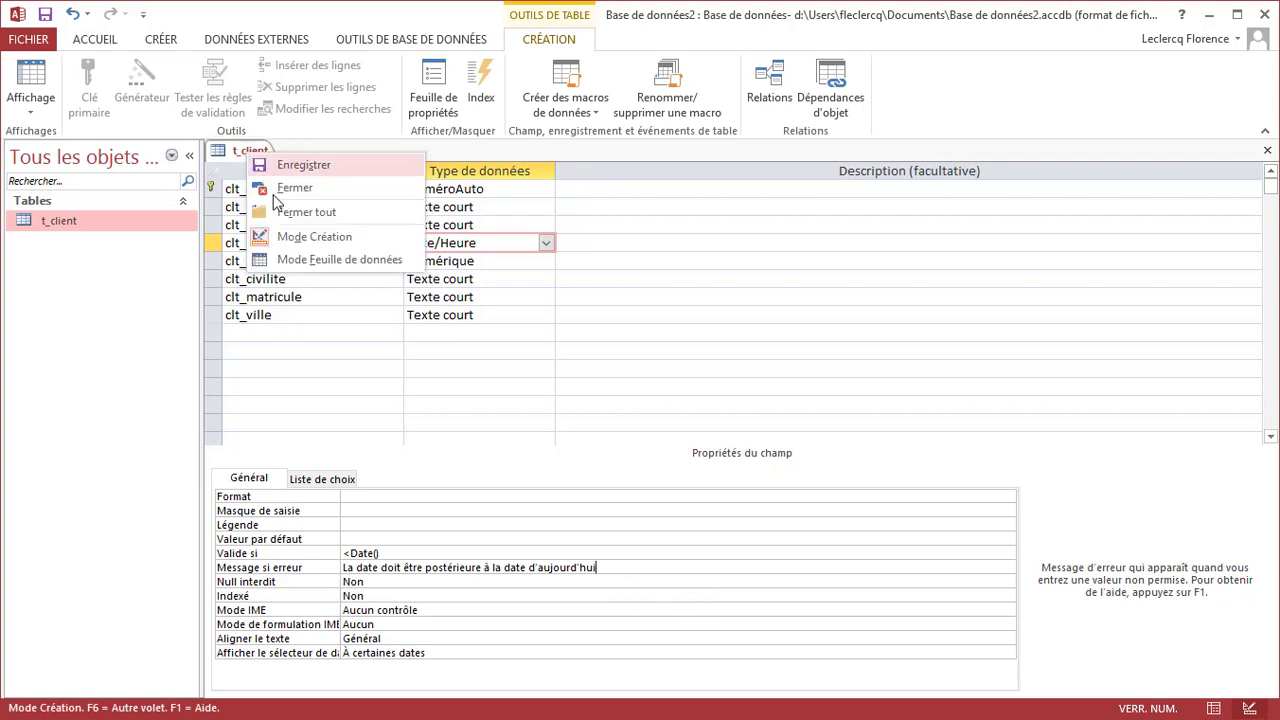
left_click(283, 260)
left_click(760, 492)
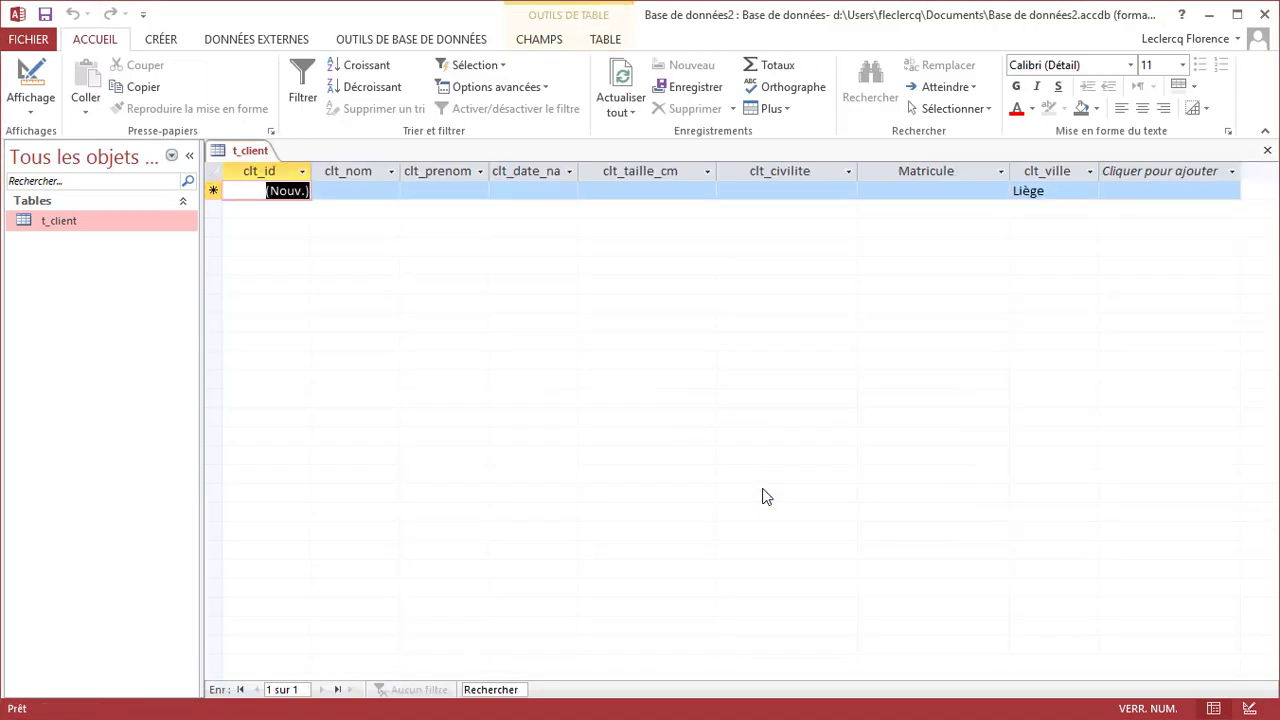
left_click(555, 190)
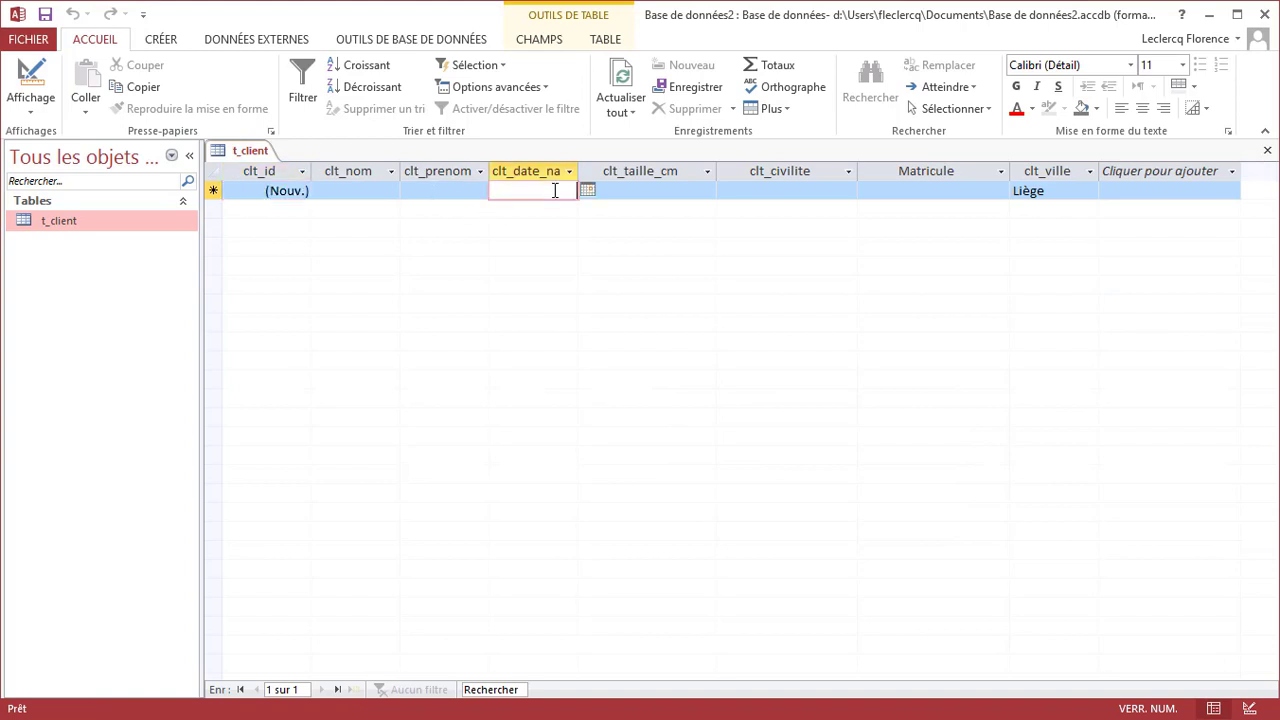
left_click(587, 190)
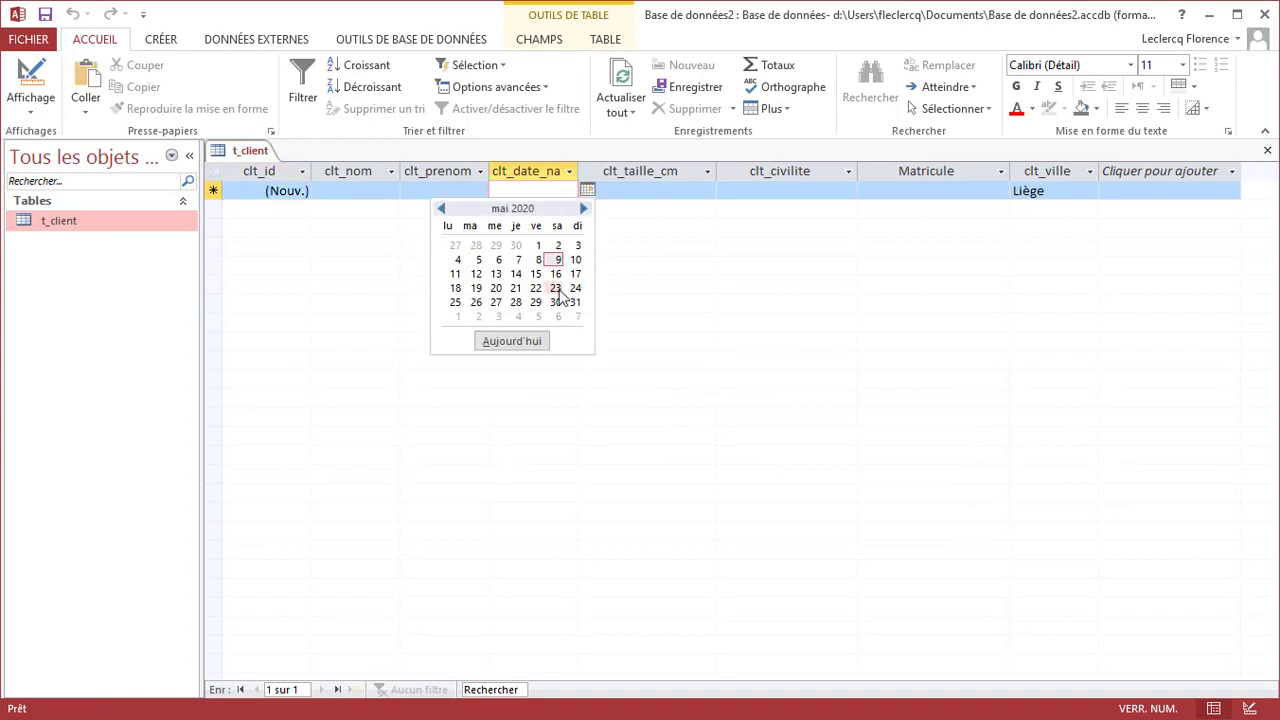
left_click(560, 290)
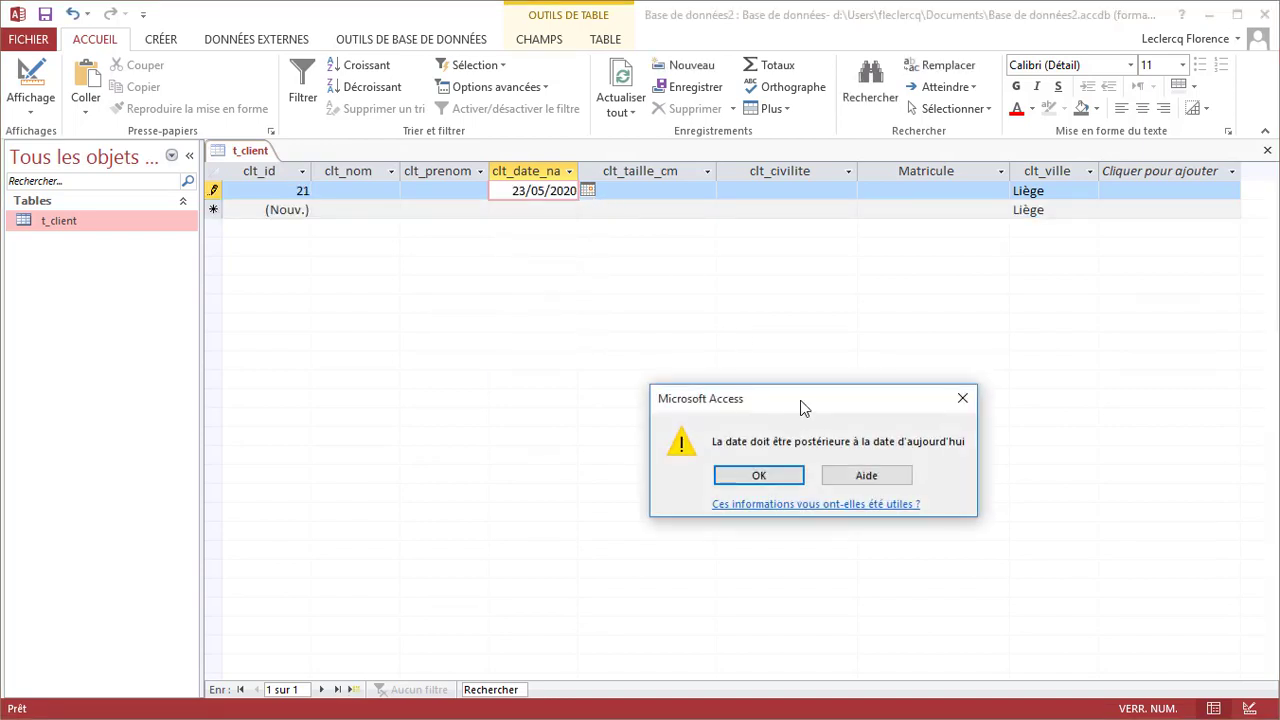
left_click_drag(800, 404, 561, 238)
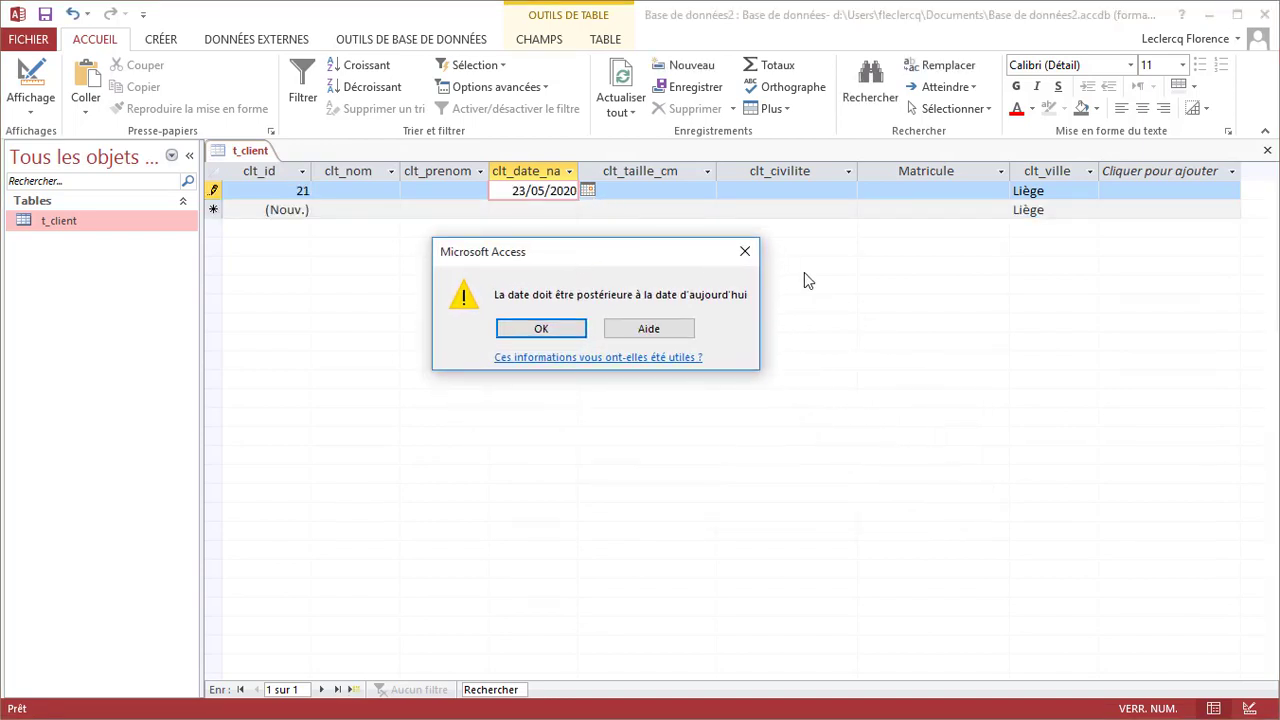
left_click(560, 328)
Change record 21's birth date to 04/05/2020 and move to the height cell
left_click(587, 190)
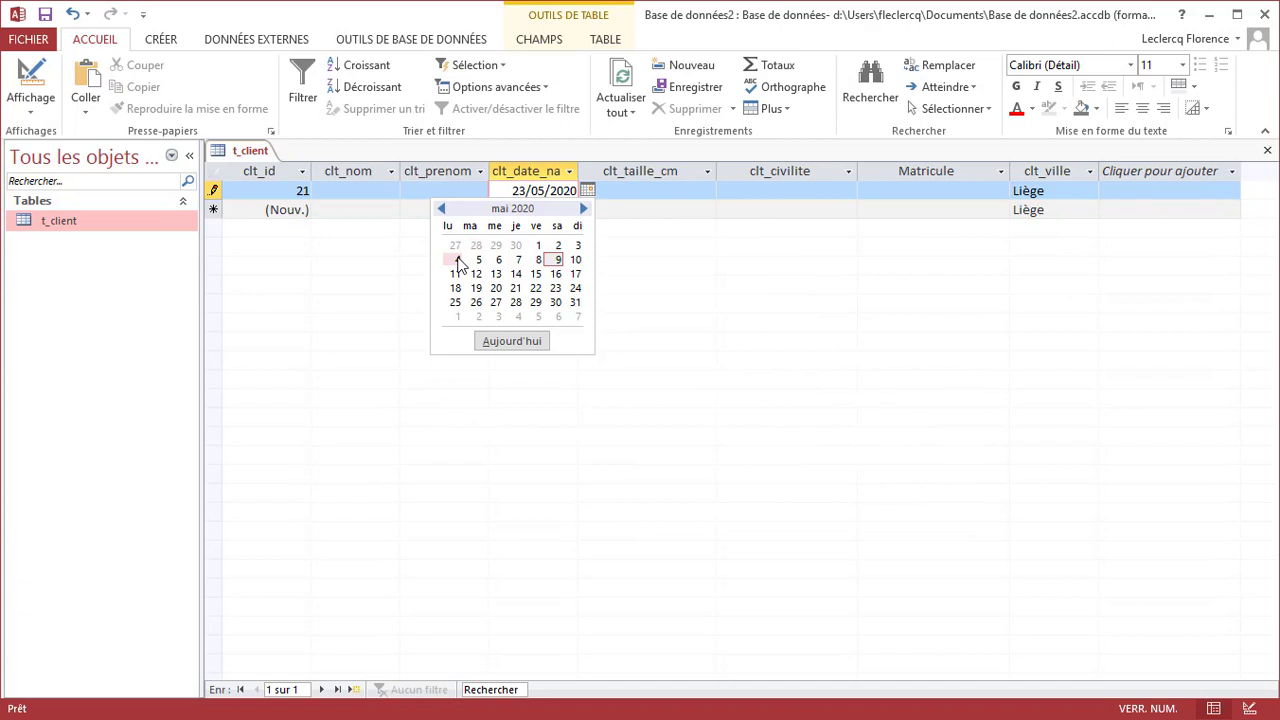
left_click(456, 261)
left_click(629, 194)
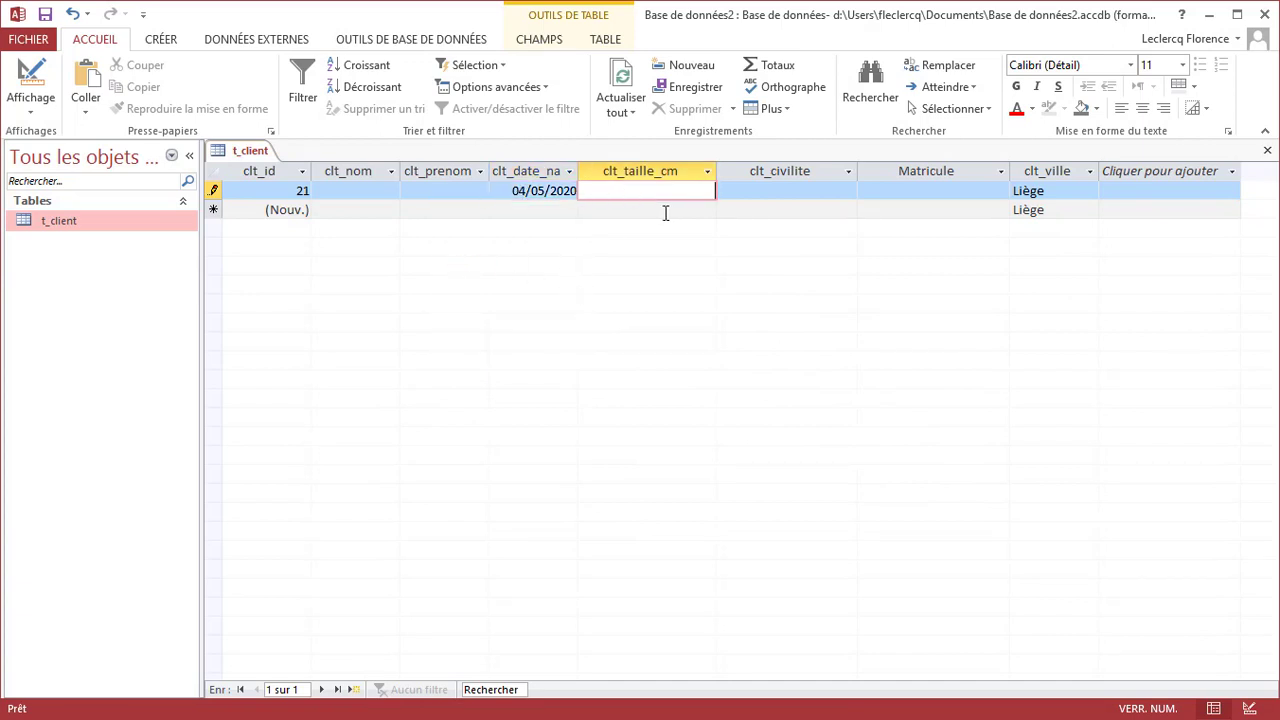
right_click(245, 155)
Set clt_nom's Null interdit property to Oui, then return to datasheet view
left_click(289, 235)
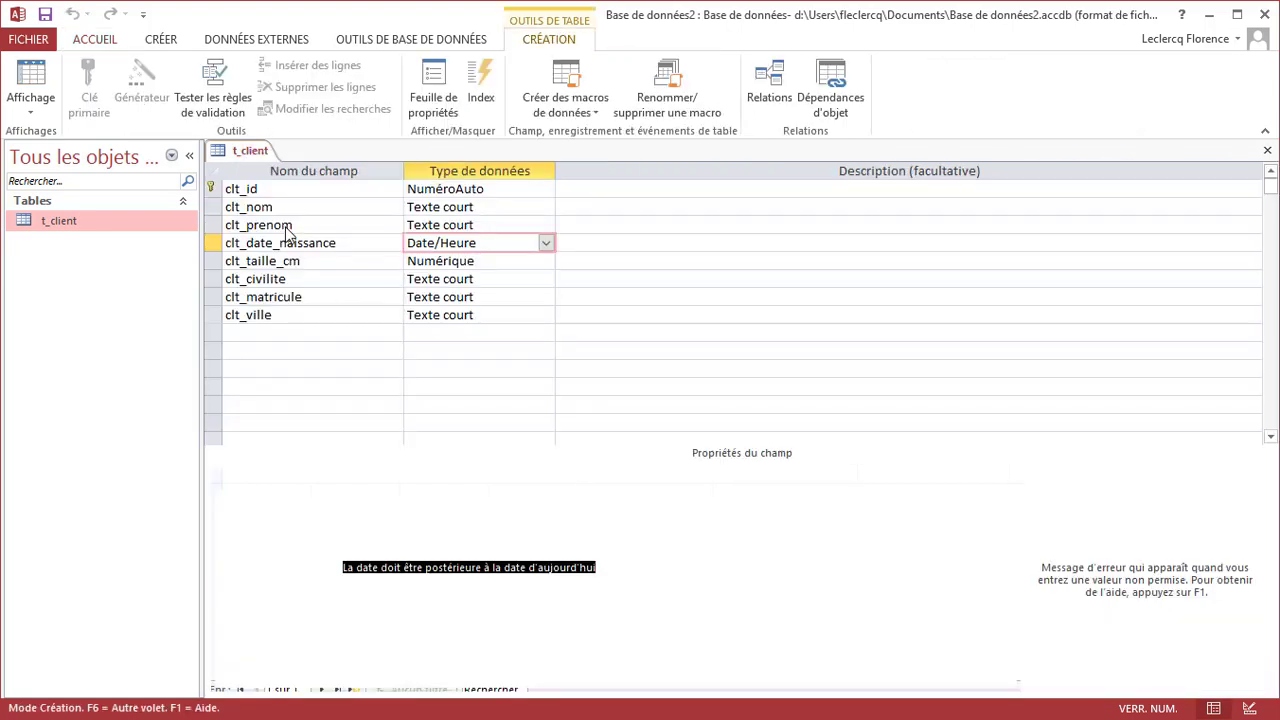
left_click(411, 552)
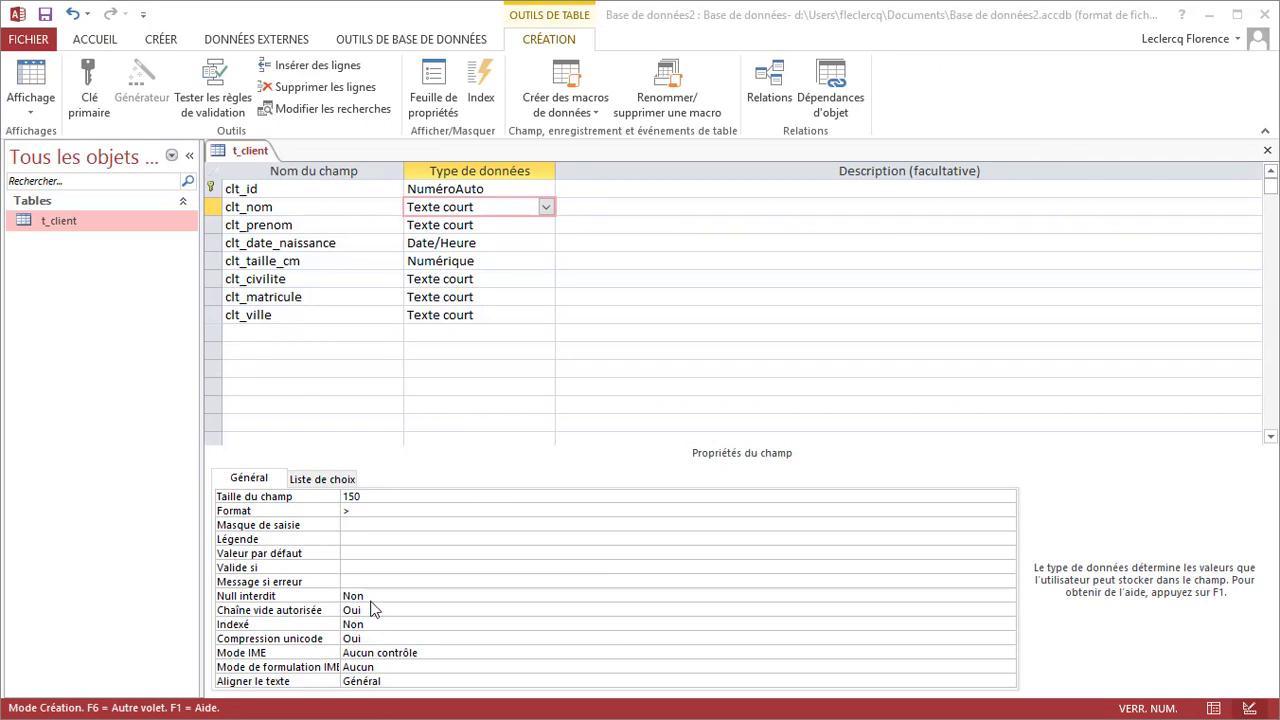
left_click(331, 212)
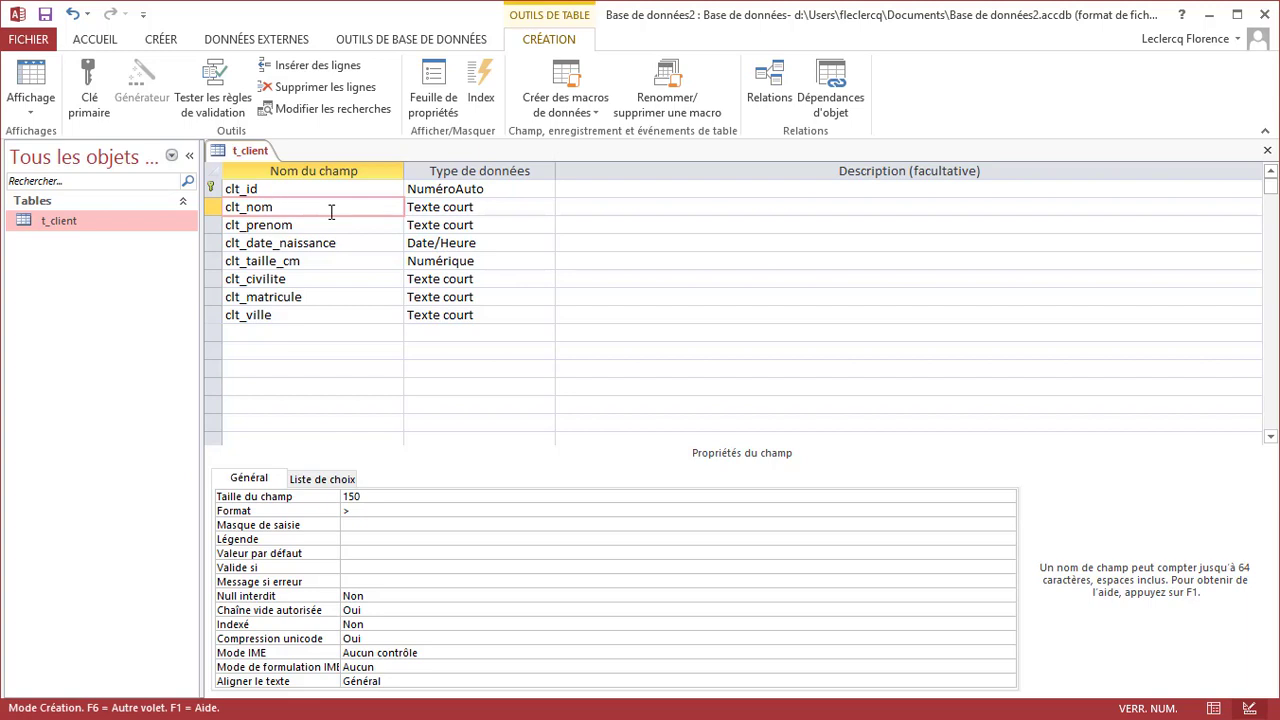
double_click(370, 596)
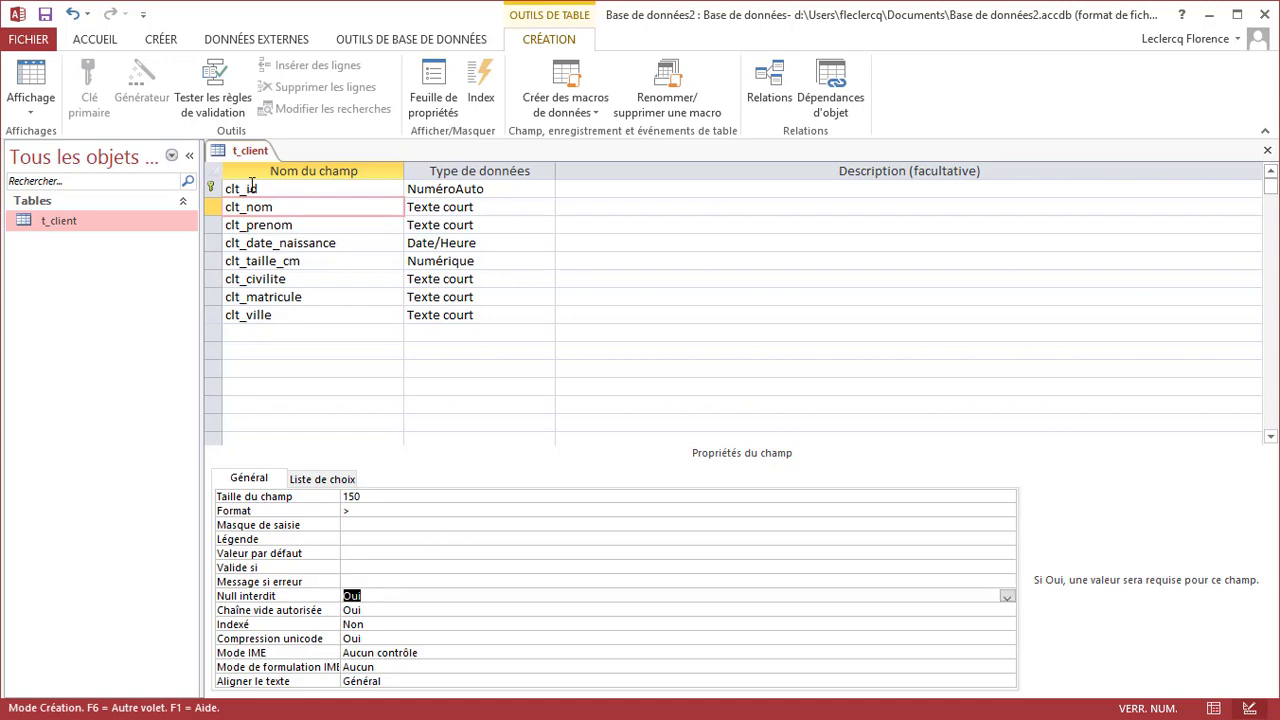
right_click(240, 152)
left_click(300, 256)
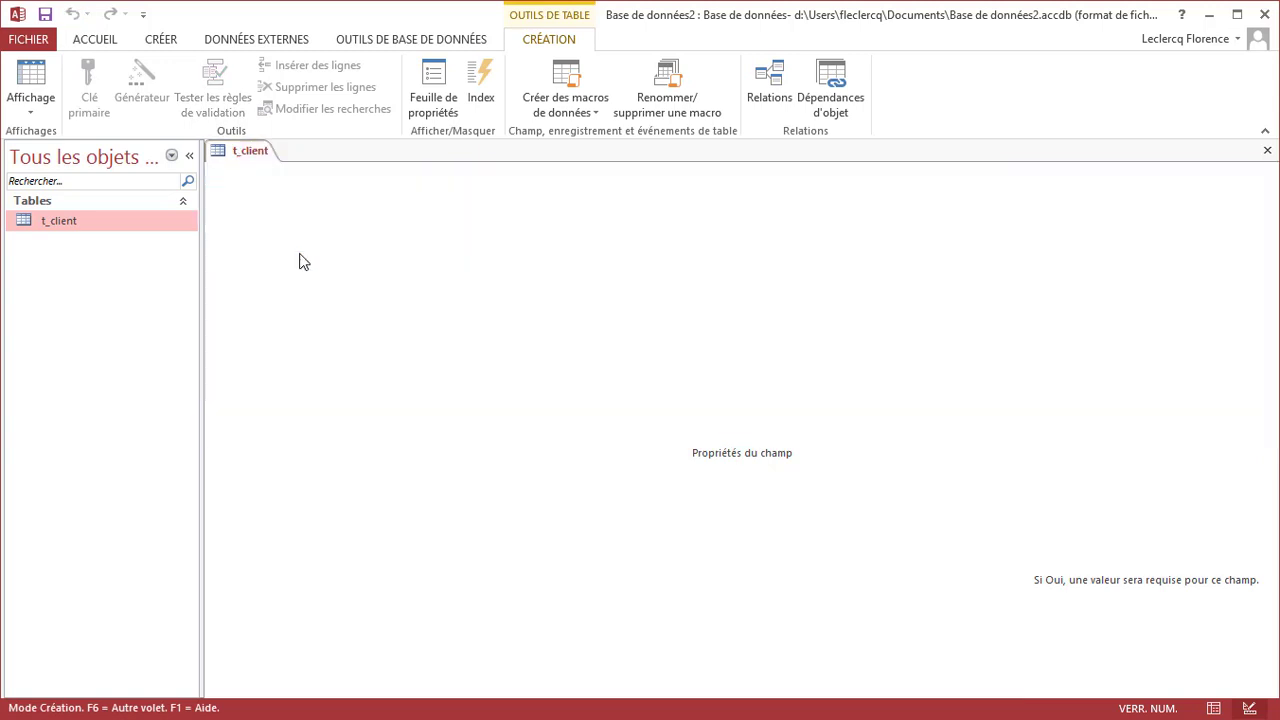
Fill record 22 with a first name, birth date 04/05/2020, height 180 and civility Mademoiselle
left_click(432, 190)
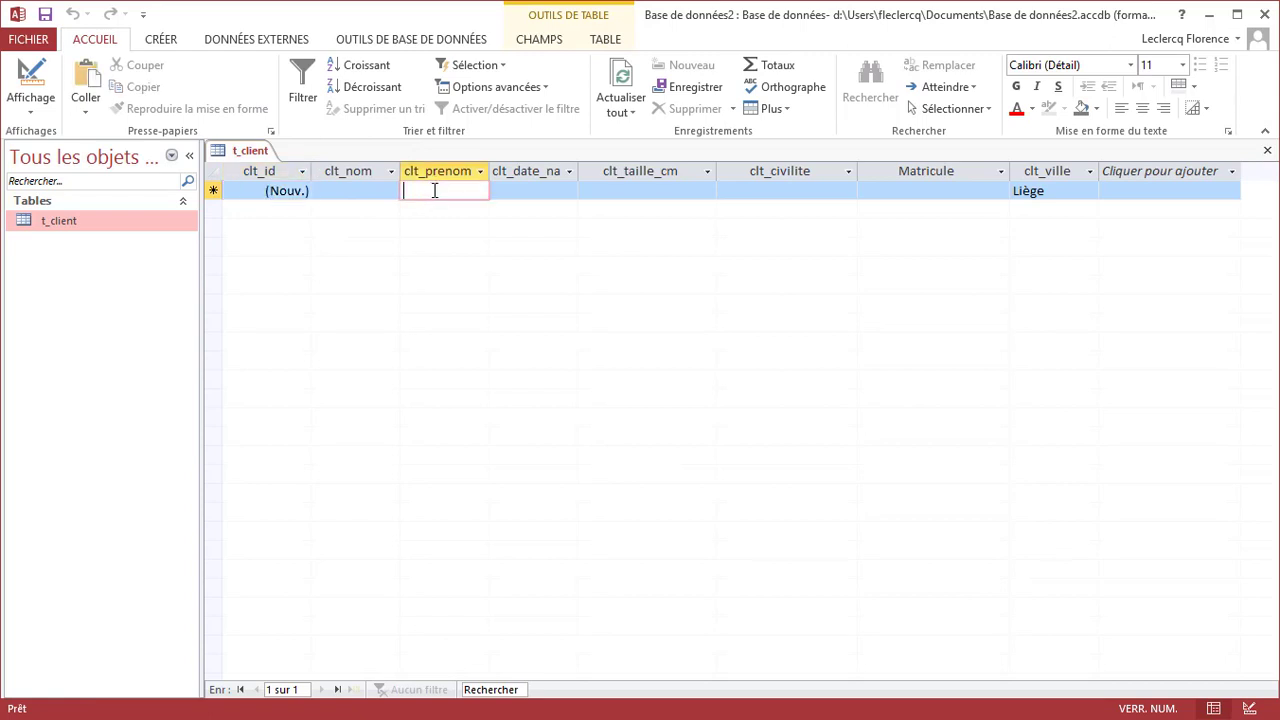
type("Flo")
key("BackSpace")
key("BackSpace")
key("BackSpace")
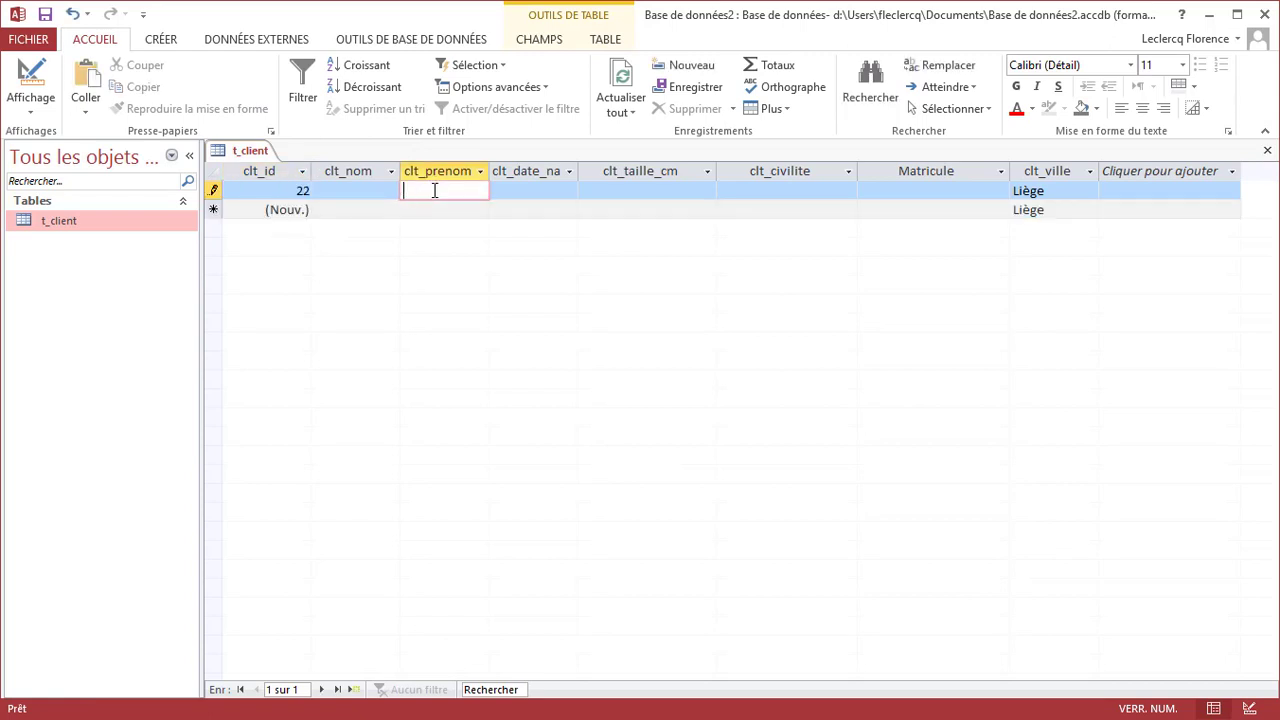
type("Florence")
key("Tab")
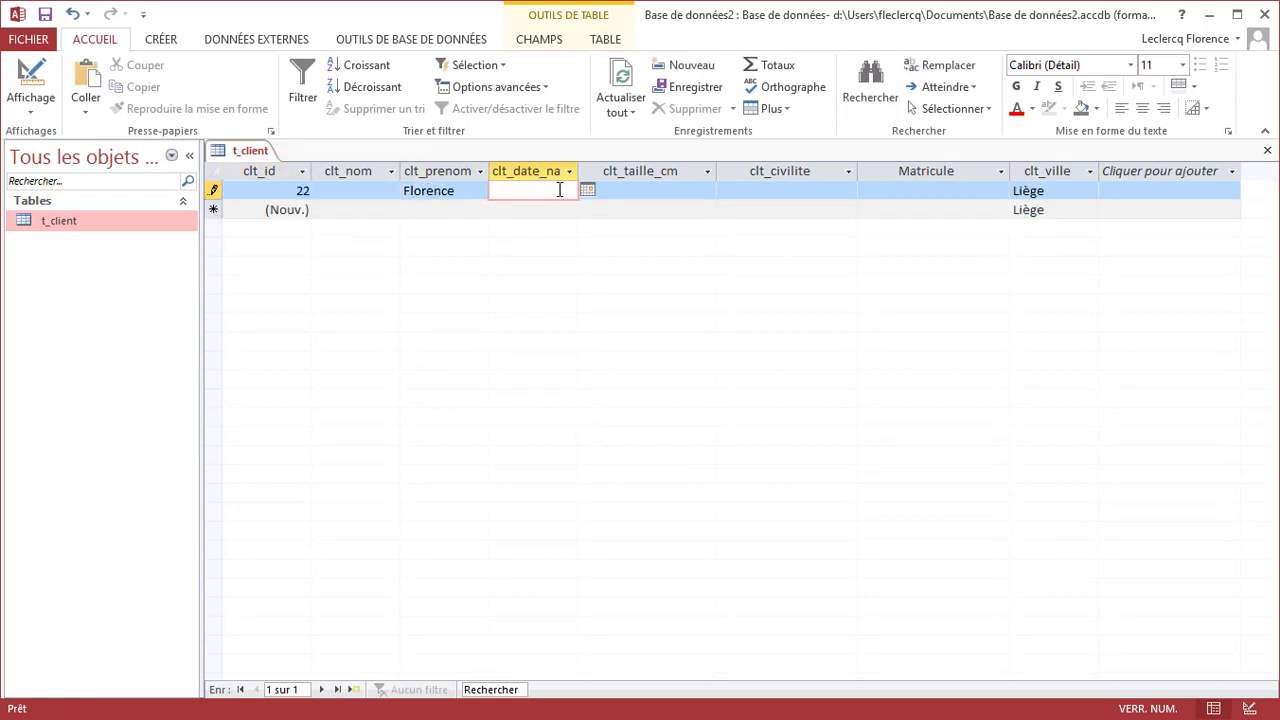
left_click(587, 190)
left_click(456, 260)
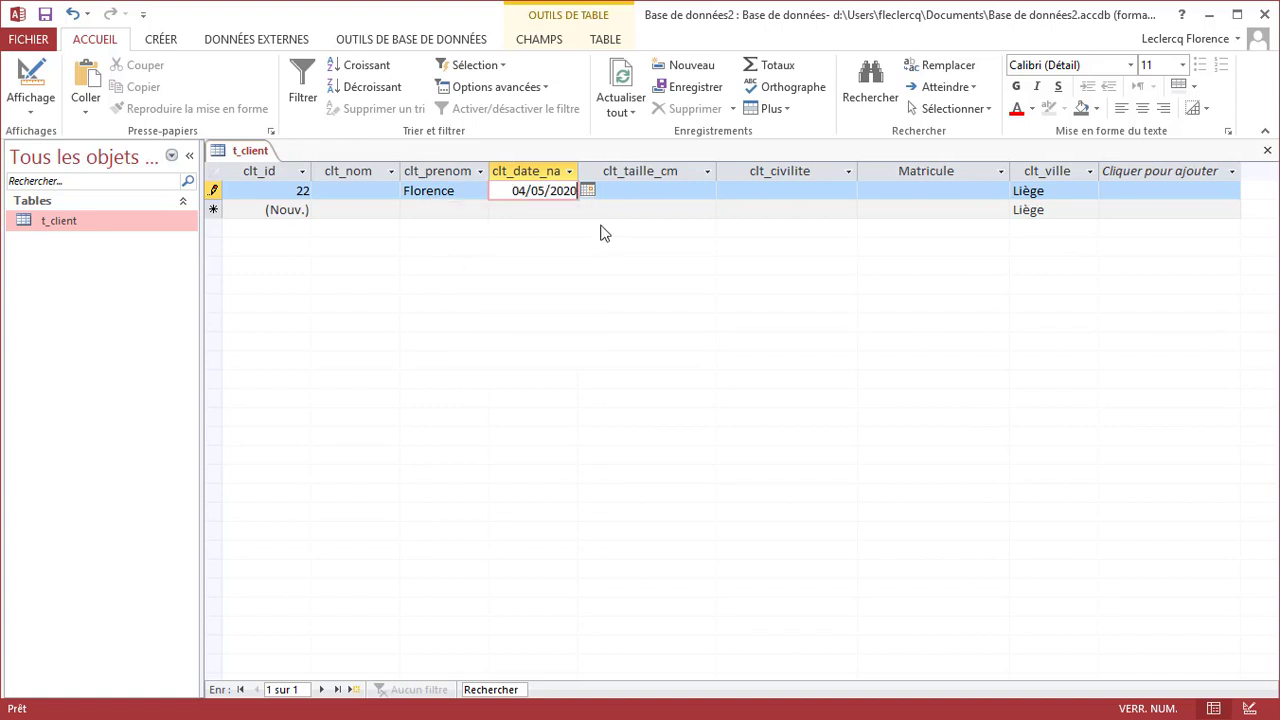
left_click(680, 192)
type("180")
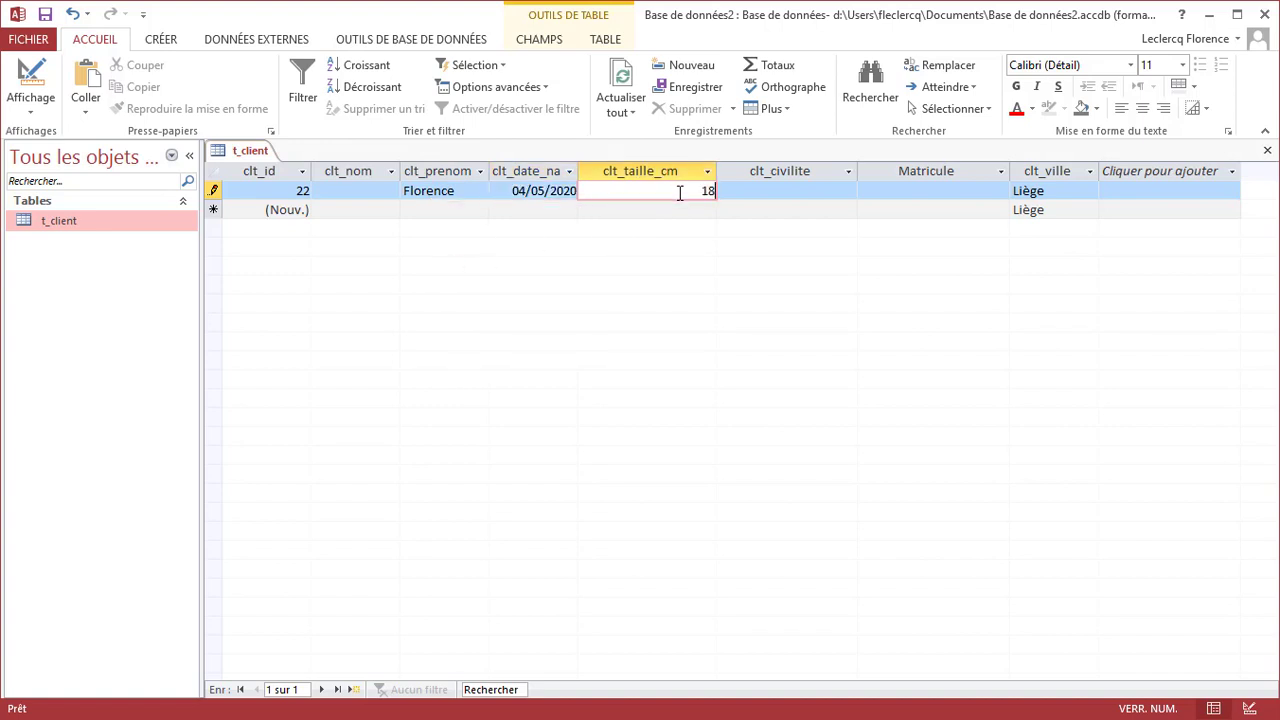
left_click(832, 190)
left_click(848, 191)
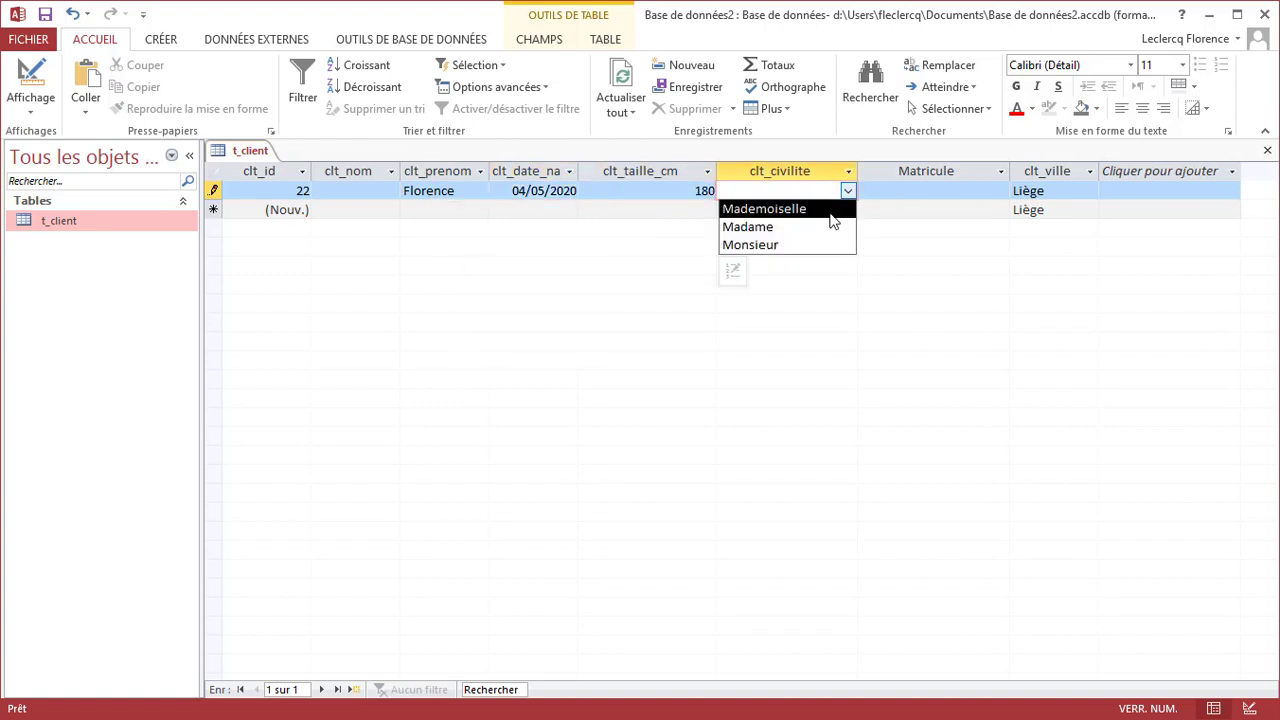
left_click(828, 207)
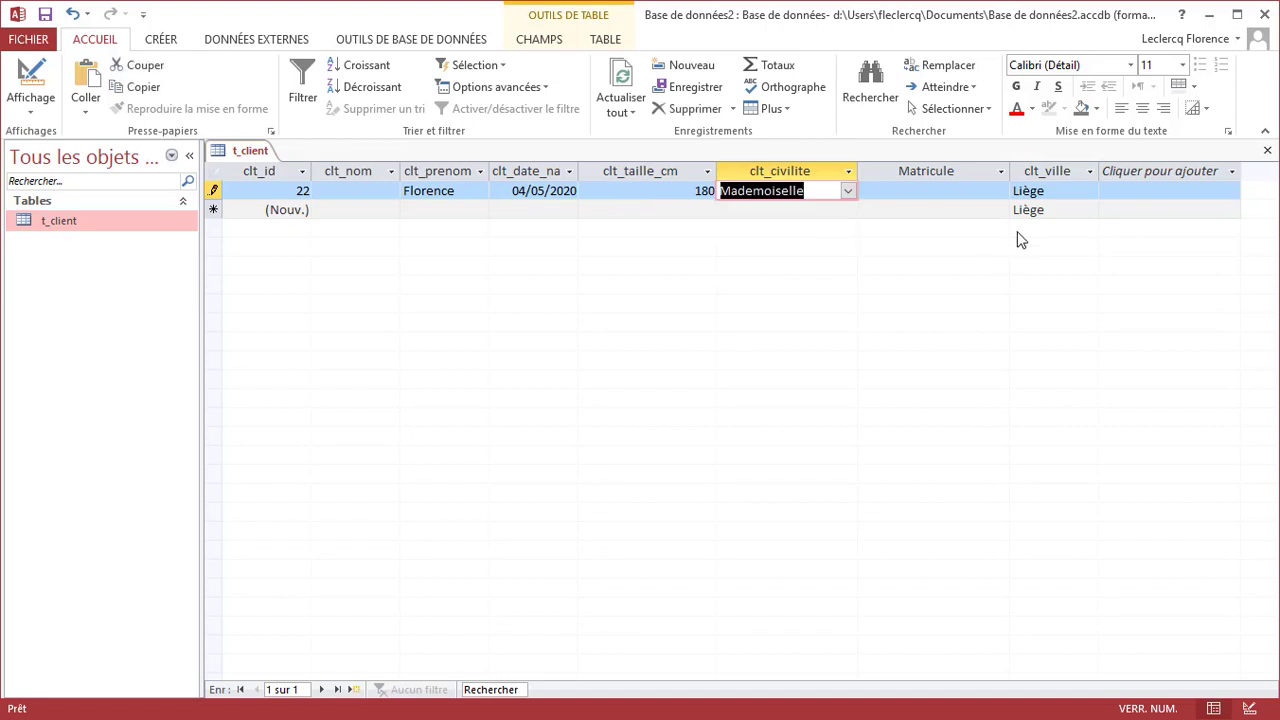
Trigger the required-name error with clt_nom empty, then enter a surname and save
left_click(345, 211)
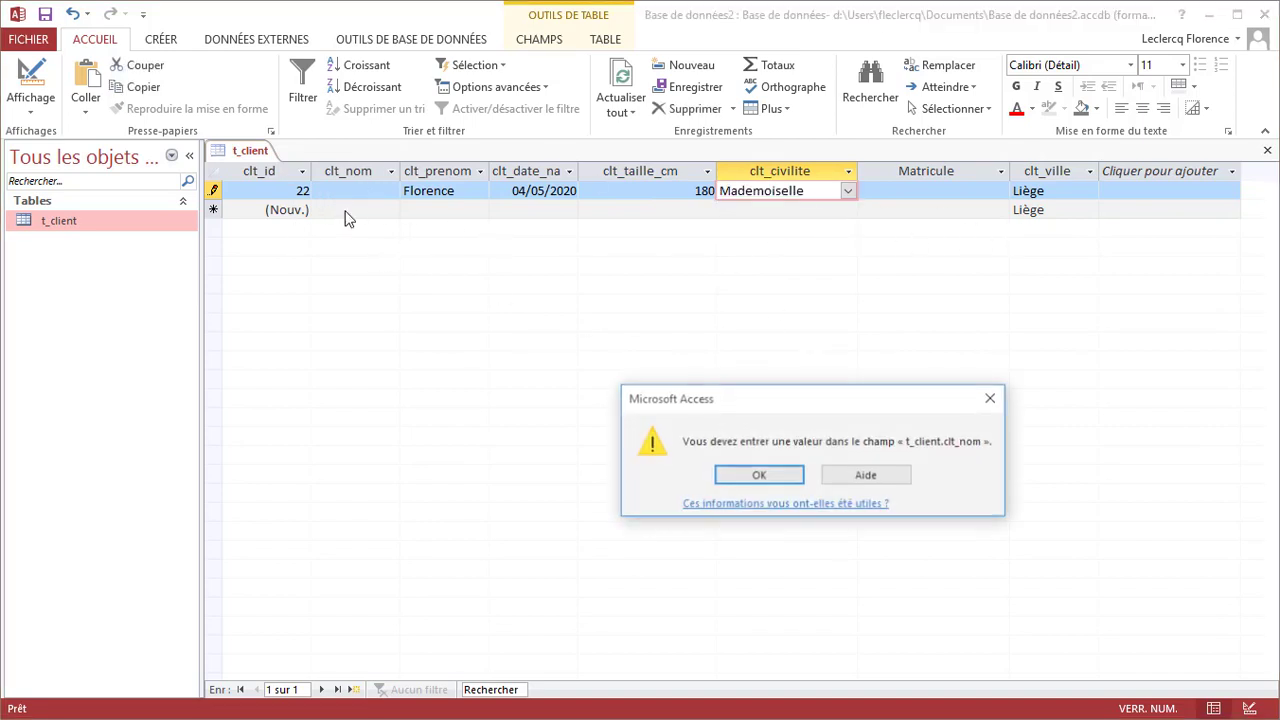
left_click_drag(797, 418, 497, 308)
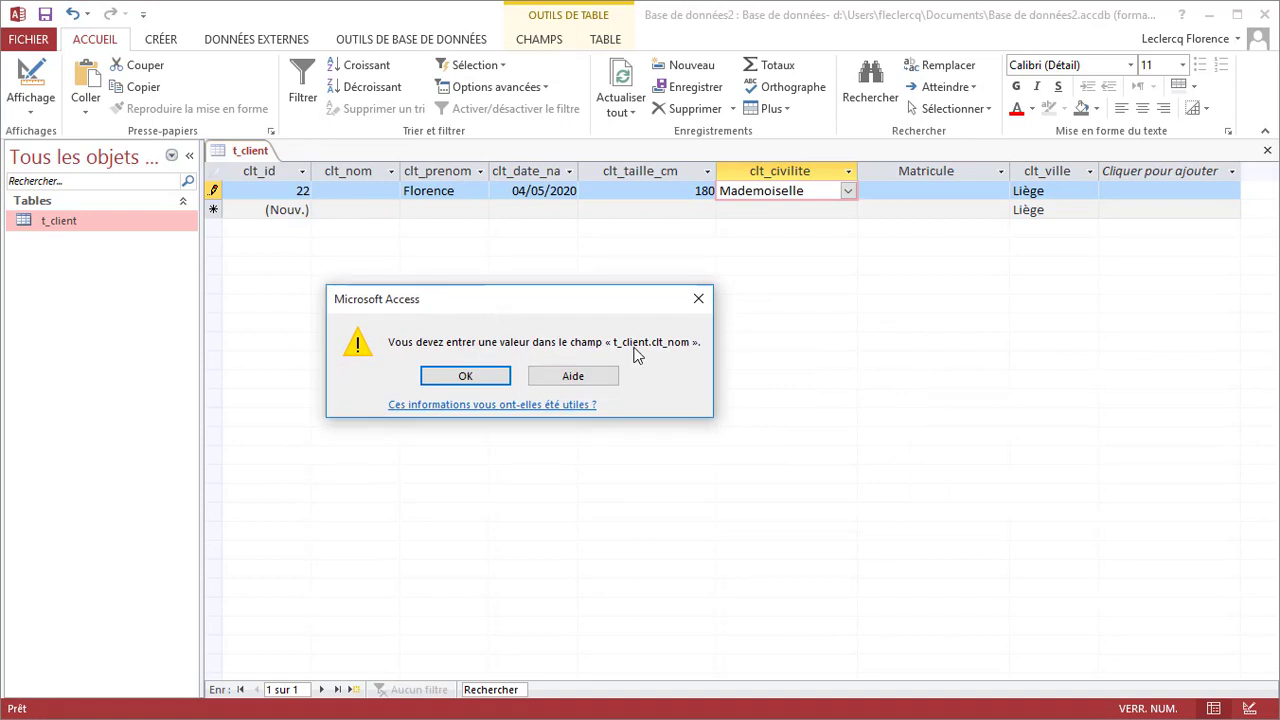
left_click(465, 377)
left_click(364, 191)
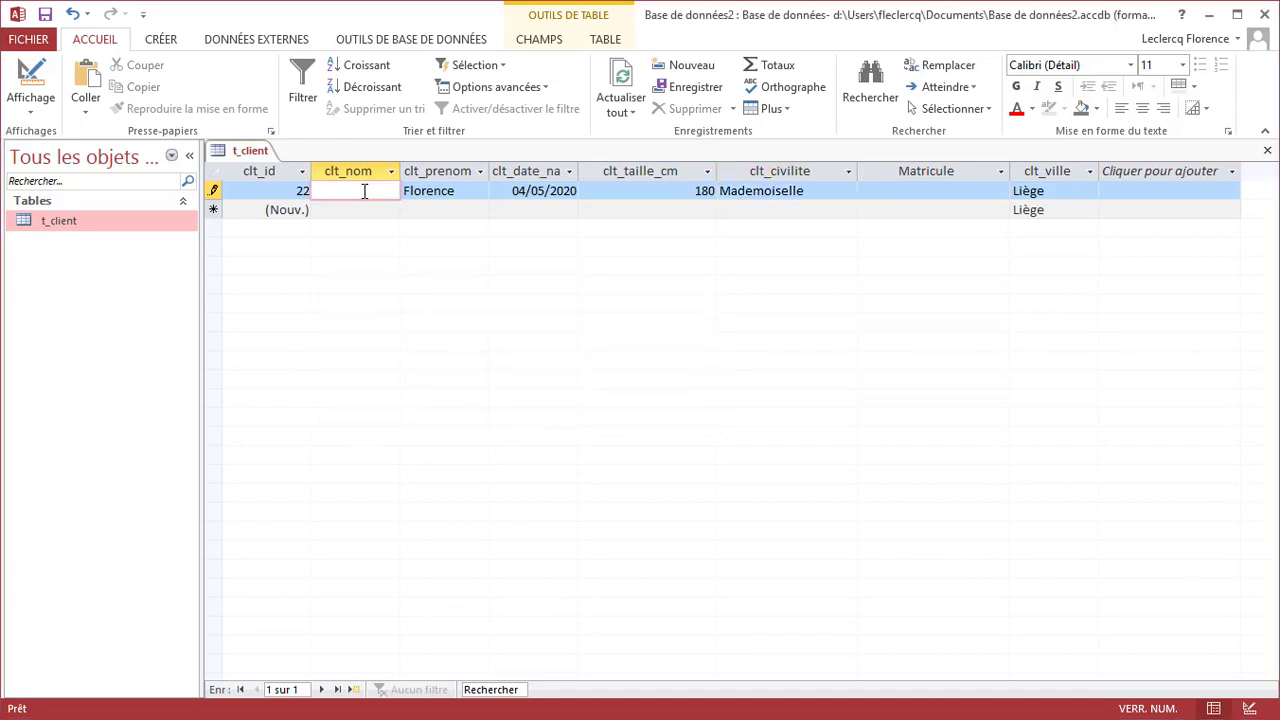
key("Tab")
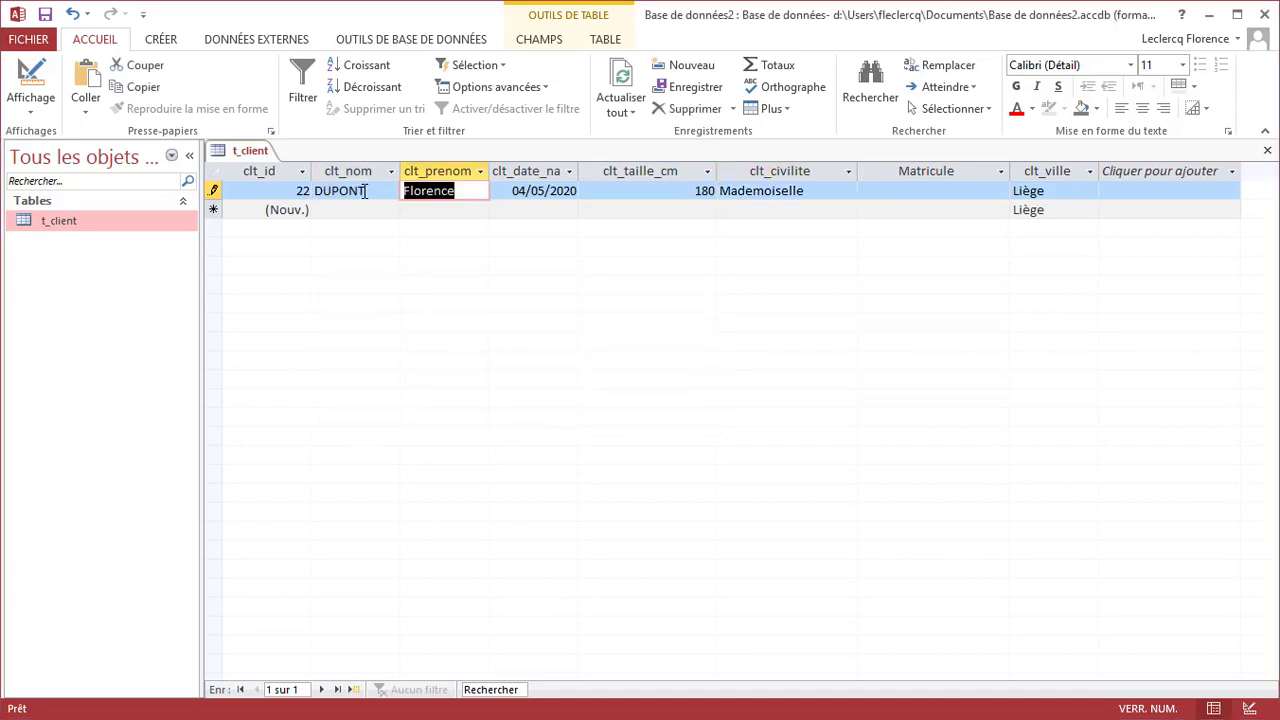
left_click(369, 212)
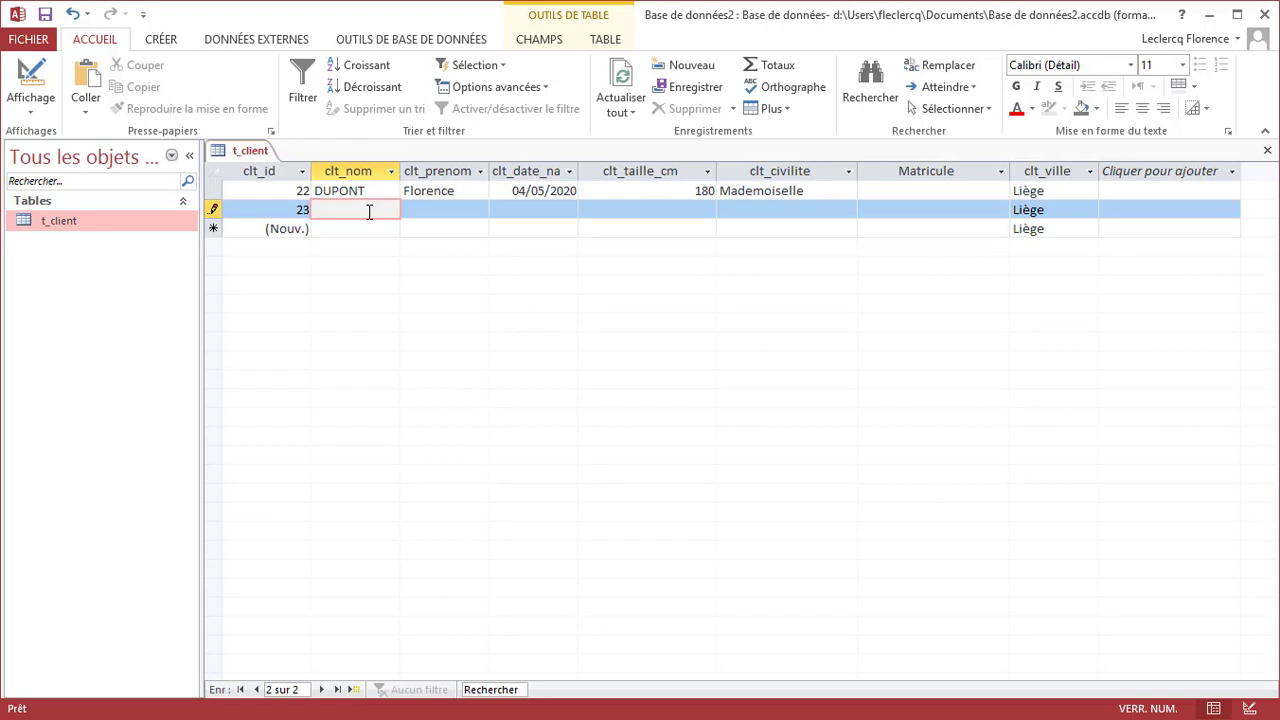
Save record 23 with only a first name and an empty clt_nom, then select records 22–23
key("Tab")
type("flore")
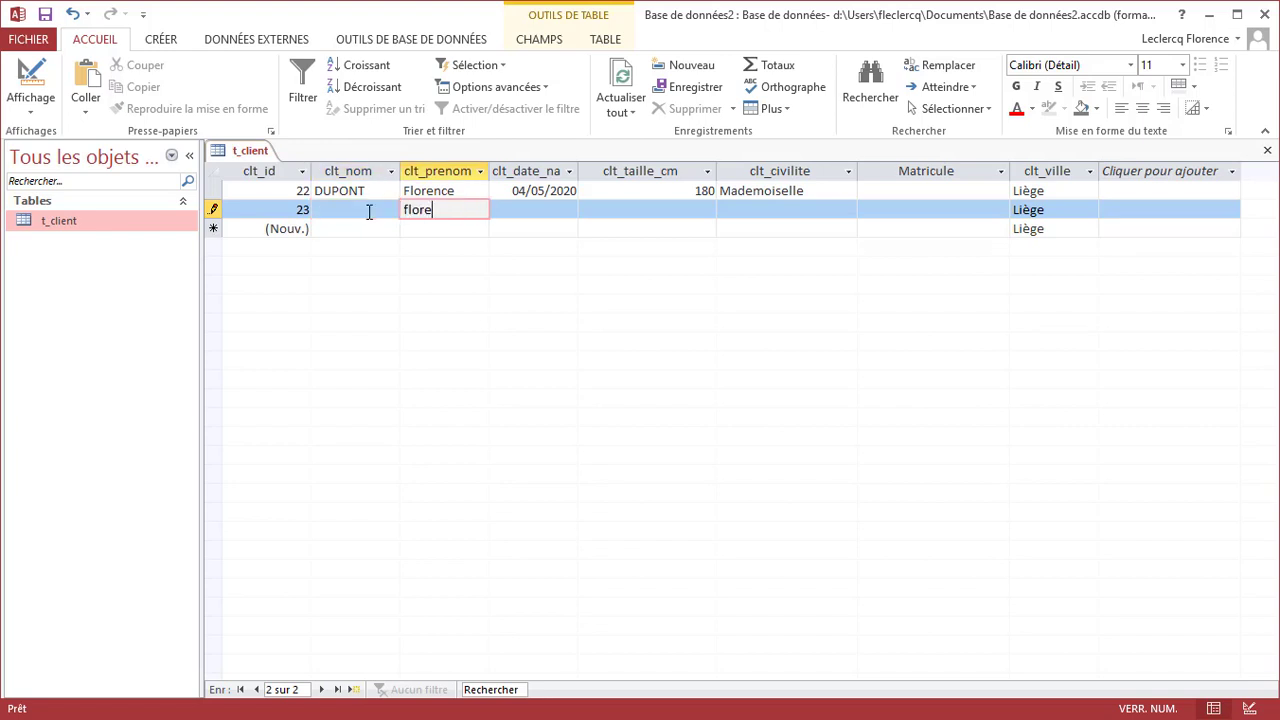
type("nce")
key("Tab")
left_click(363, 228)
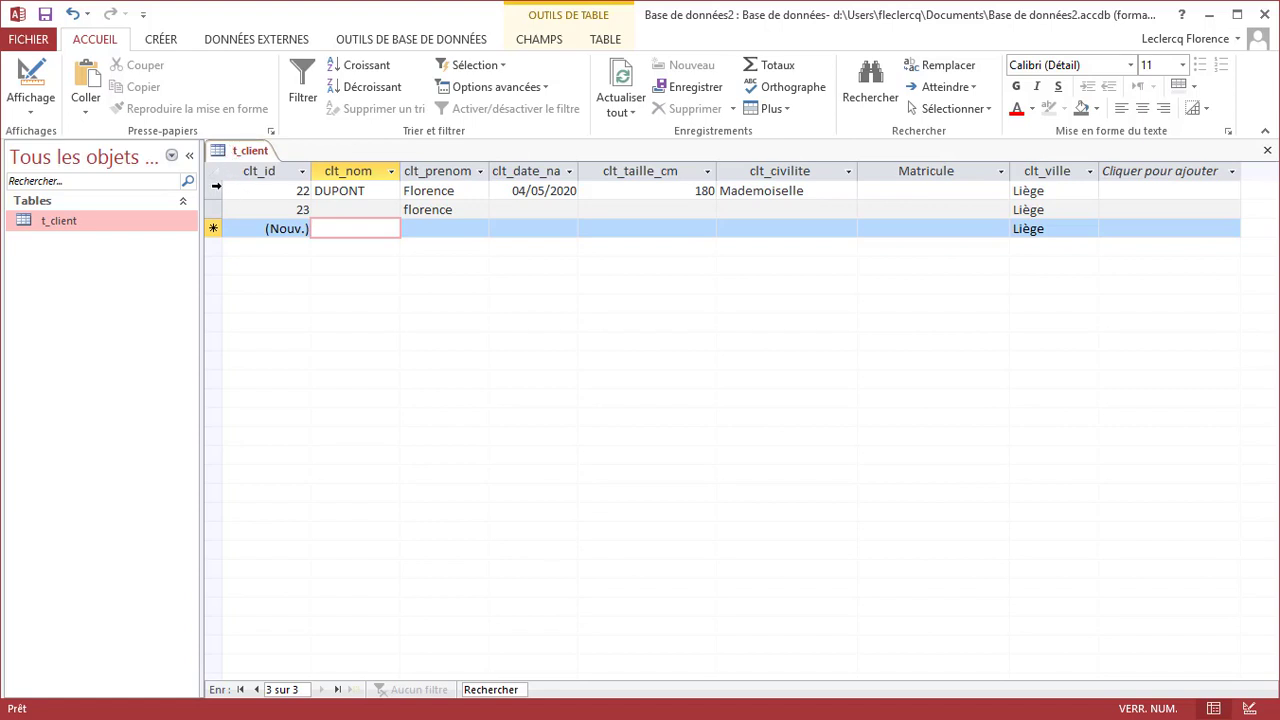
left_click_drag(215, 185, 211, 205)
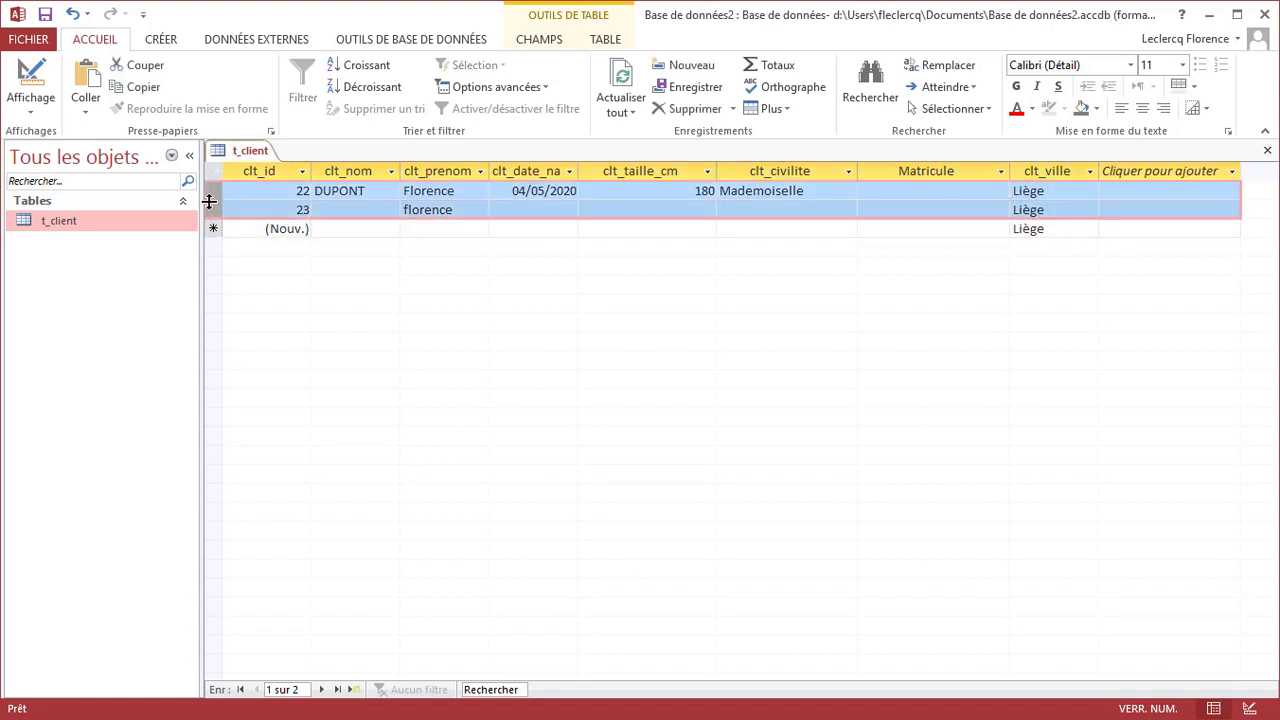
Delete the two selected test records permanently
right_click(209, 201)
left_click(235, 237)
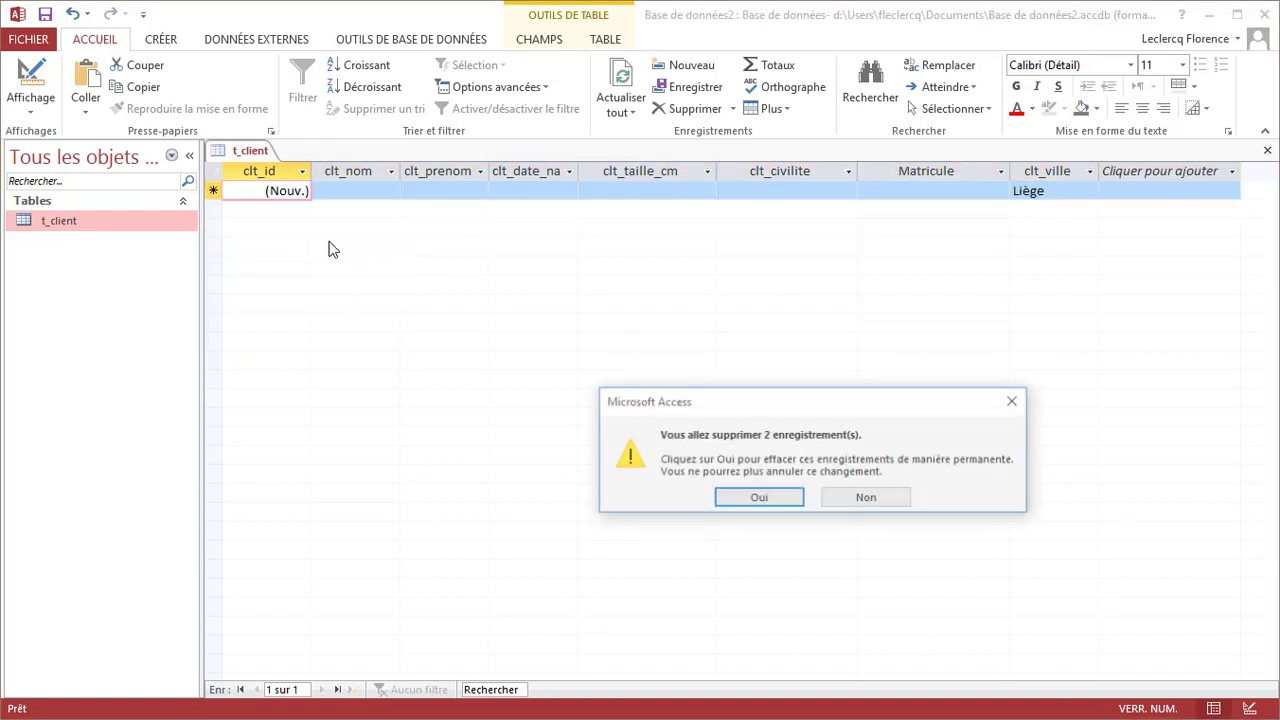
left_click(737, 501)
Set clt_nom's Chaîne vide autorisée to Non, save, and return to the datasheet
right_click(229, 150)
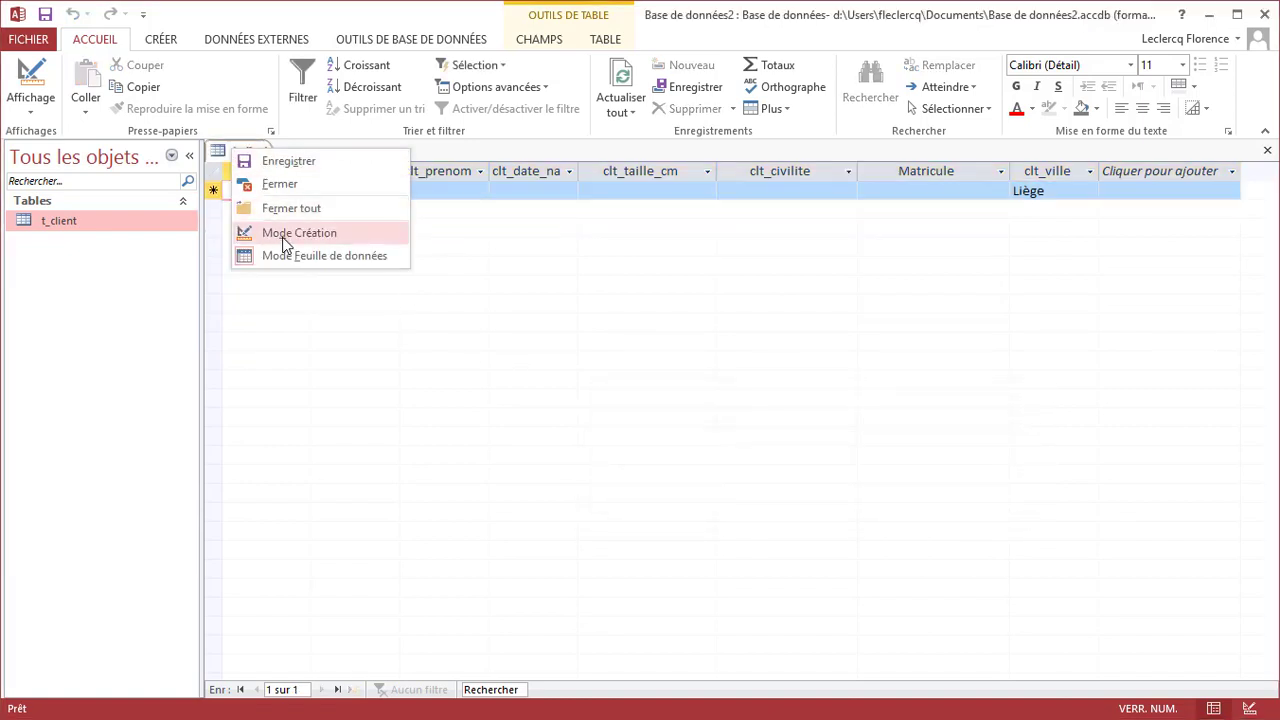
left_click(282, 240)
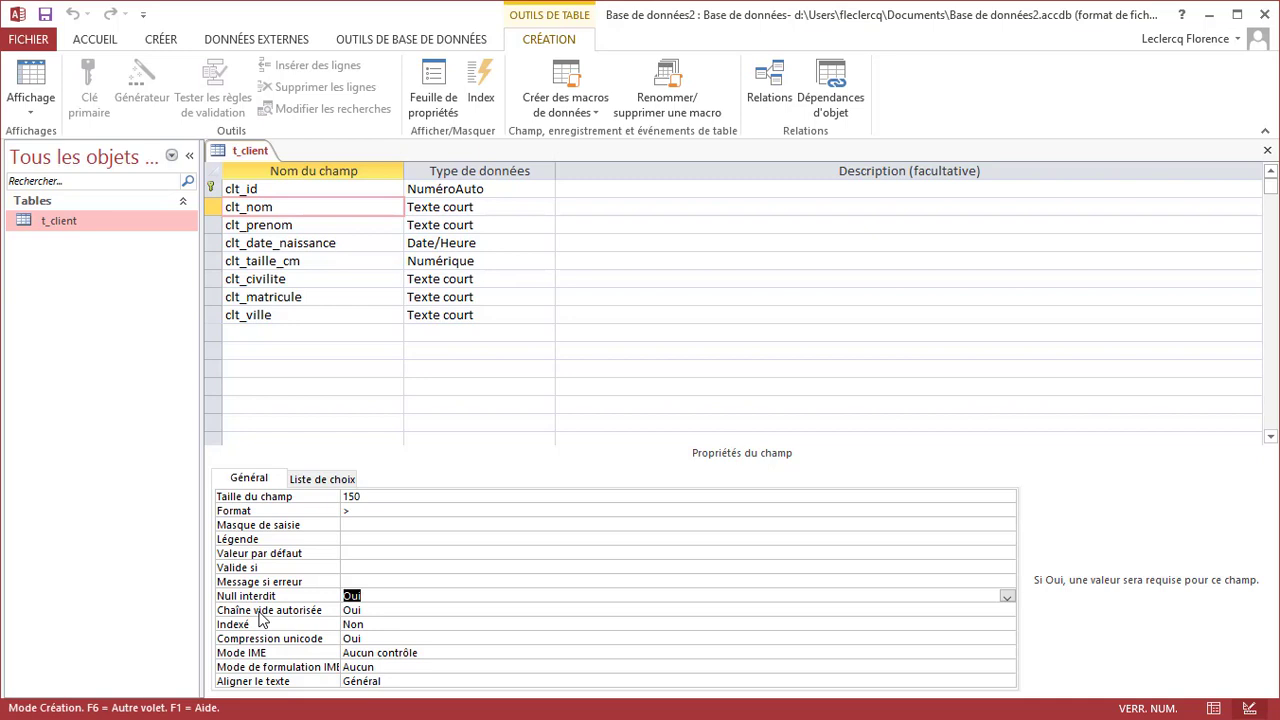
double_click(381, 610)
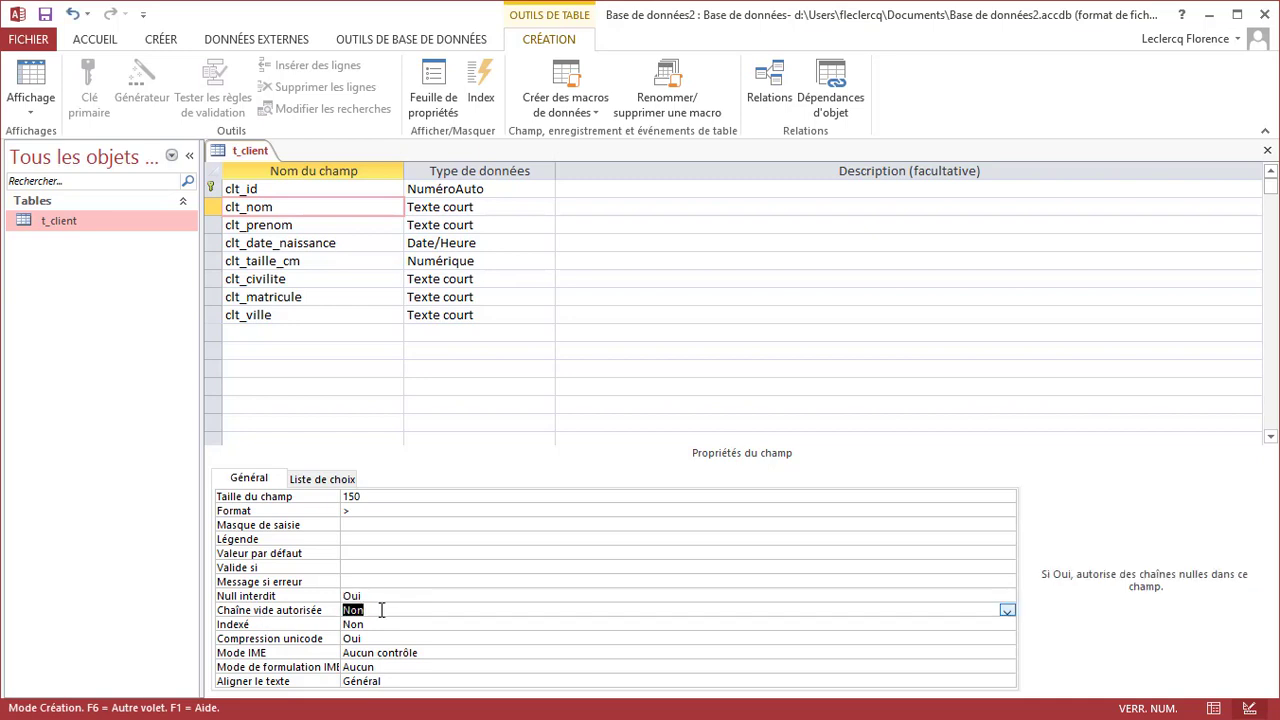
right_click(230, 155)
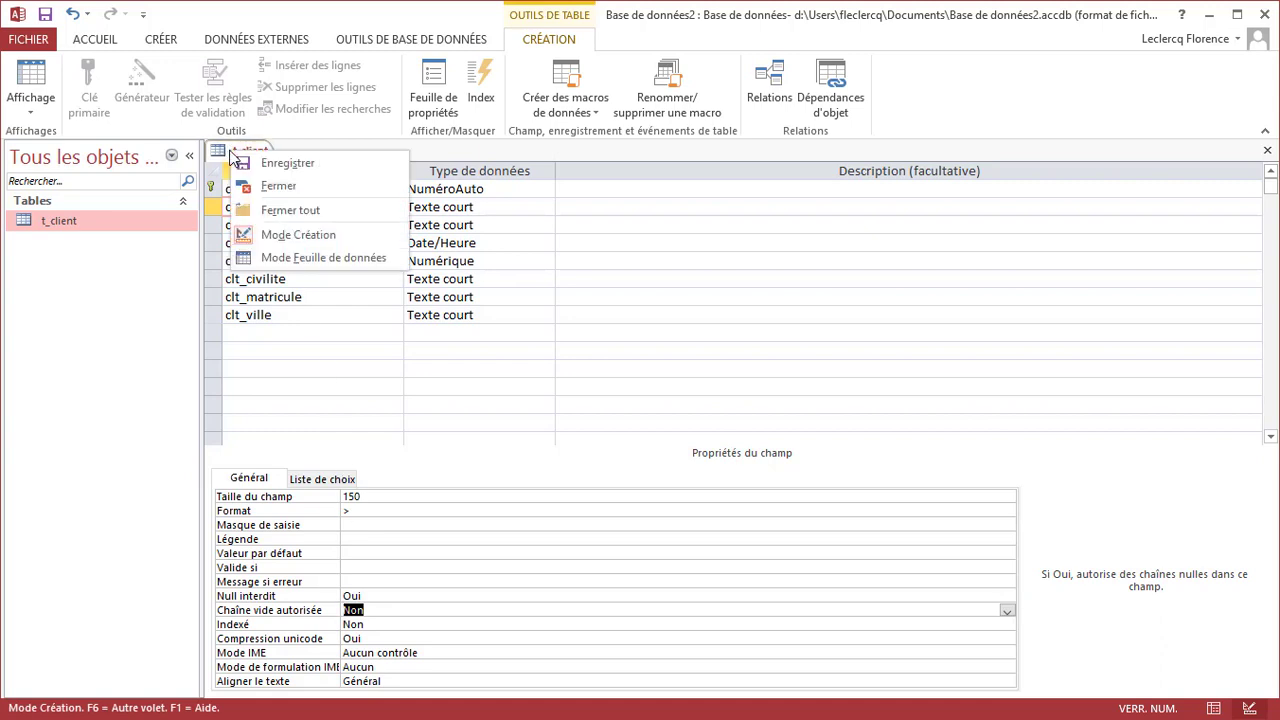
left_click(297, 257)
left_click(759, 492)
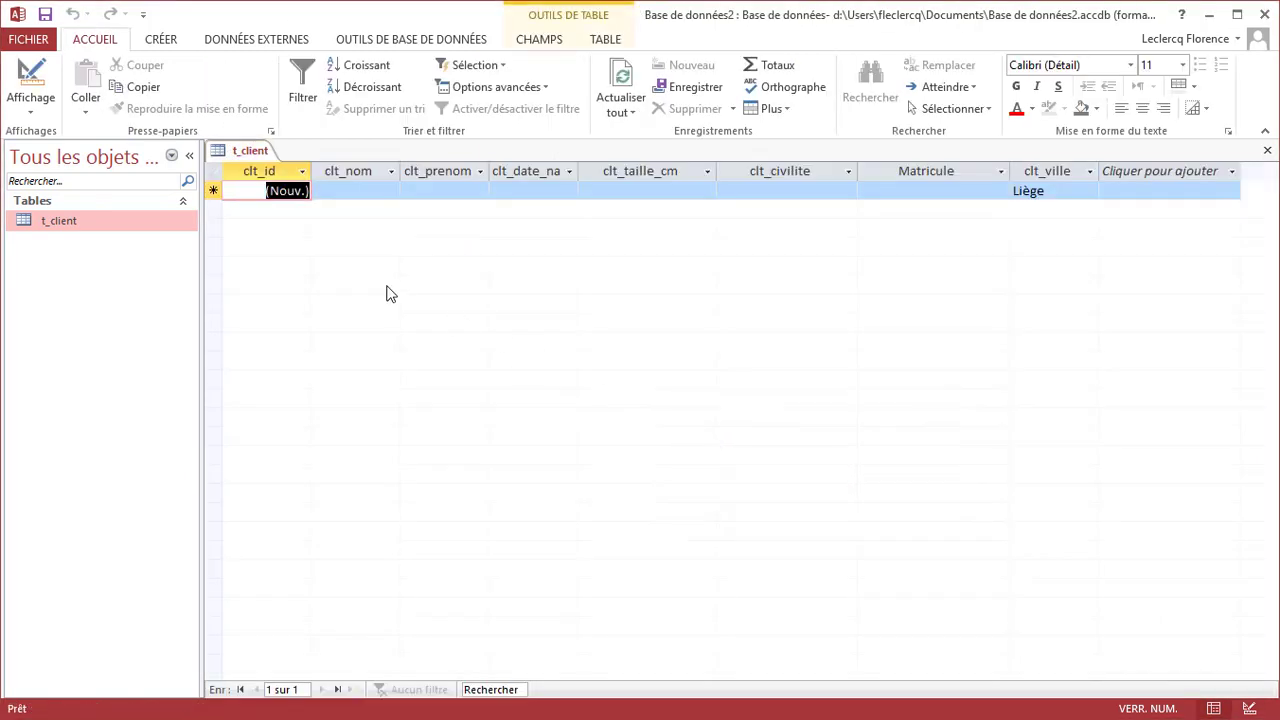
Leave clt_nom blank on a new record to get the missing-name warning, then type a surname
left_click(355, 189)
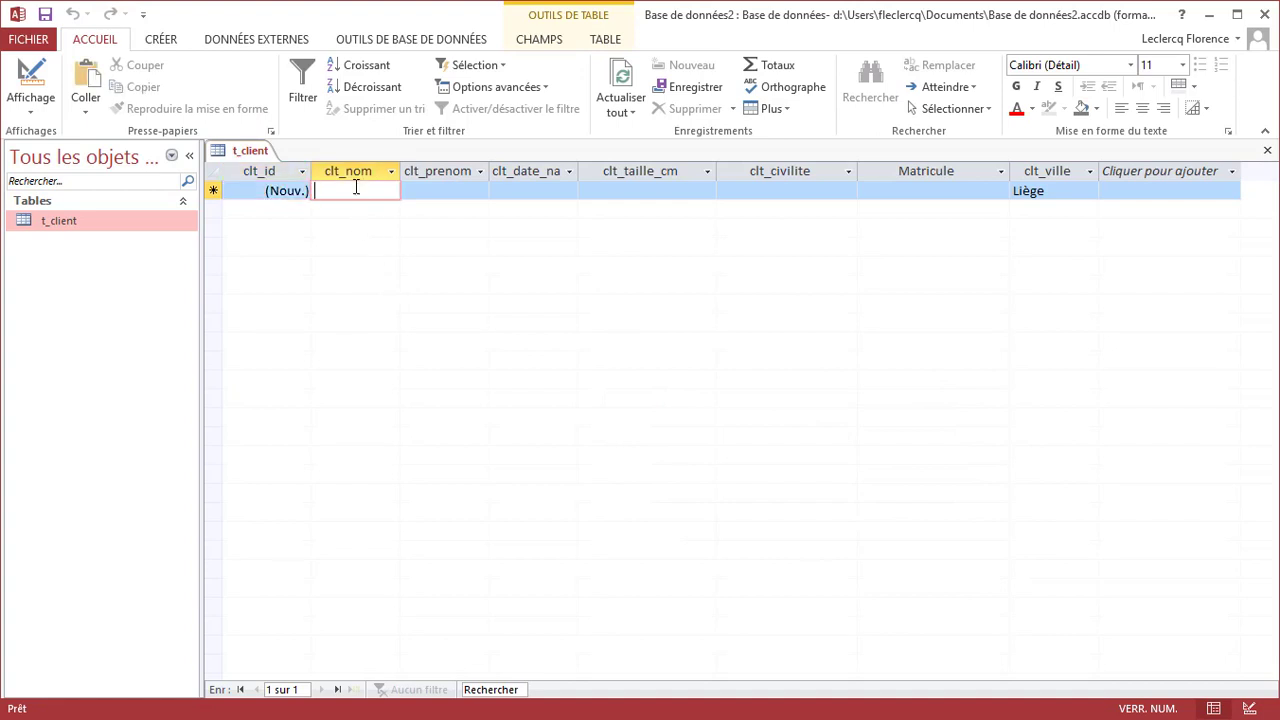
left_click(455, 195)
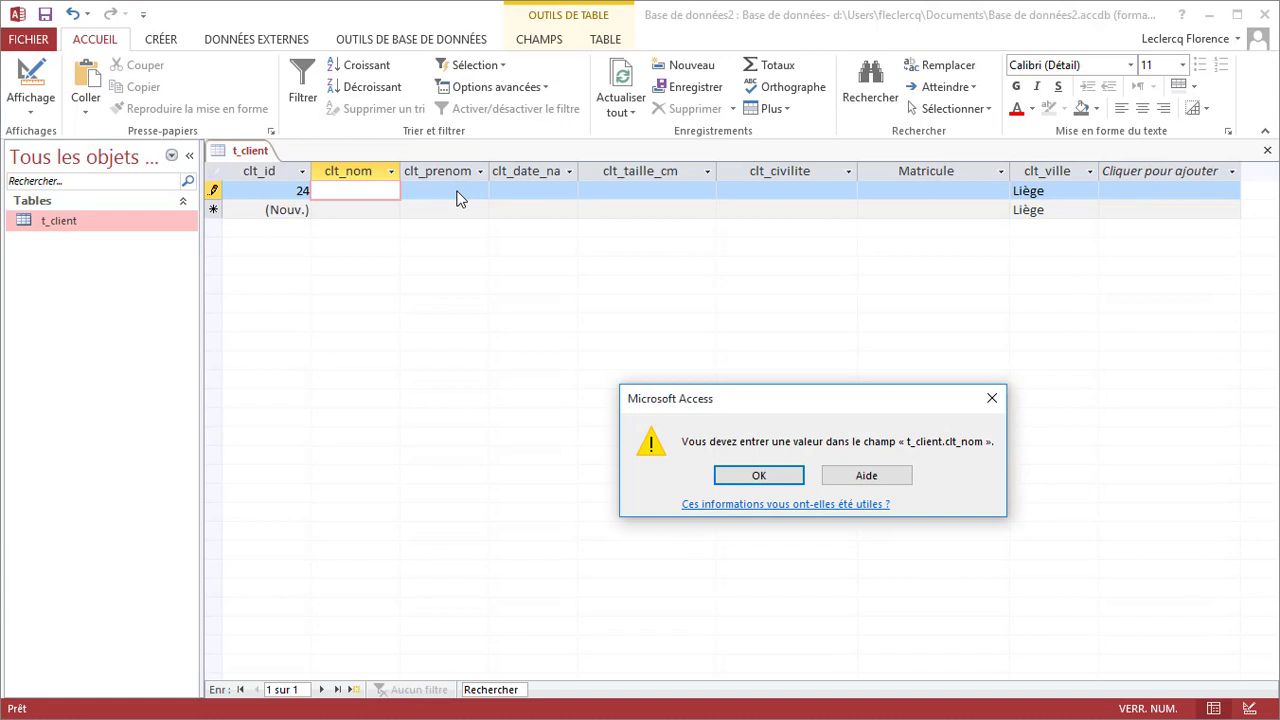
left_click(760, 477)
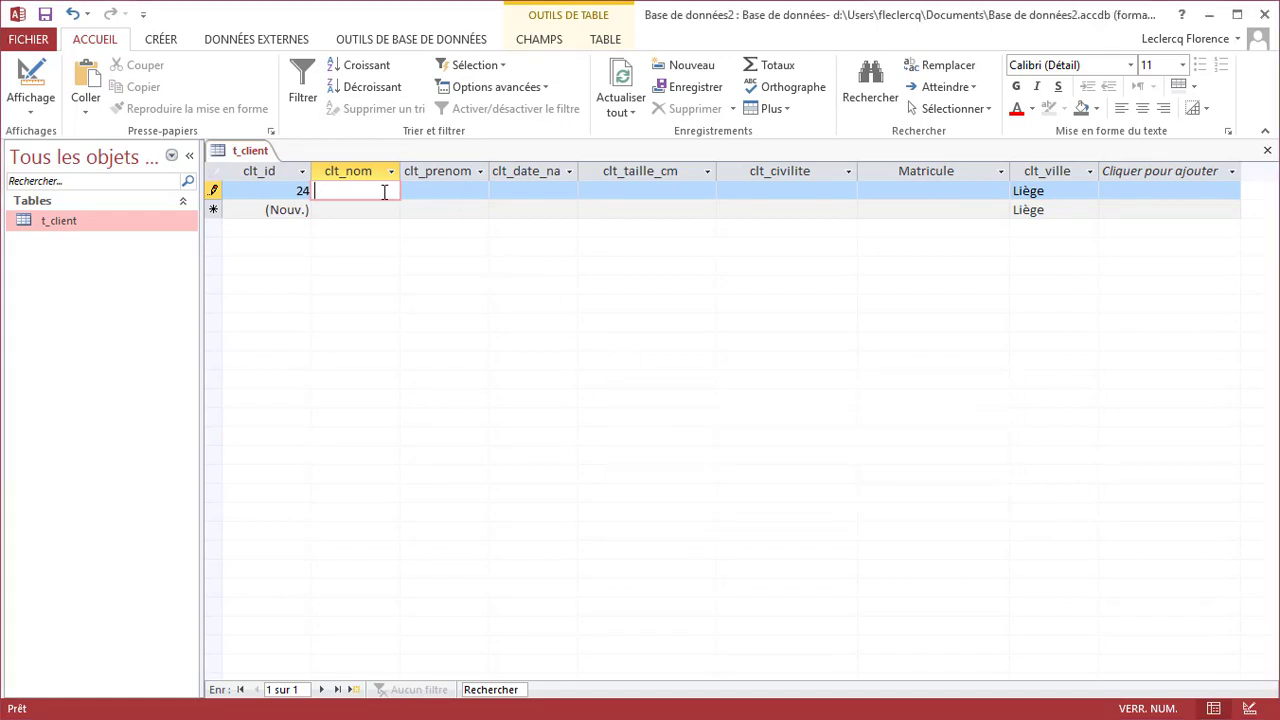
type("Dupont")
key("Tab")
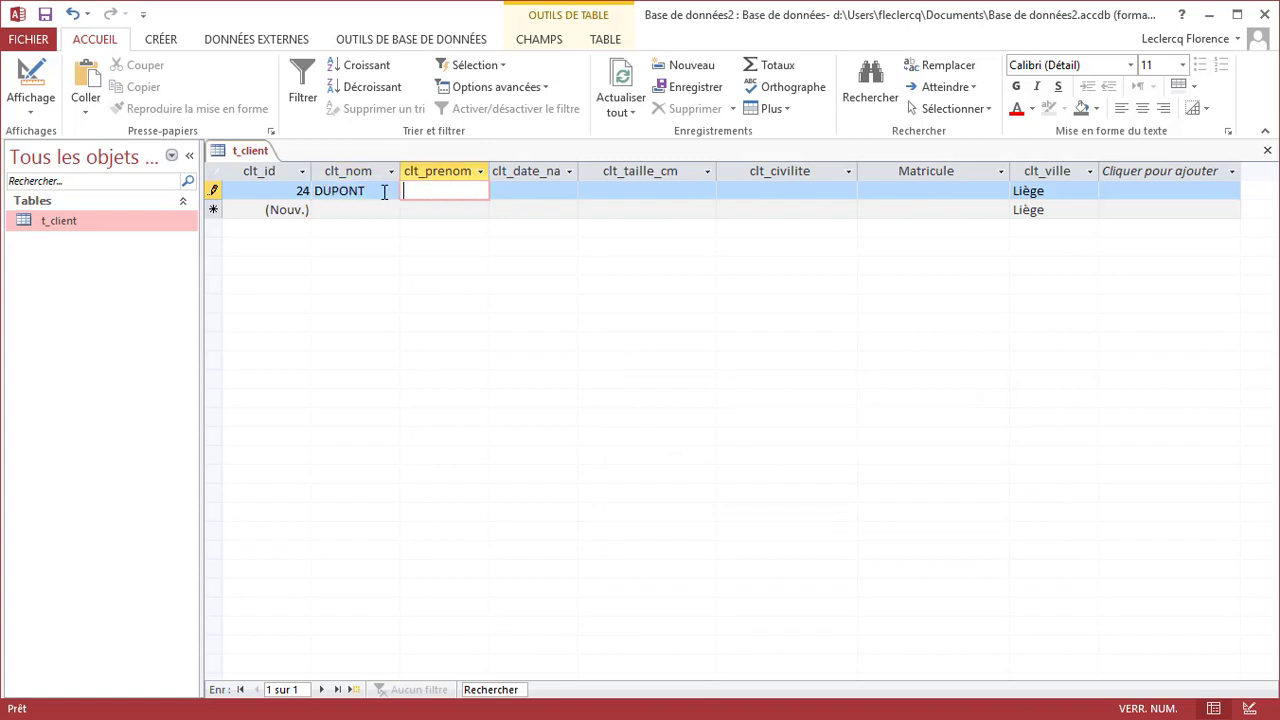
right_click(250, 152)
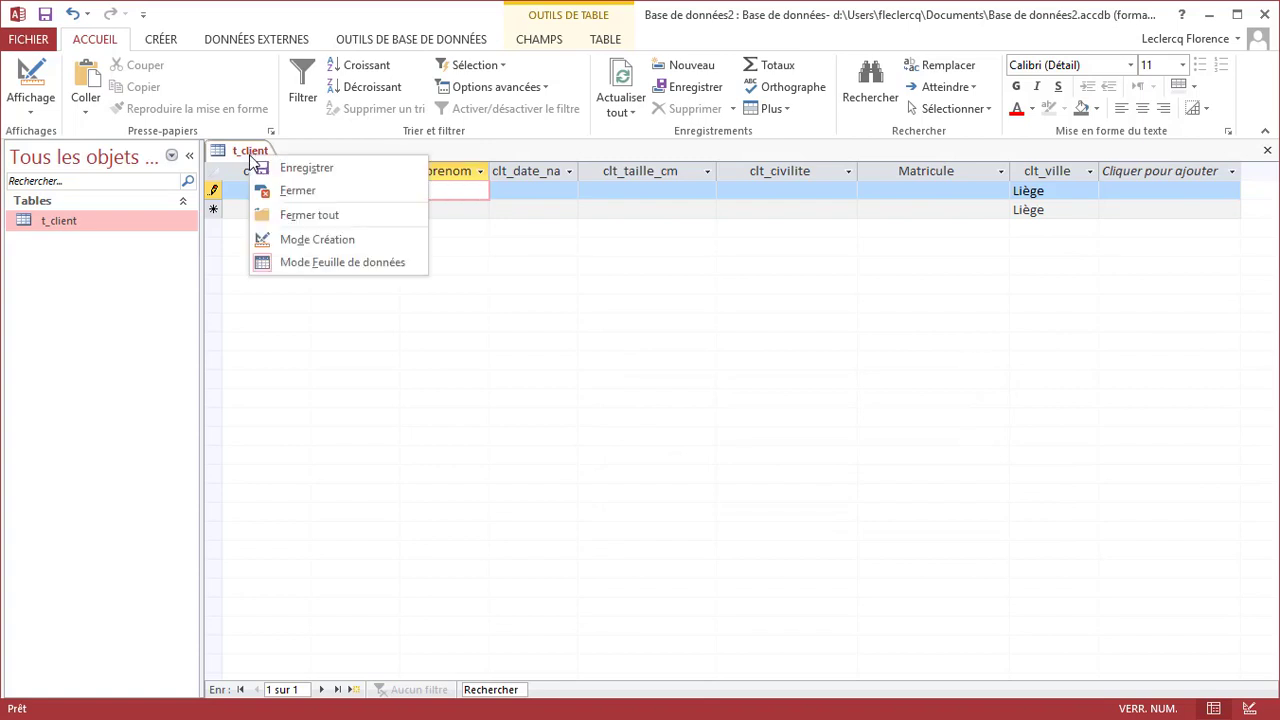
In design view, review clt_nom's Null interdit and Chaîne vide autorisée, then select clt_matricule
left_click(295, 240)
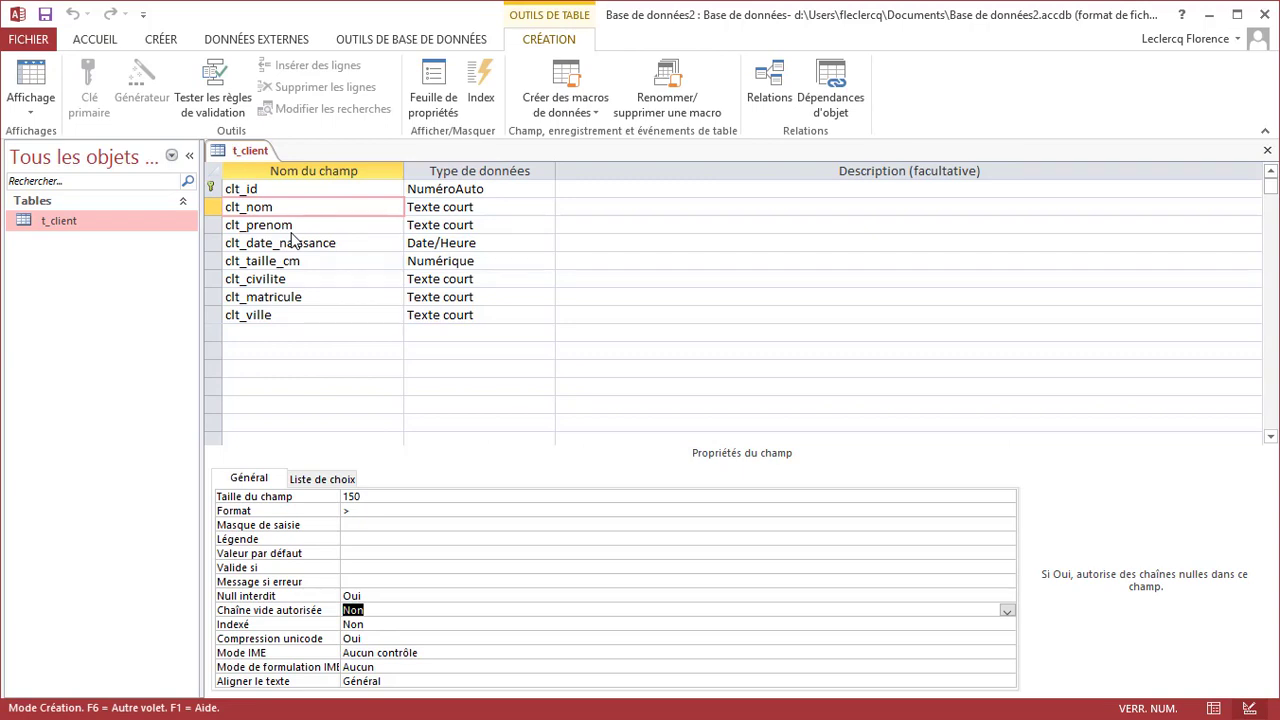
left_click(370, 595)
left_click(377, 610)
left_click(360, 297)
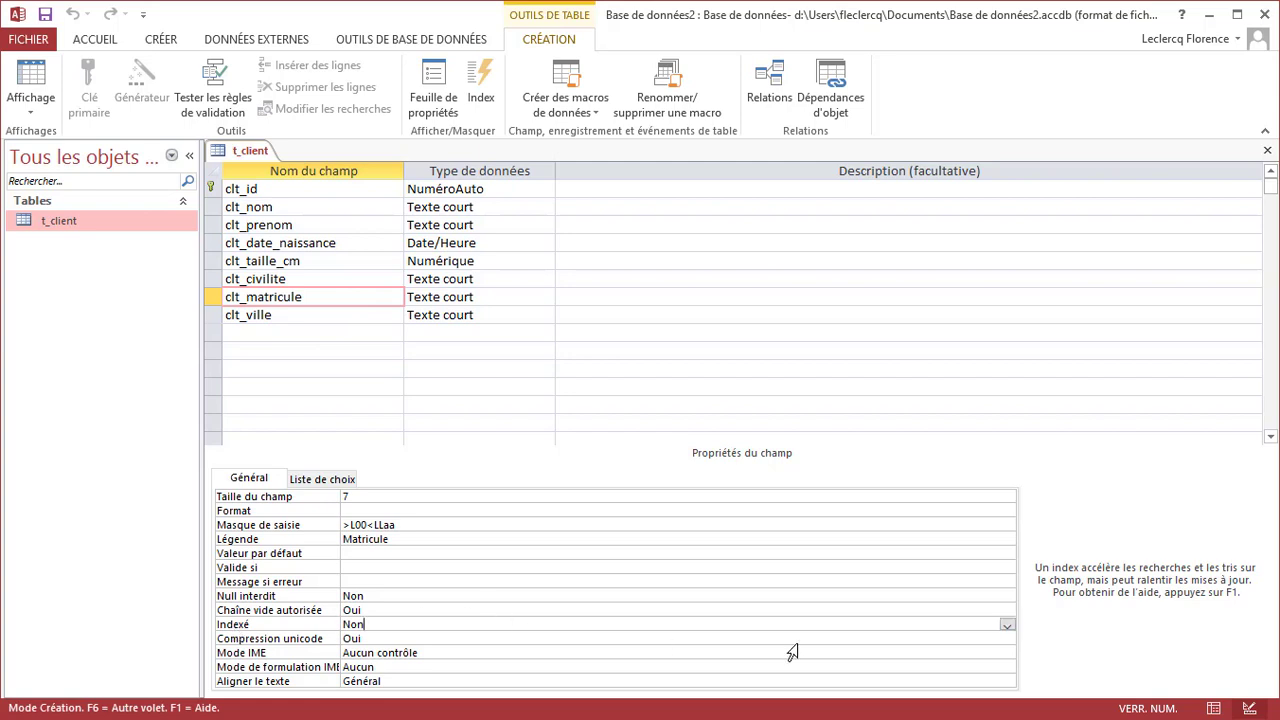
Set clt_matricule's Indexé to 'Oui - Sans doublons' and switch to datasheet view
left_click(1006, 627)
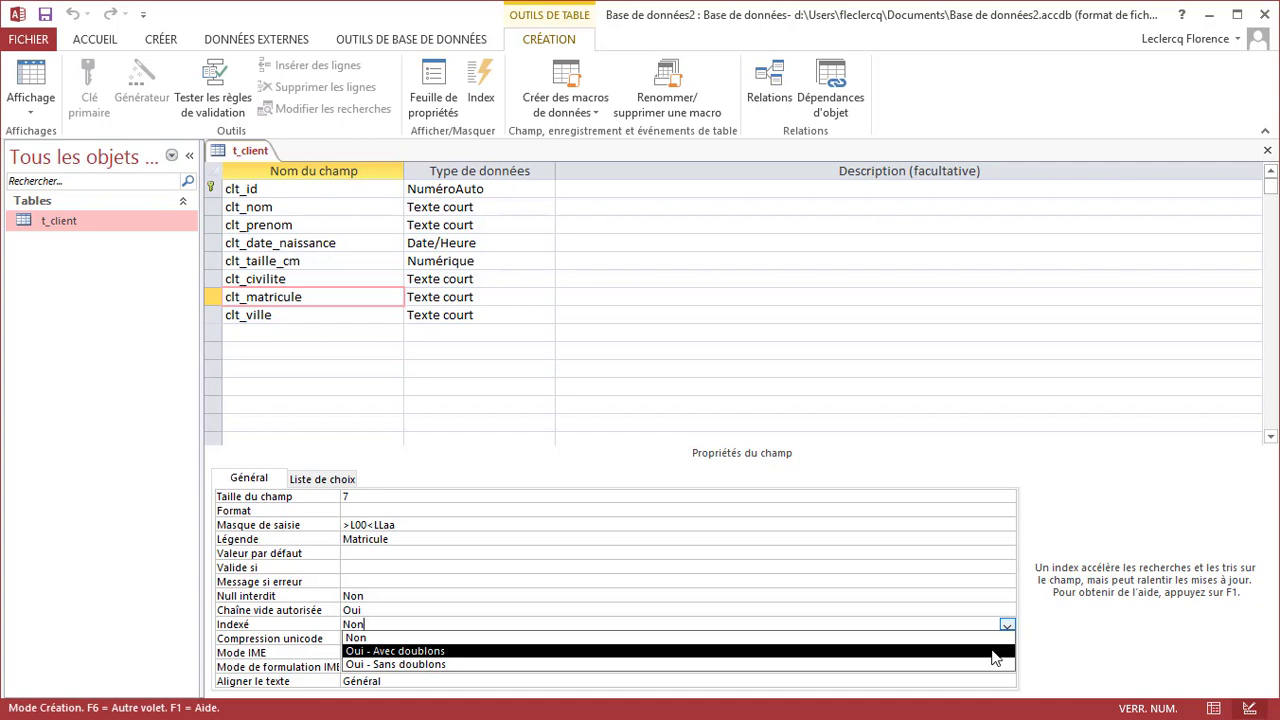
left_click(995, 664)
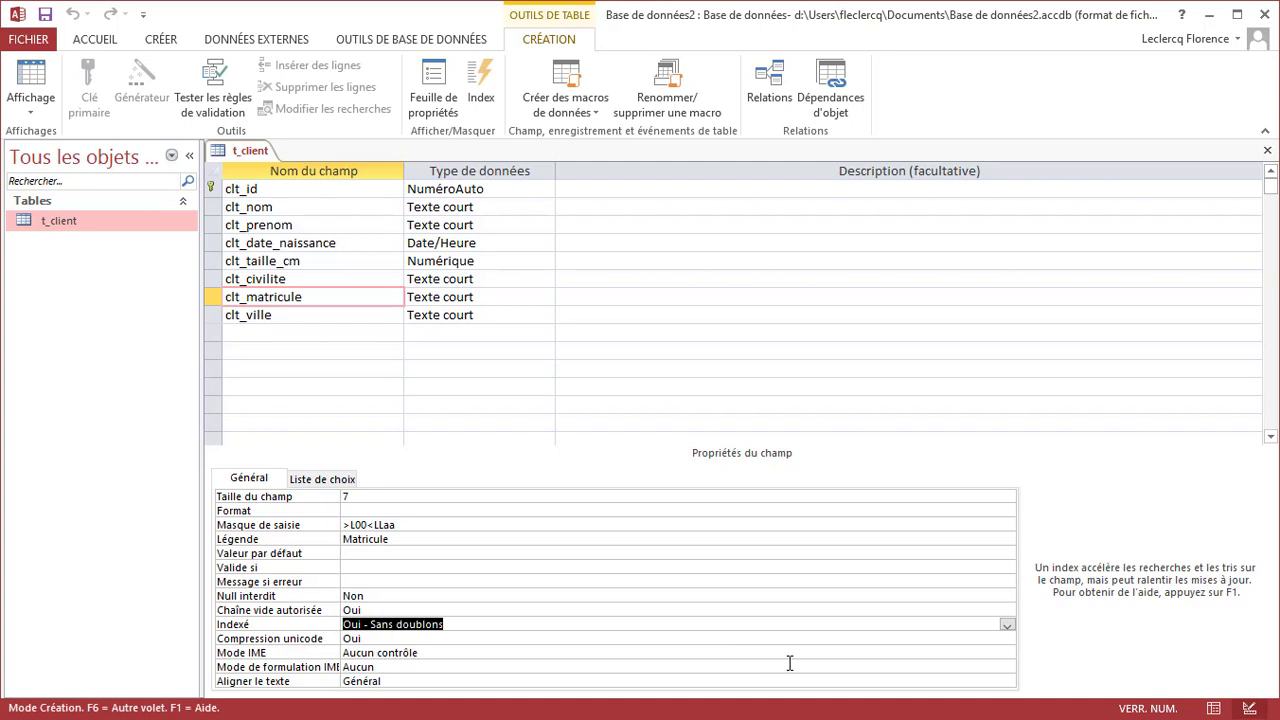
right_click(234, 154)
left_click(310, 257)
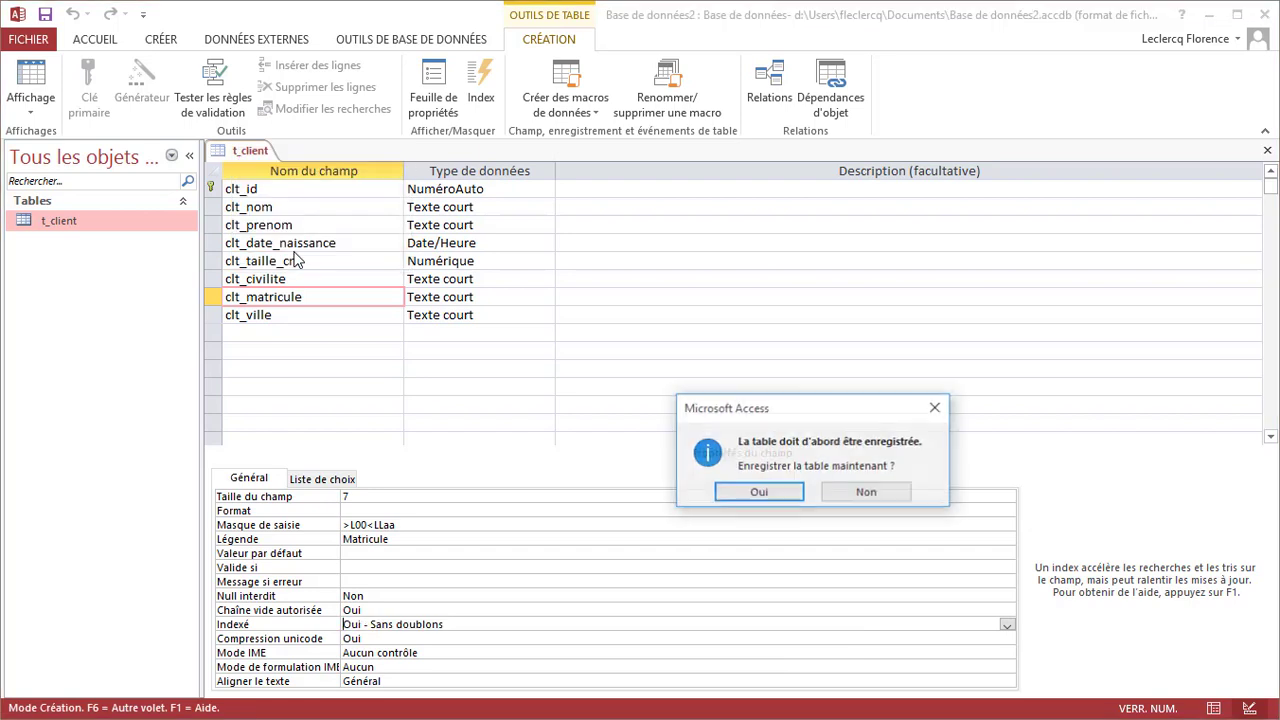
Save the table design changes and set DUPONT's matricule to A56aaa
left_click(729, 496)
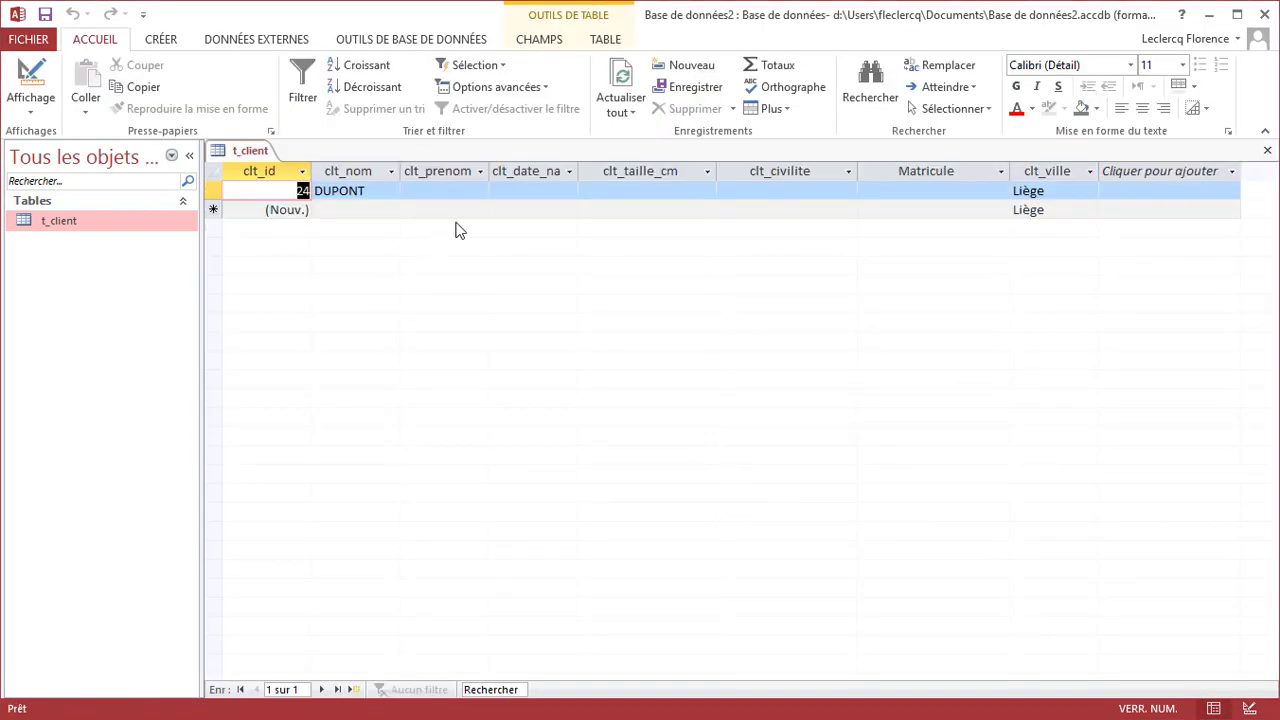
left_click(905, 190)
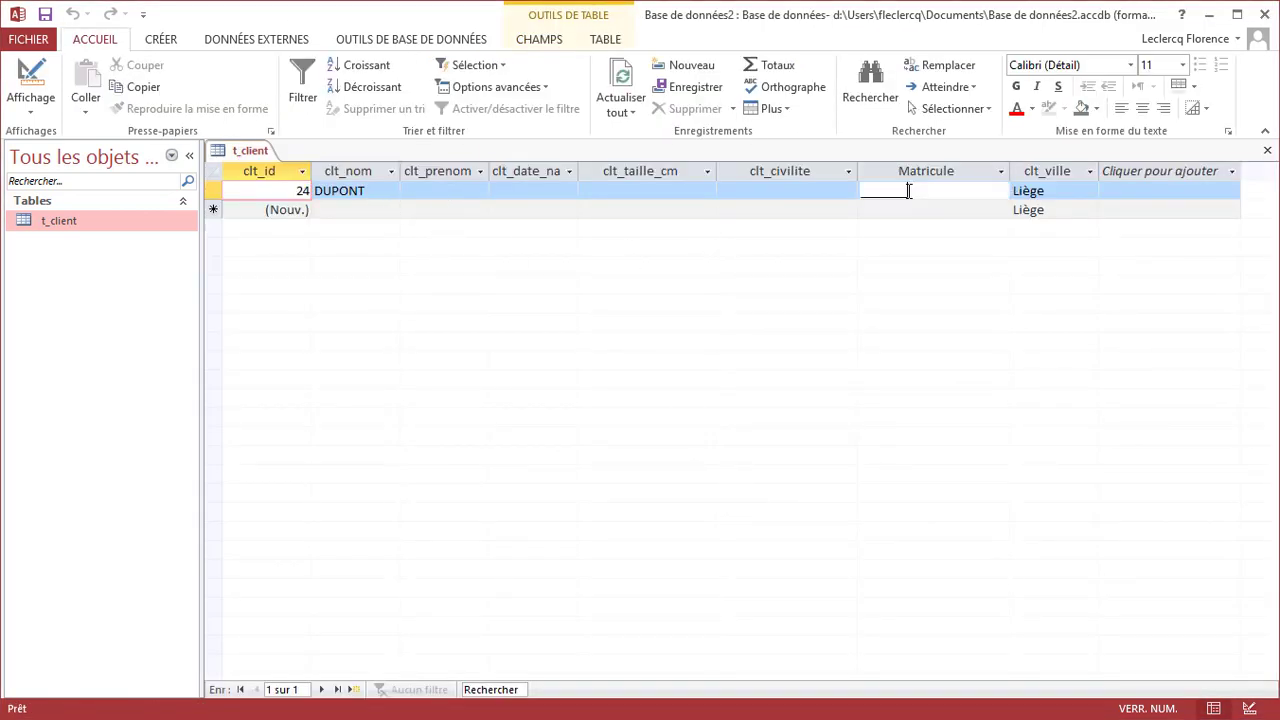
left_click(858, 190)
key("ctrl+v")
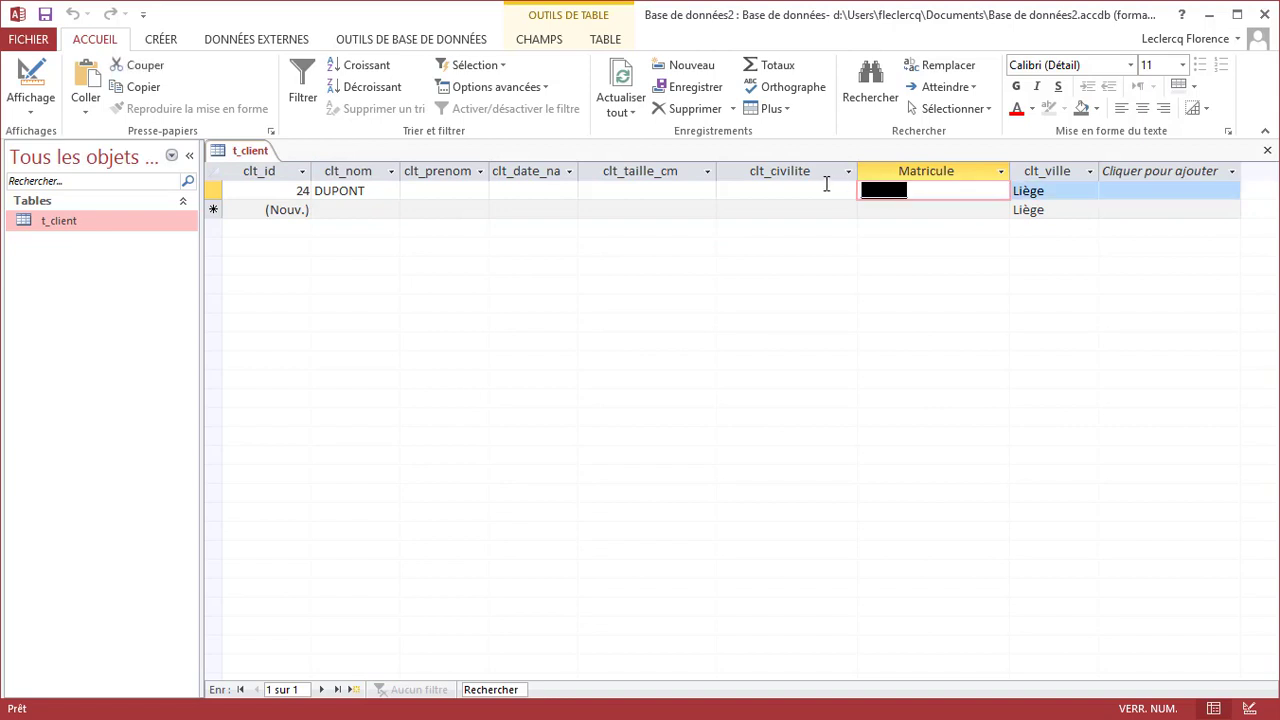
type("A56aaa")
key("Tab")
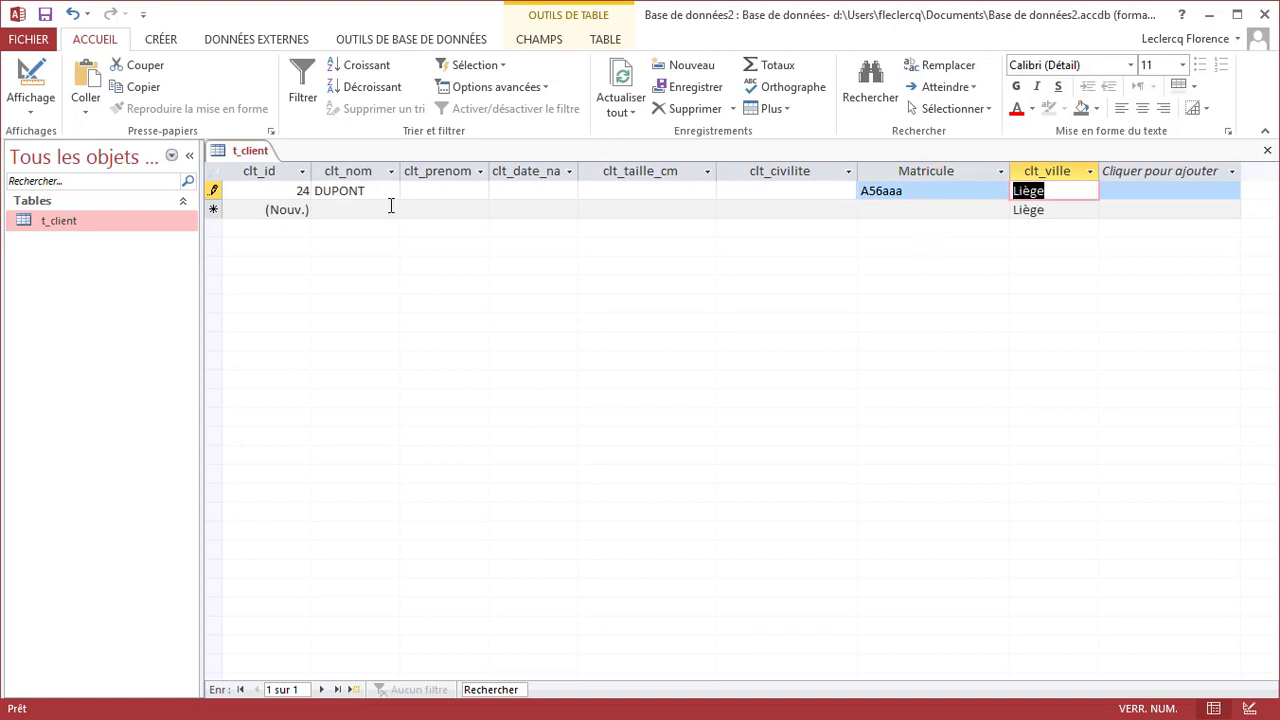
Add a new LECLOU record reusing matricule A56aaa and try to save it
left_click(389, 208)
left_click(383, 209)
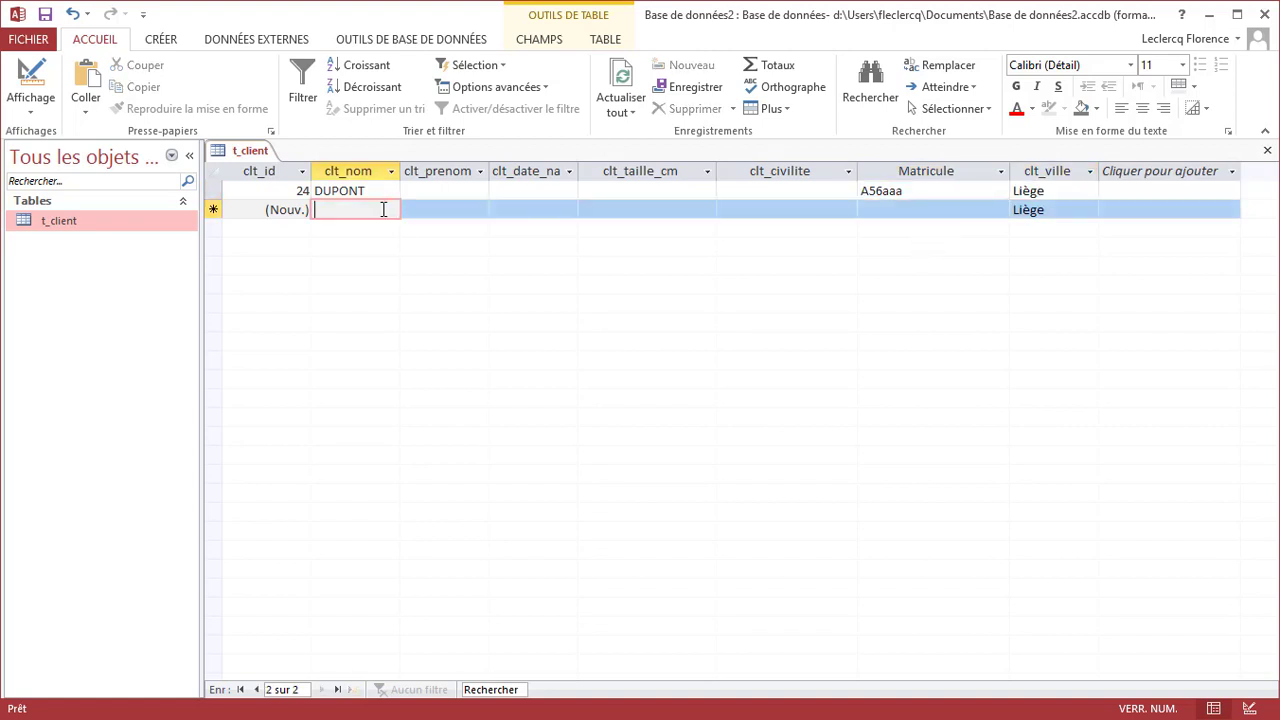
type("LECLOU")
key("Tab")
key("Tab")
key("Tab")
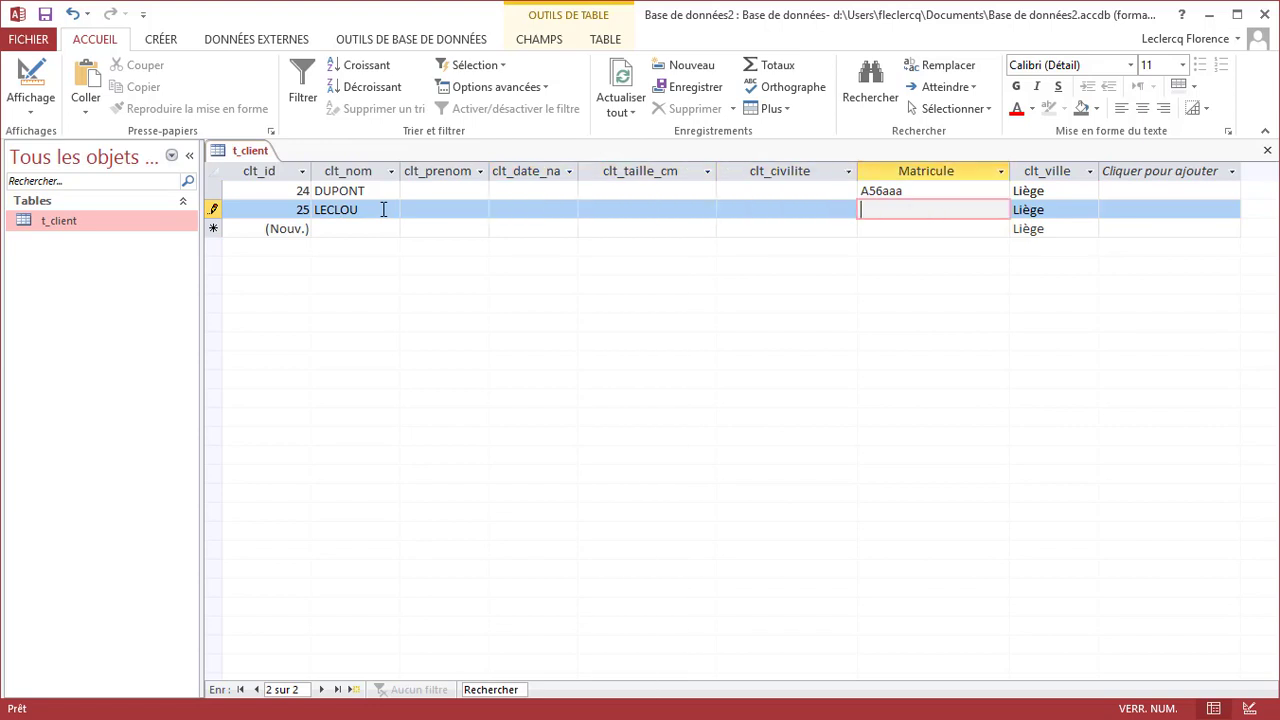
type("A56aaa")
key("Tab")
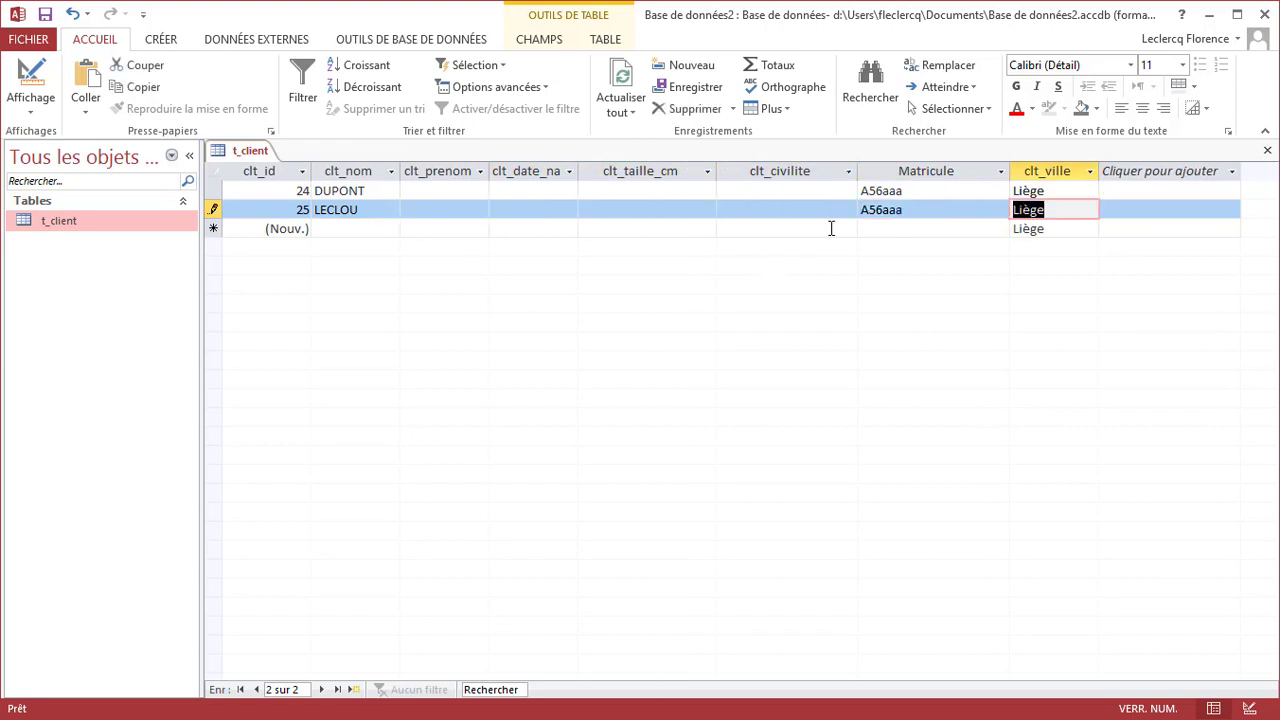
left_click(874, 226)
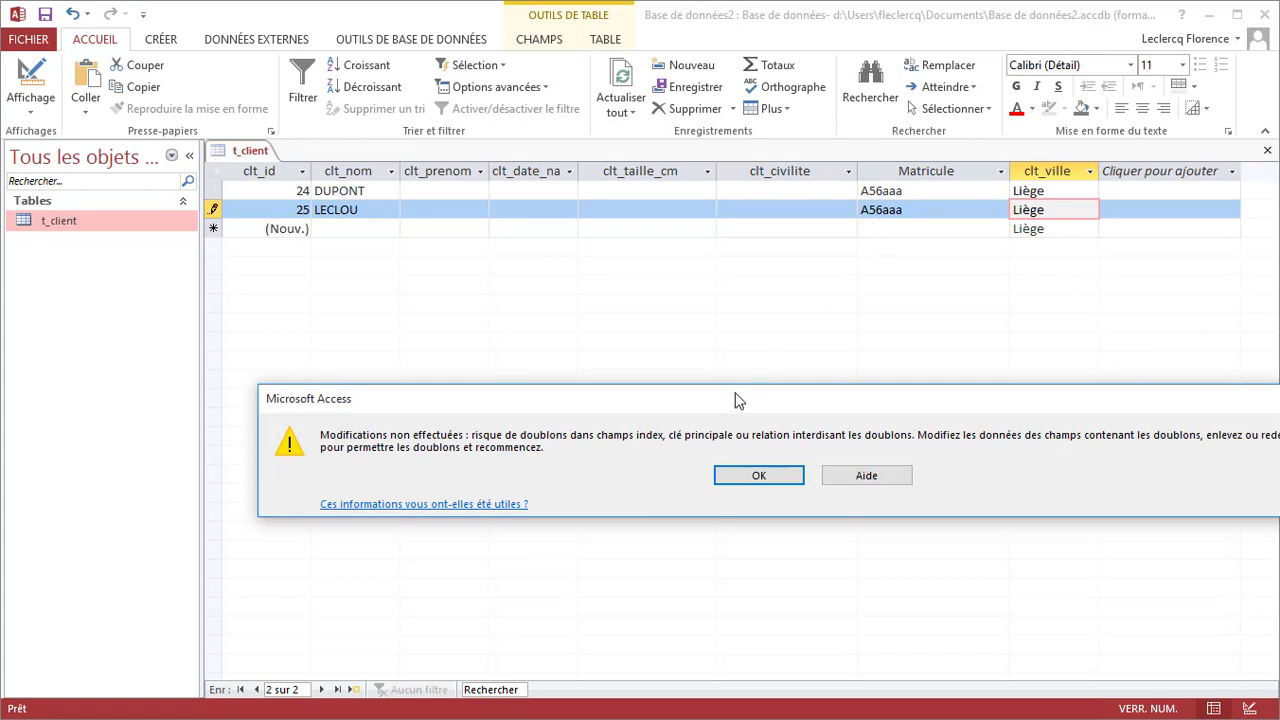
Close the duplicate-value error and change LECLOU's matricule from A56aaa to A56aaan
left_click_drag(737, 397, 635, 308)
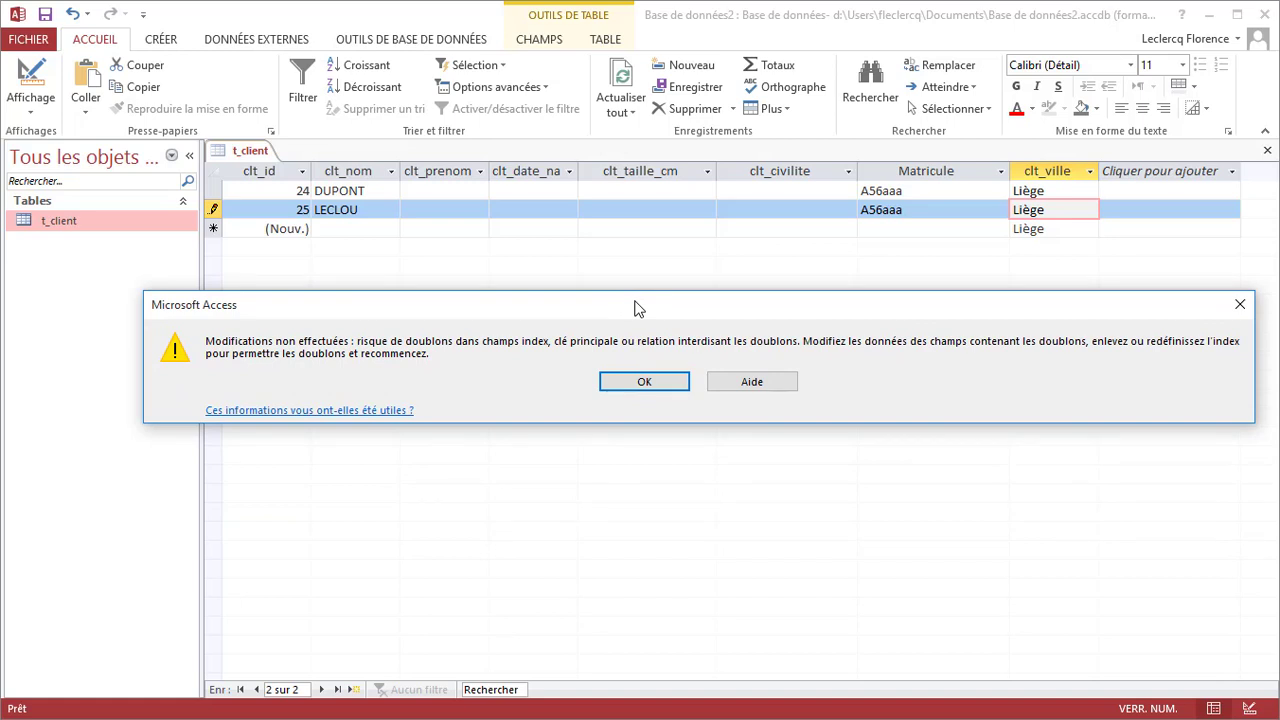
left_click(640, 381)
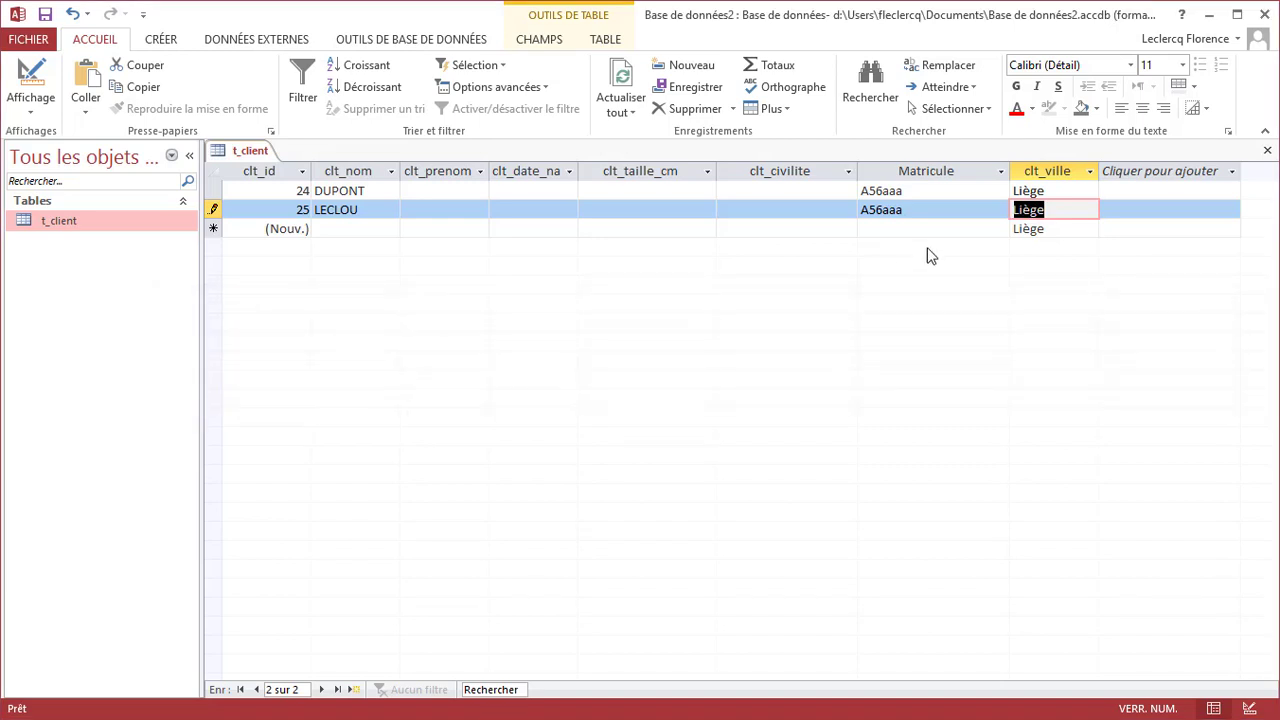
left_click(919, 210)
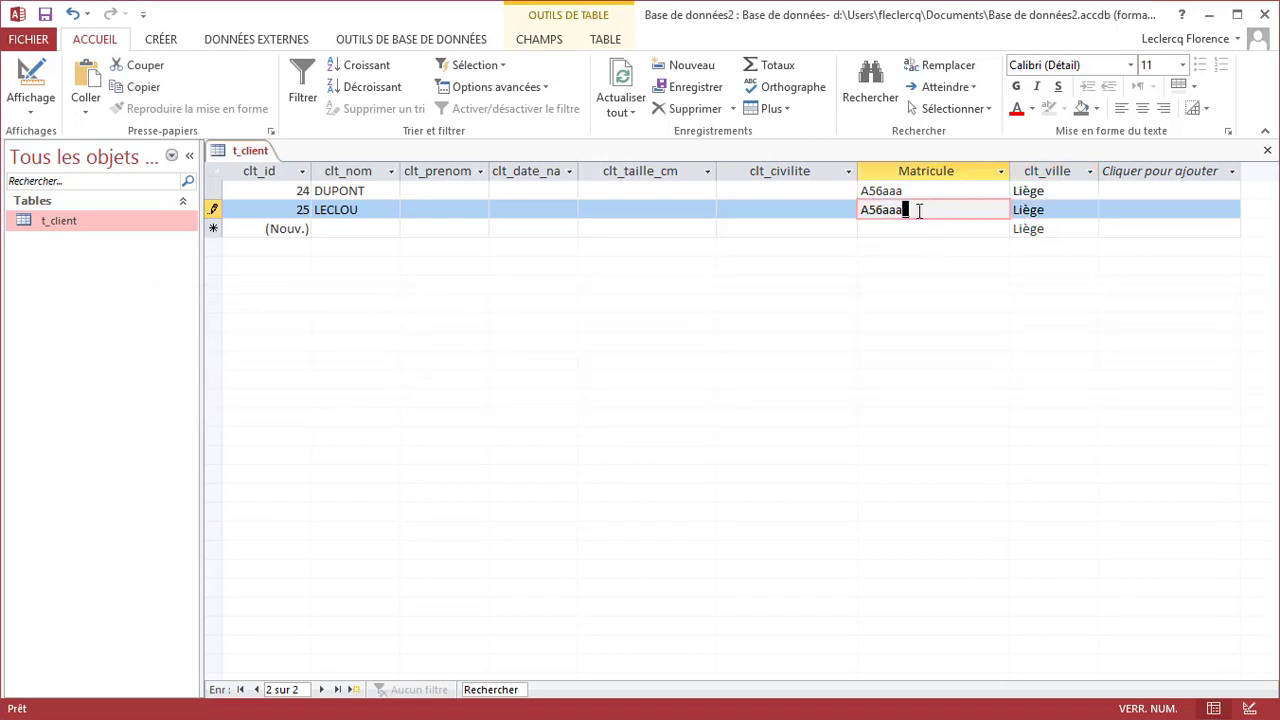
type("n")
key("Tab")
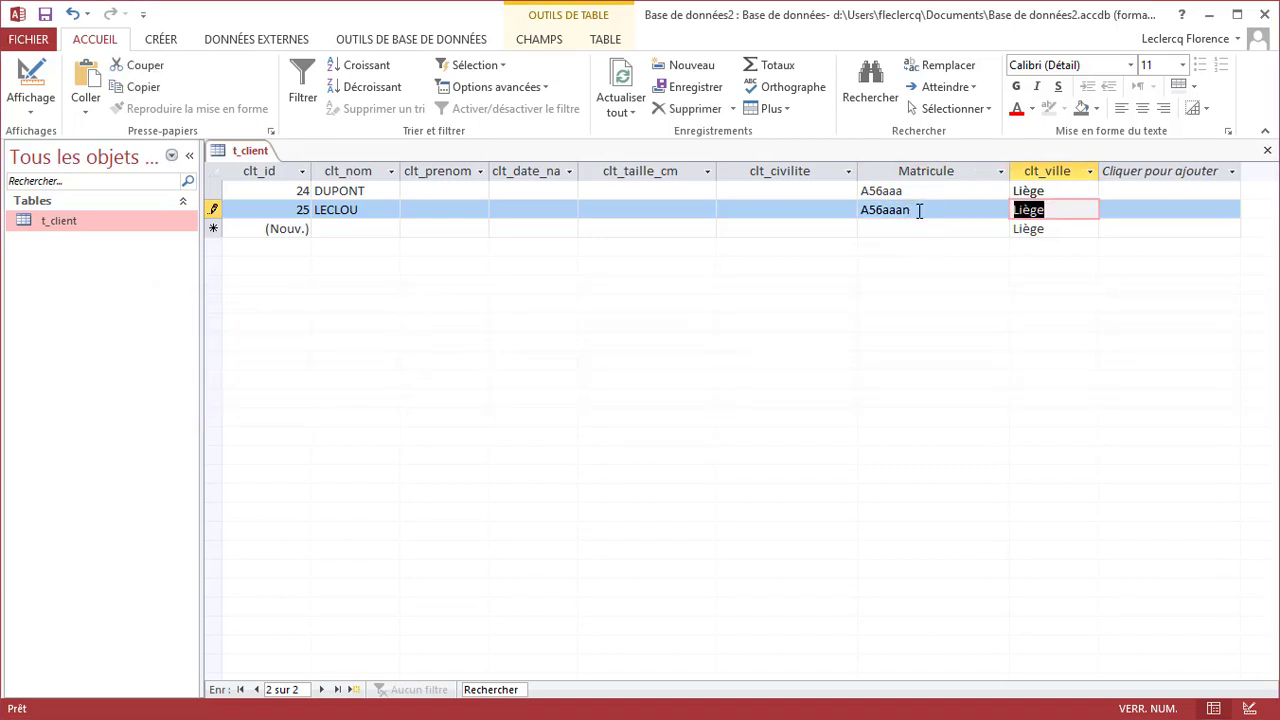